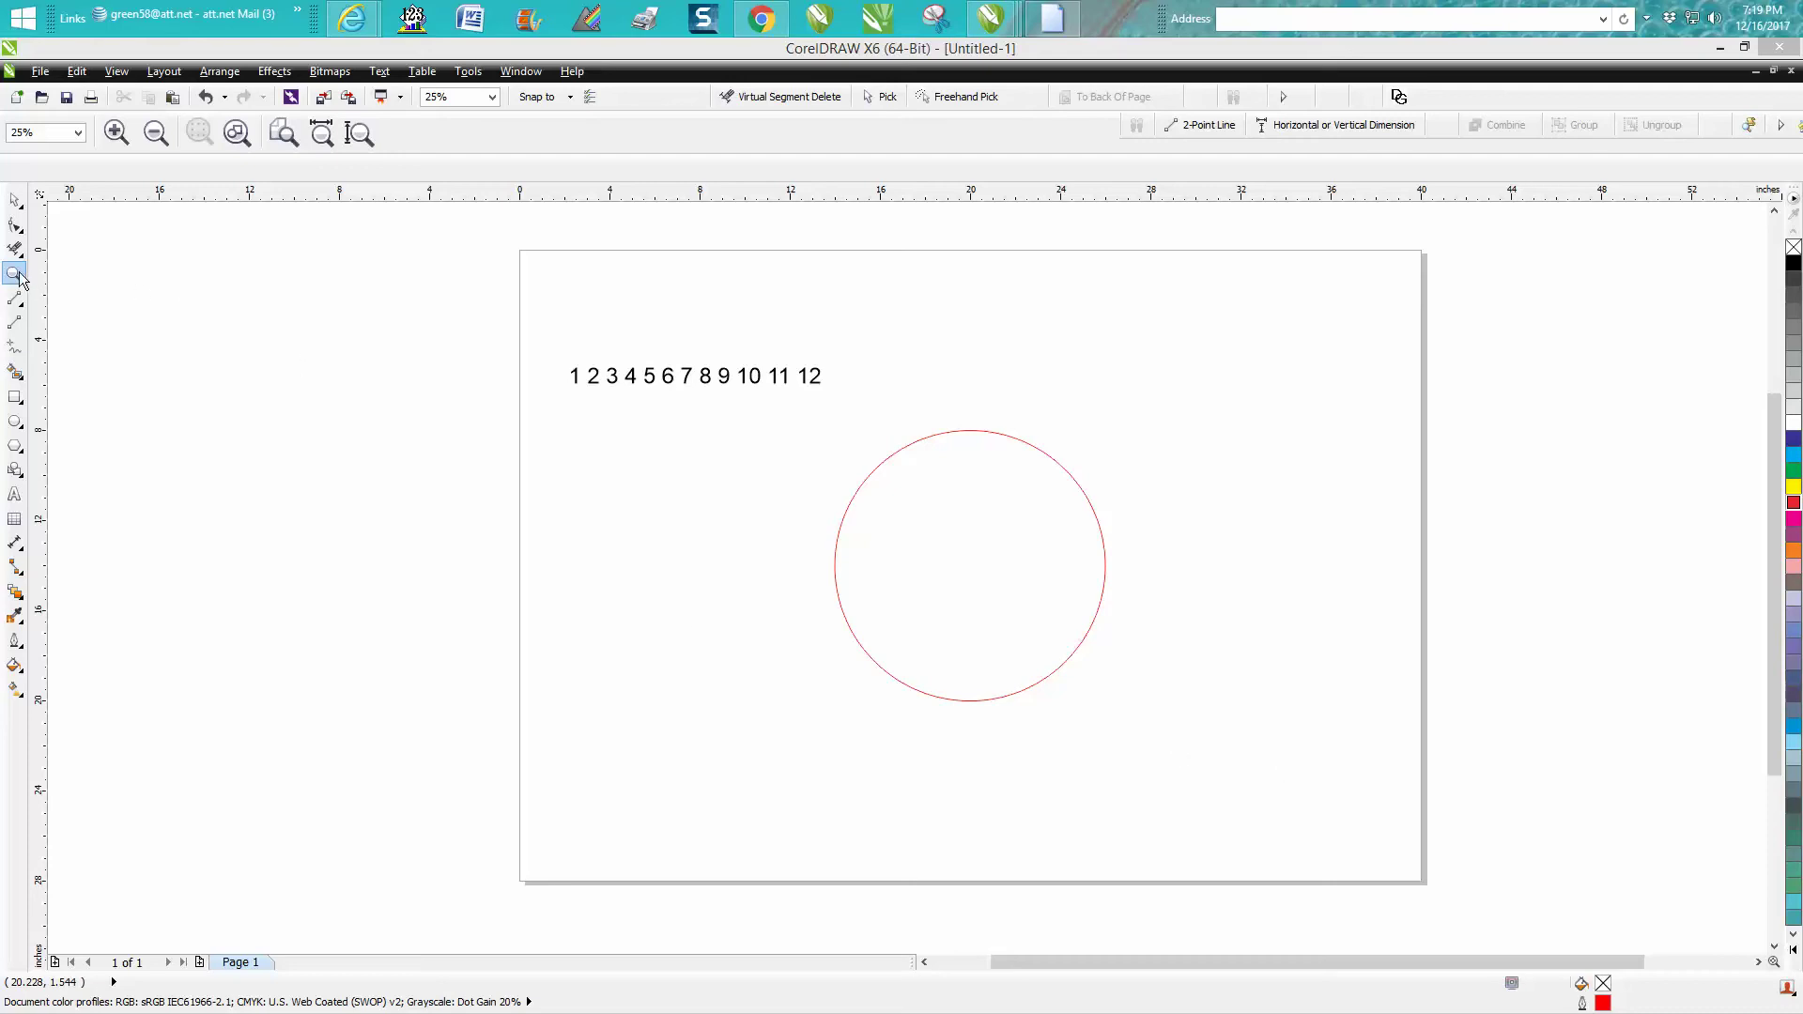
# Step: Zoom in on the numeral row and the red circle, then select the circle
pyautogui.moveTo(550, 335); pyautogui.dragTo(1204, 749)
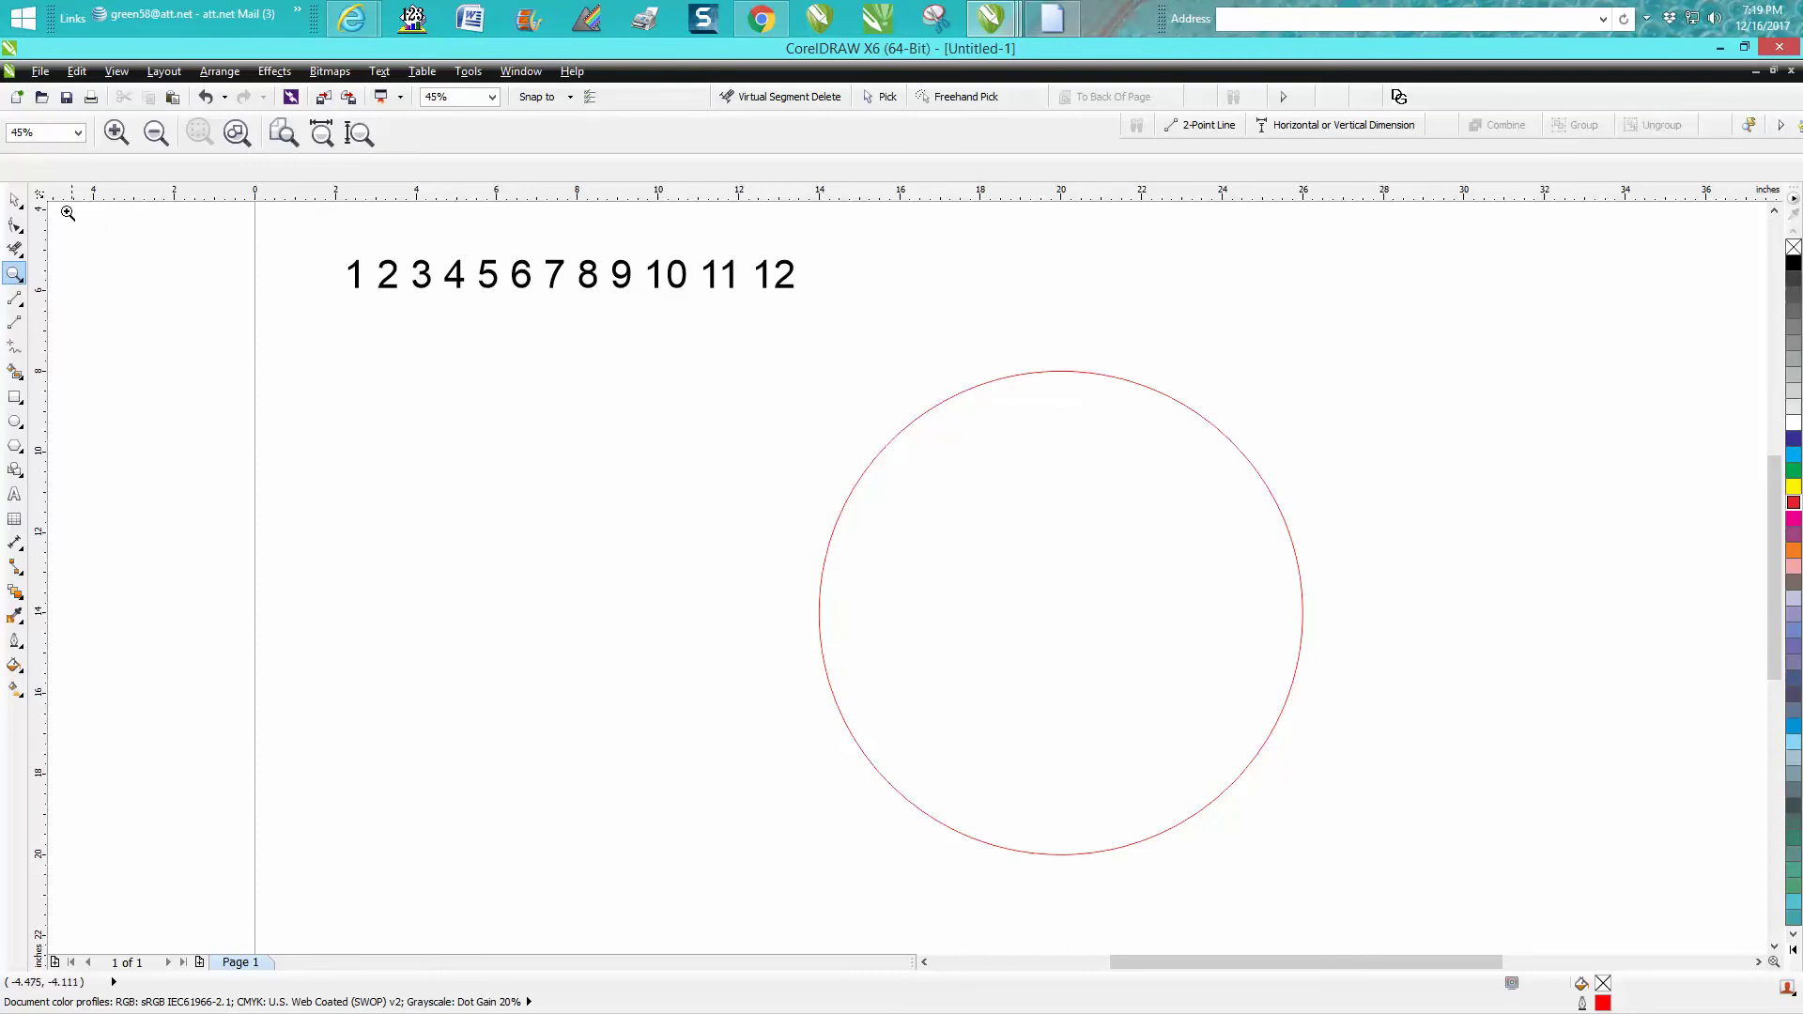
pyautogui.click(14, 200)
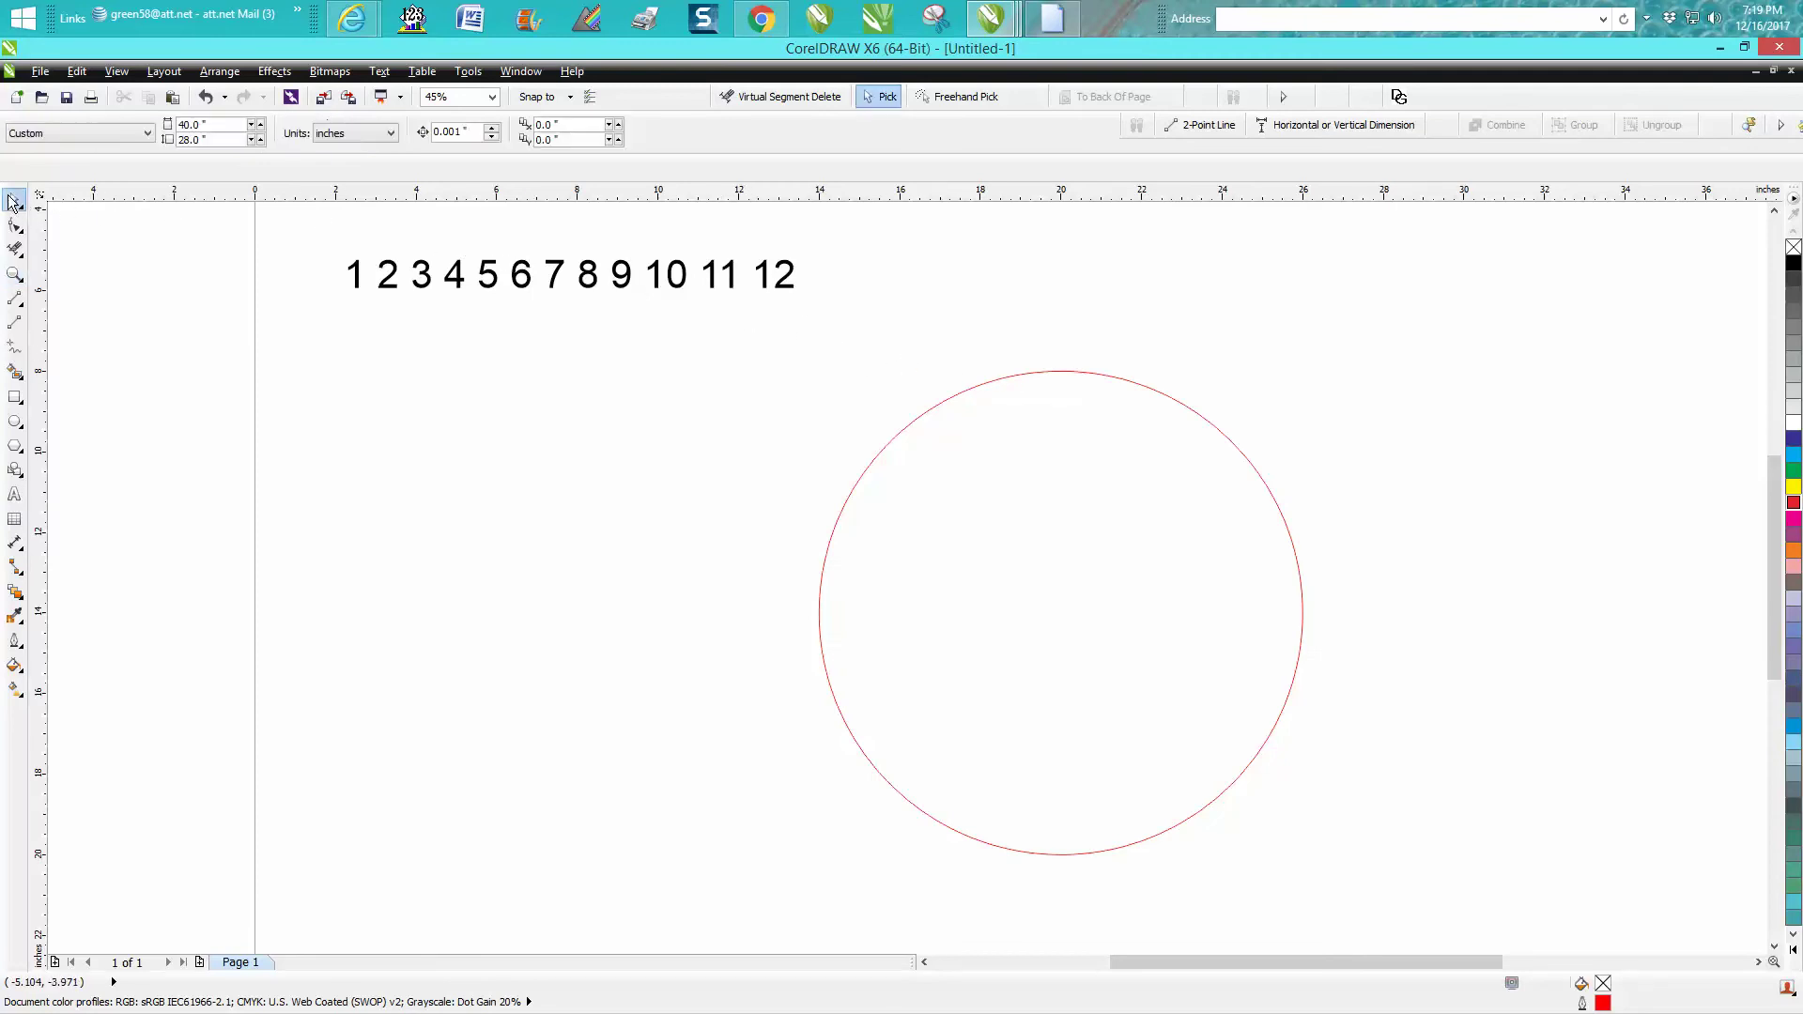
pyautogui.click(1038, 373)
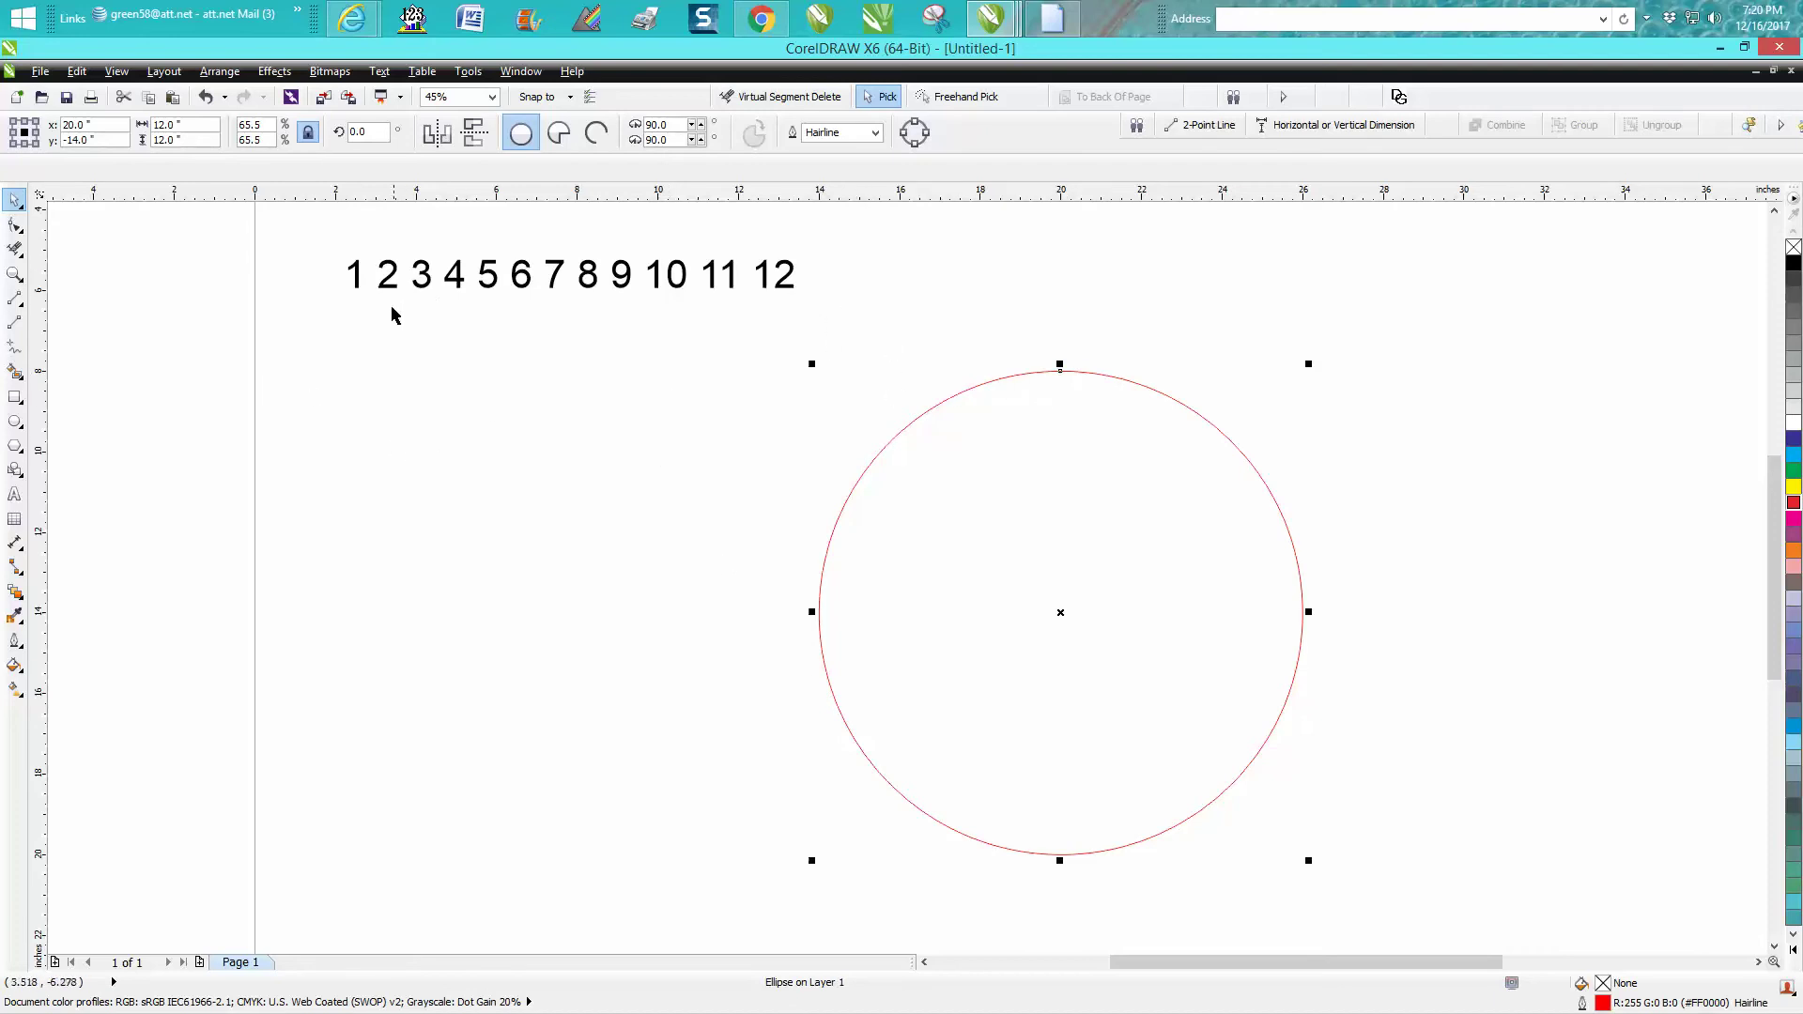
pyautogui.click(15, 299)
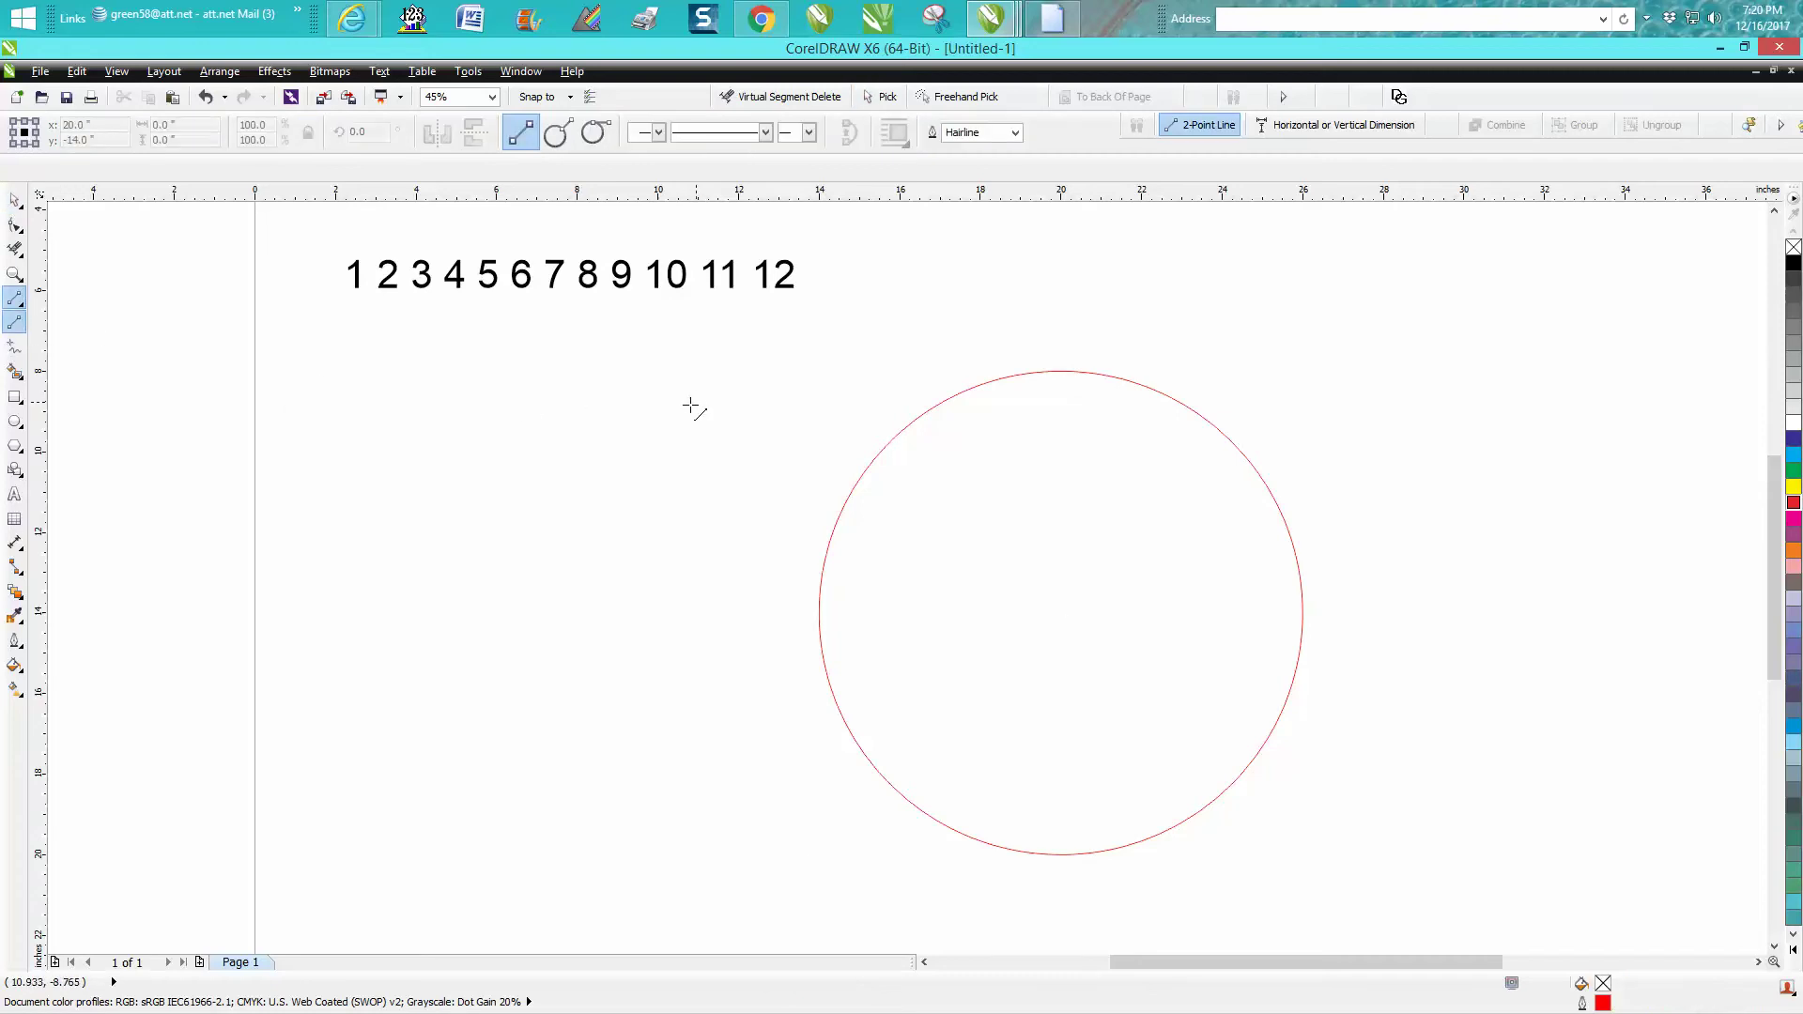
# Step: Draw a short diagonal line, duplicate and mirror it into an X, and group both lines
pyautogui.moveTo(690, 406); pyautogui.dragTo(678, 421)
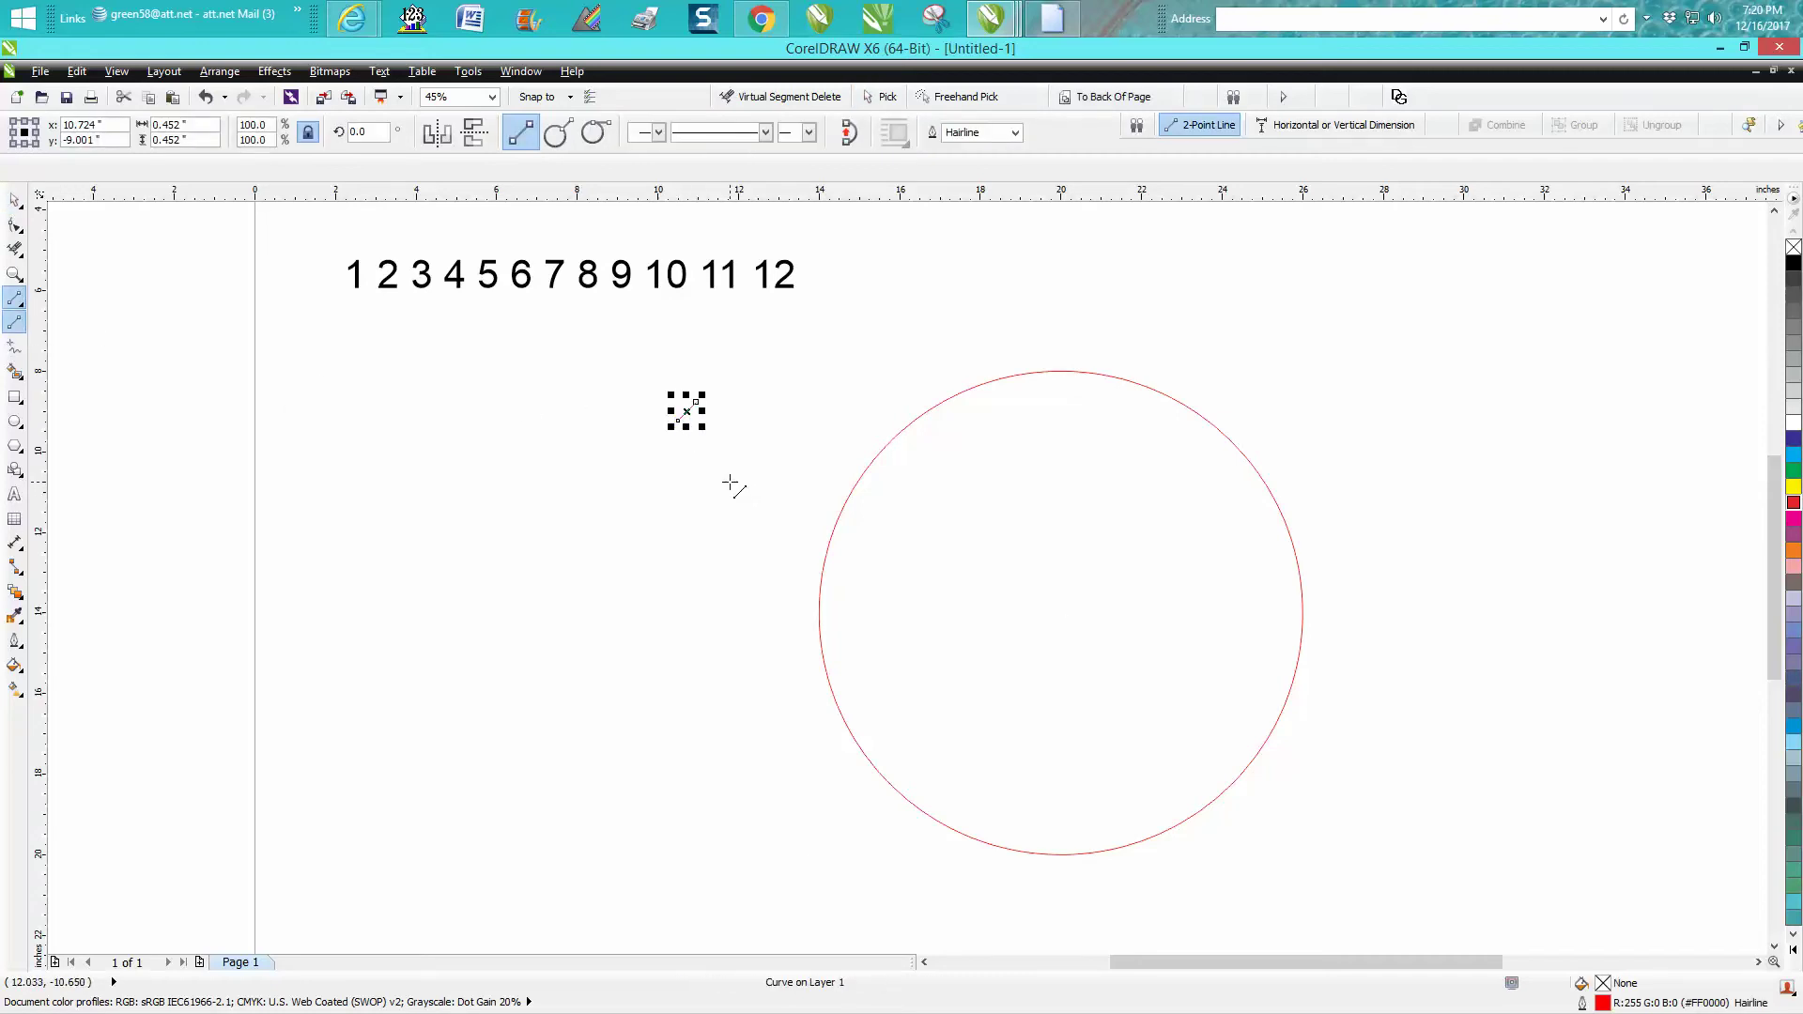
pyautogui.click(14, 273)
pyautogui.moveTo(645, 394); pyautogui.dragTo(859, 479)
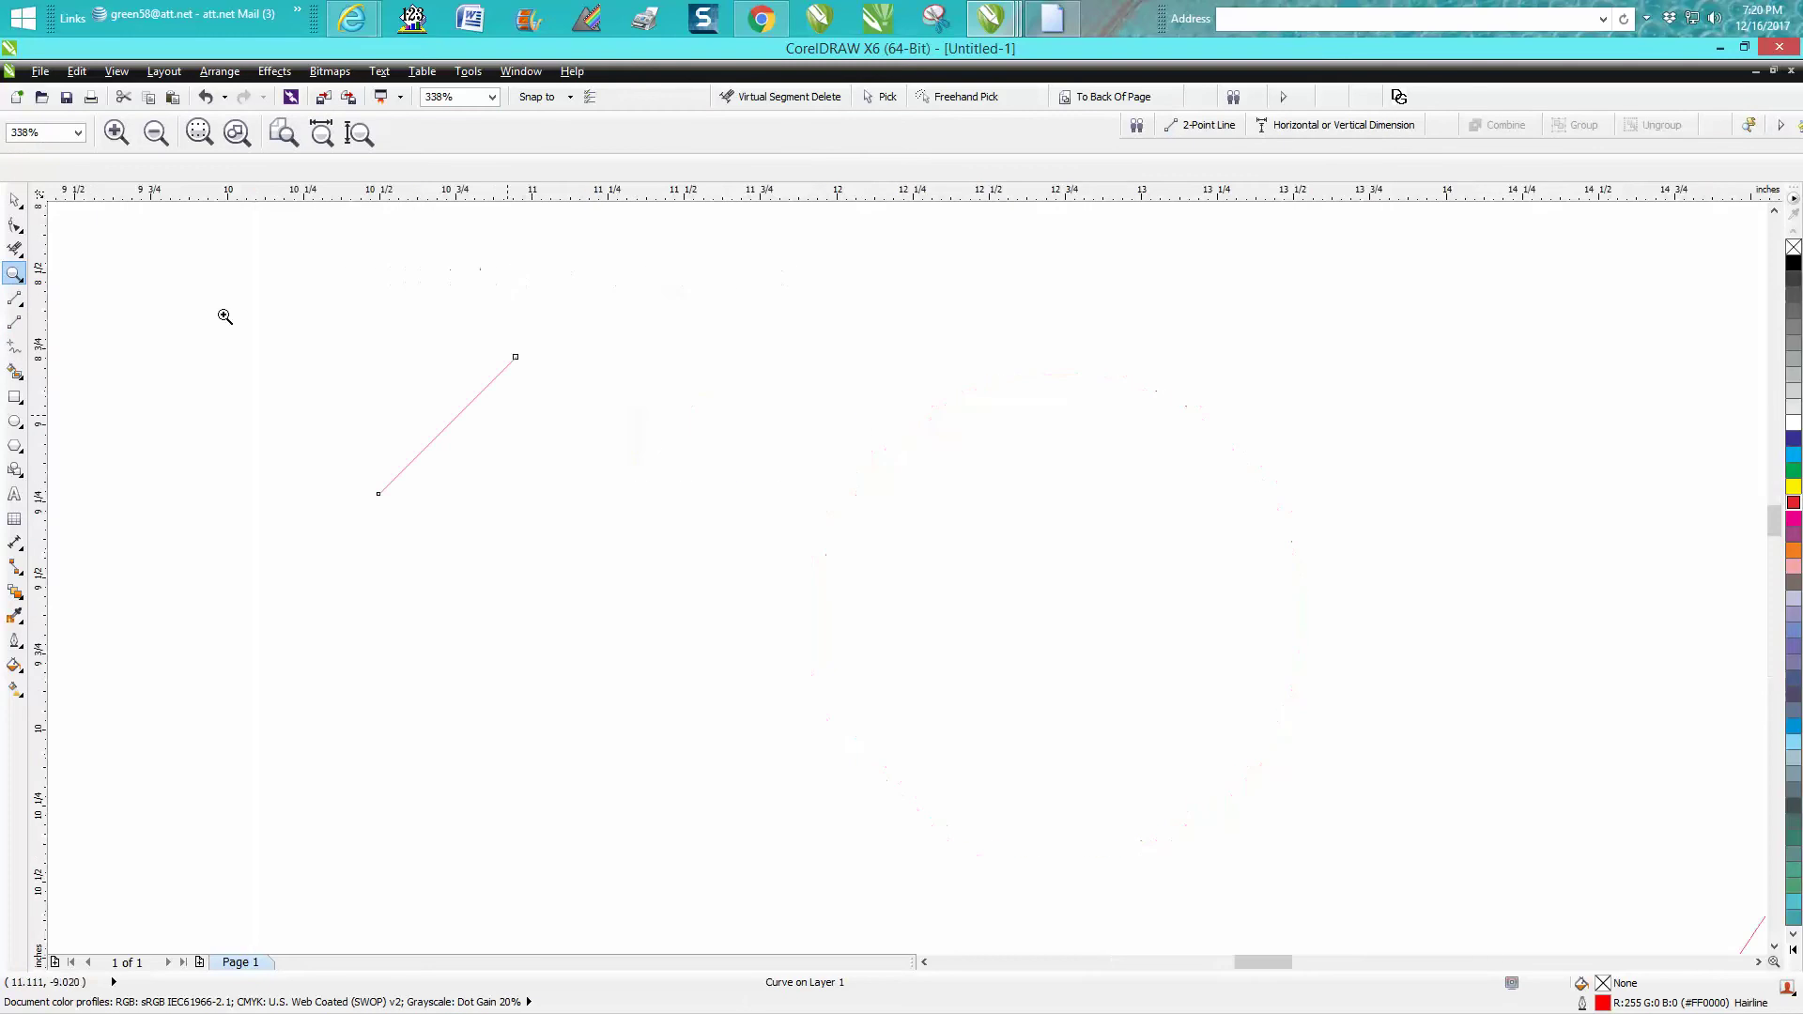
pyautogui.click(14, 200)
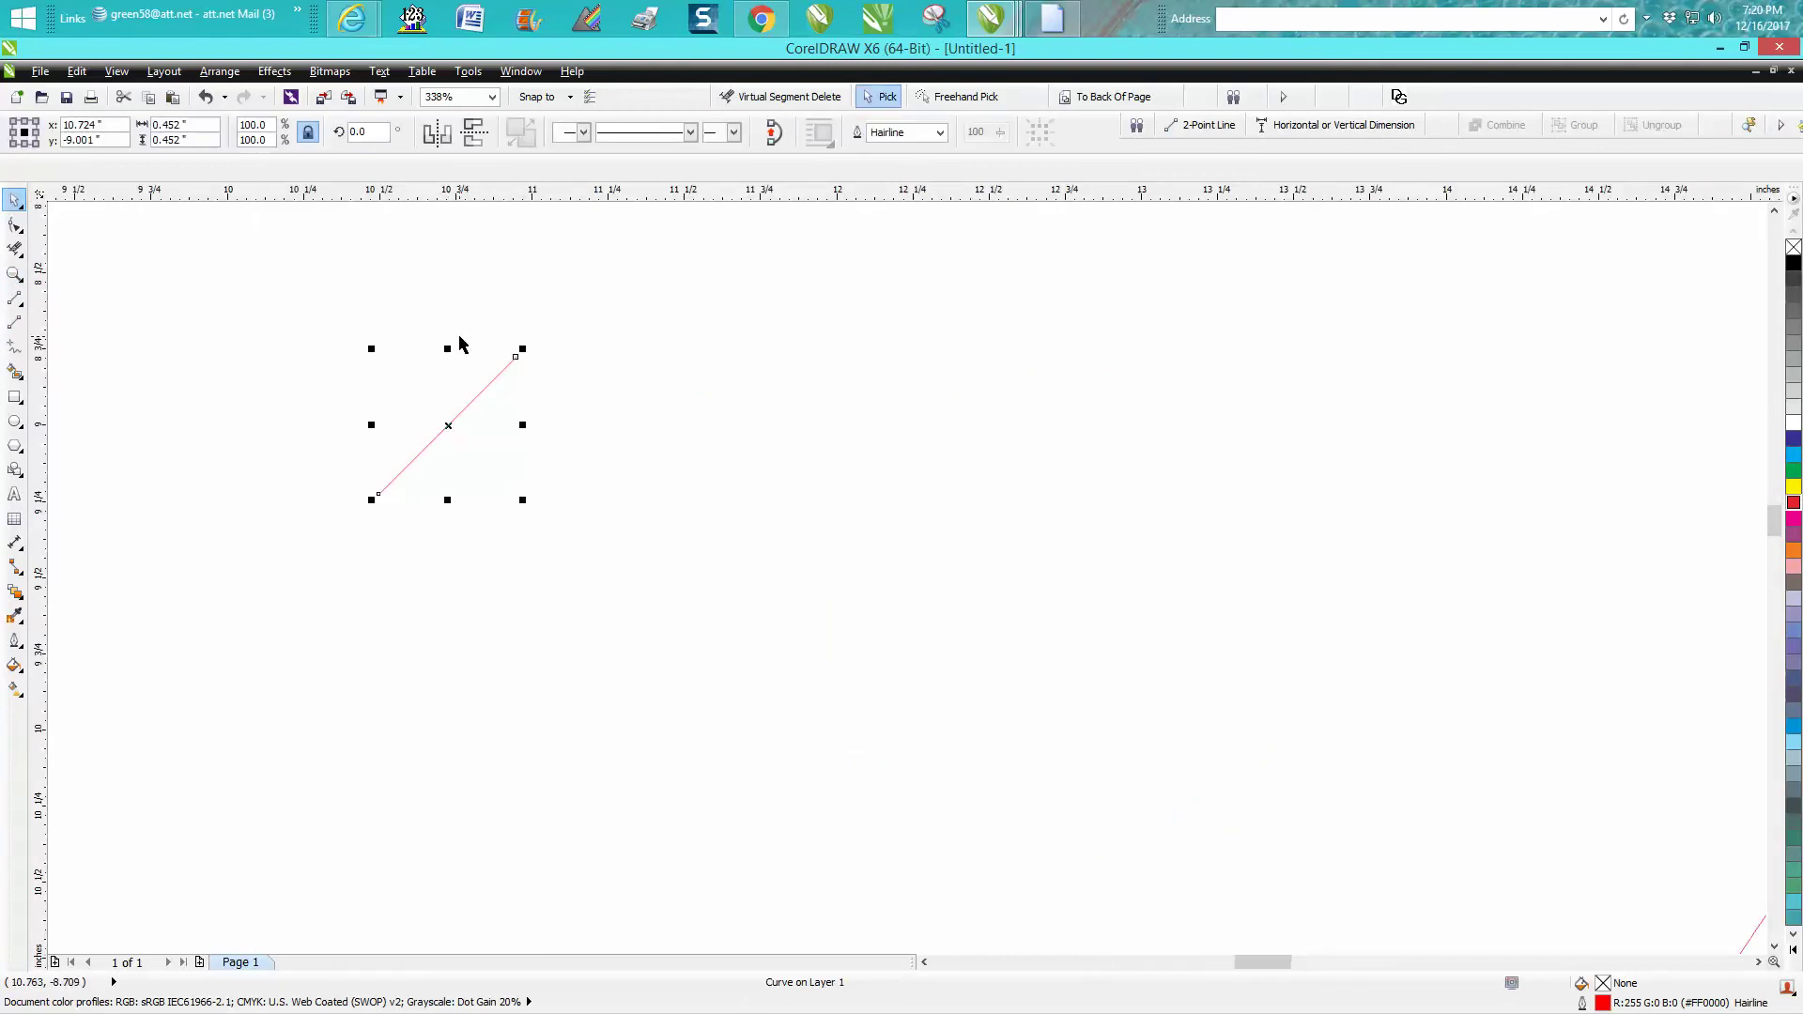
pyautogui.press('KP_Add')
pyautogui.click(474, 133)
pyautogui.moveTo(324, 319); pyautogui.dragTo(660, 539)
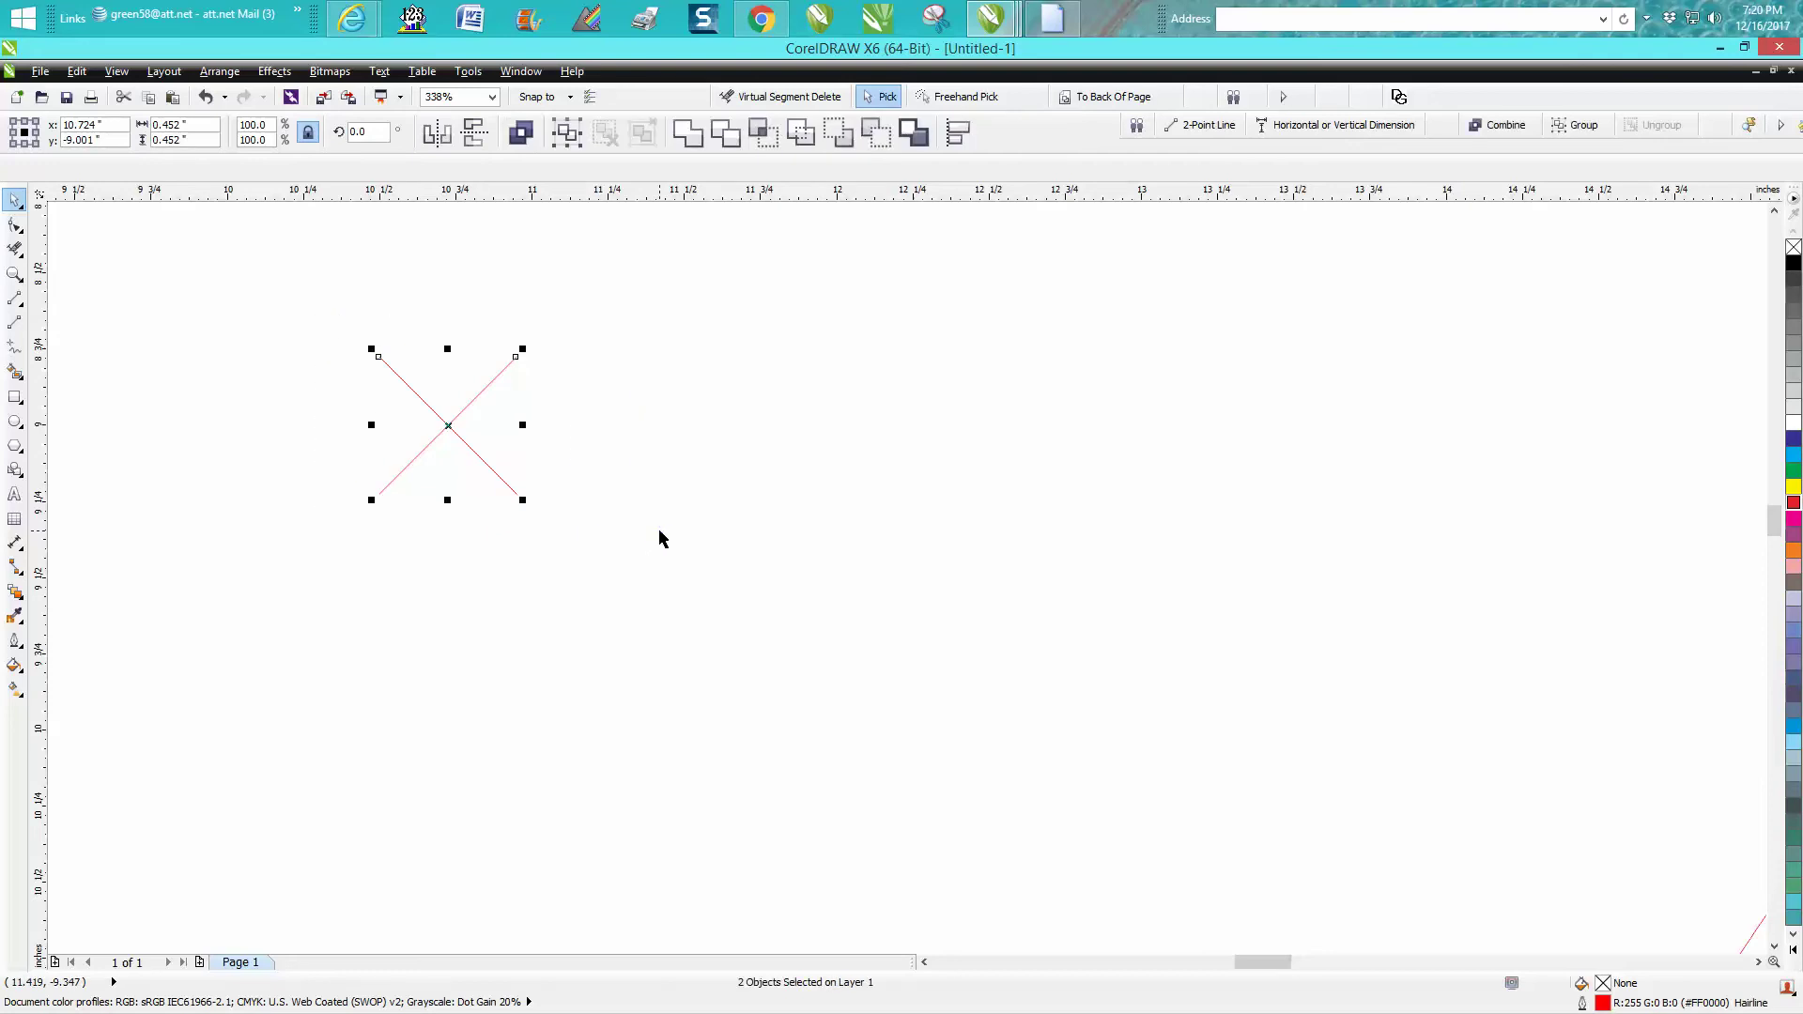
pyautogui.hotkey('ctrl', 'g')
pyautogui.scroll(-4, 659, 540)
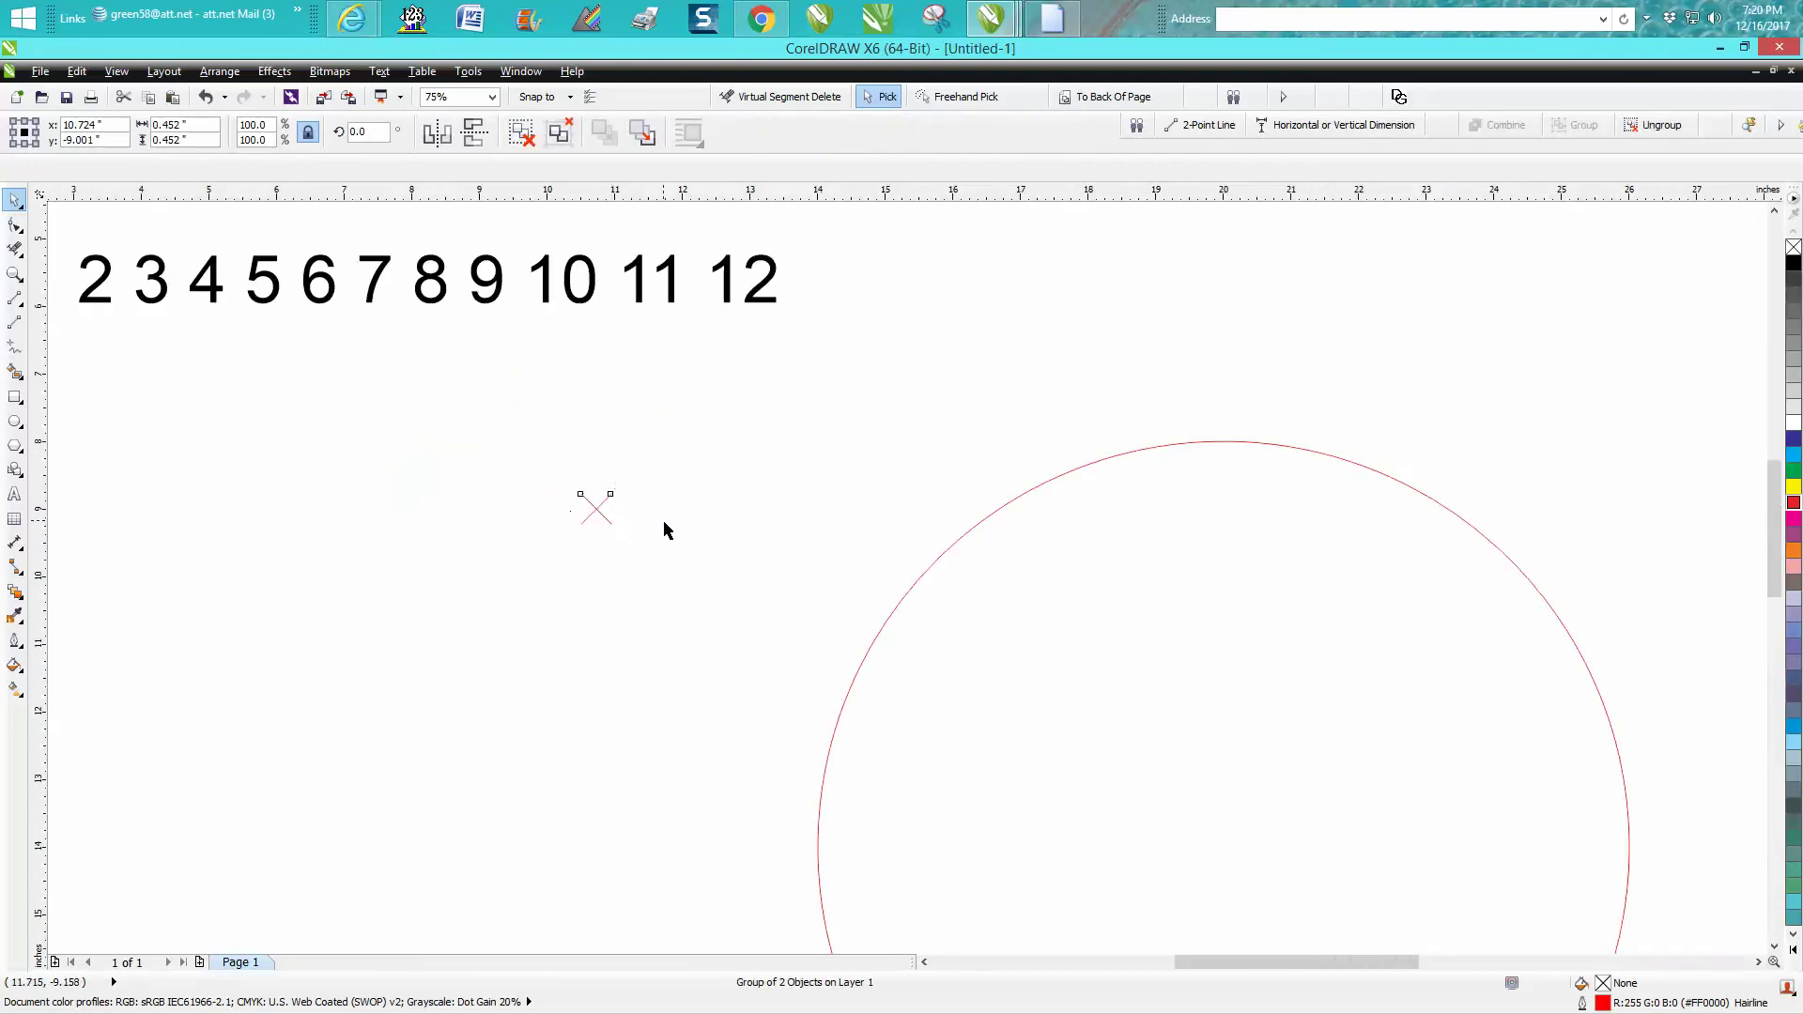
# Step: Align the X to the top centre of the red circle
pyautogui.scroll(-2, 731, 528)
pyautogui.moveTo(743, 467); pyautogui.dragTo(1301, 901)
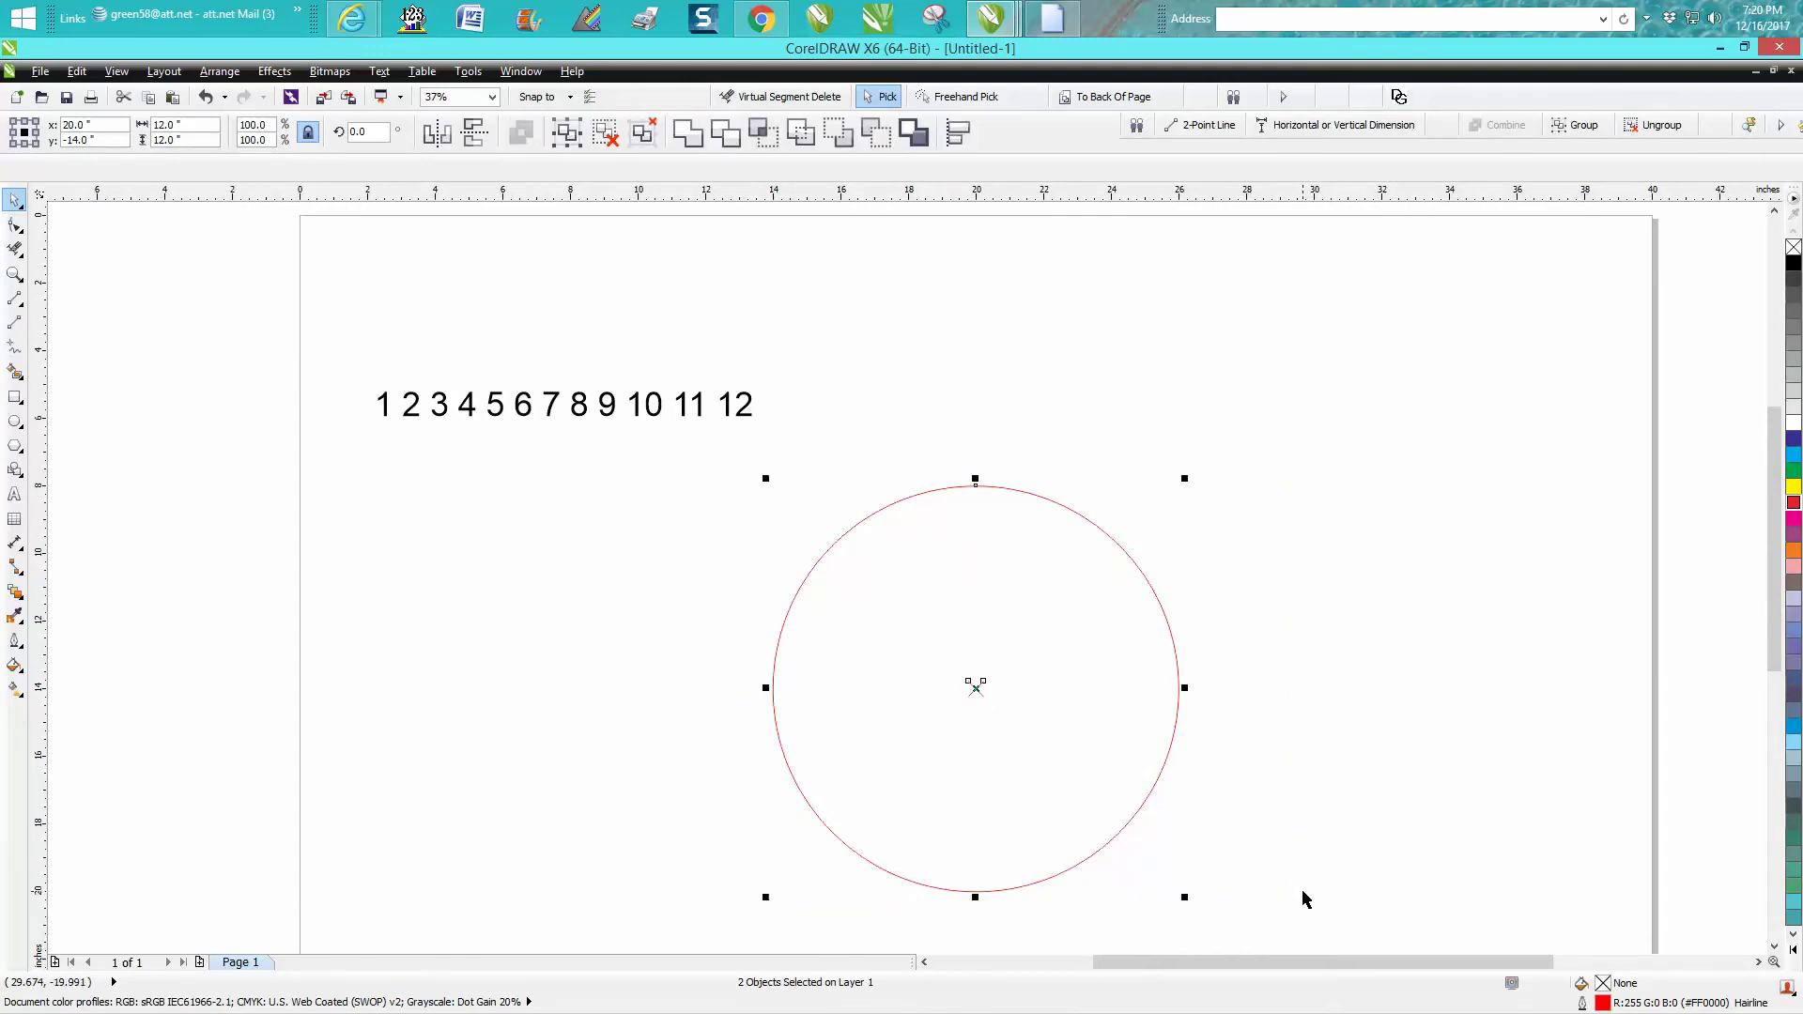
pyautogui.press('t')
pyautogui.click(15, 274)
pyautogui.moveTo(894, 422); pyautogui.dragTo(1127, 577)
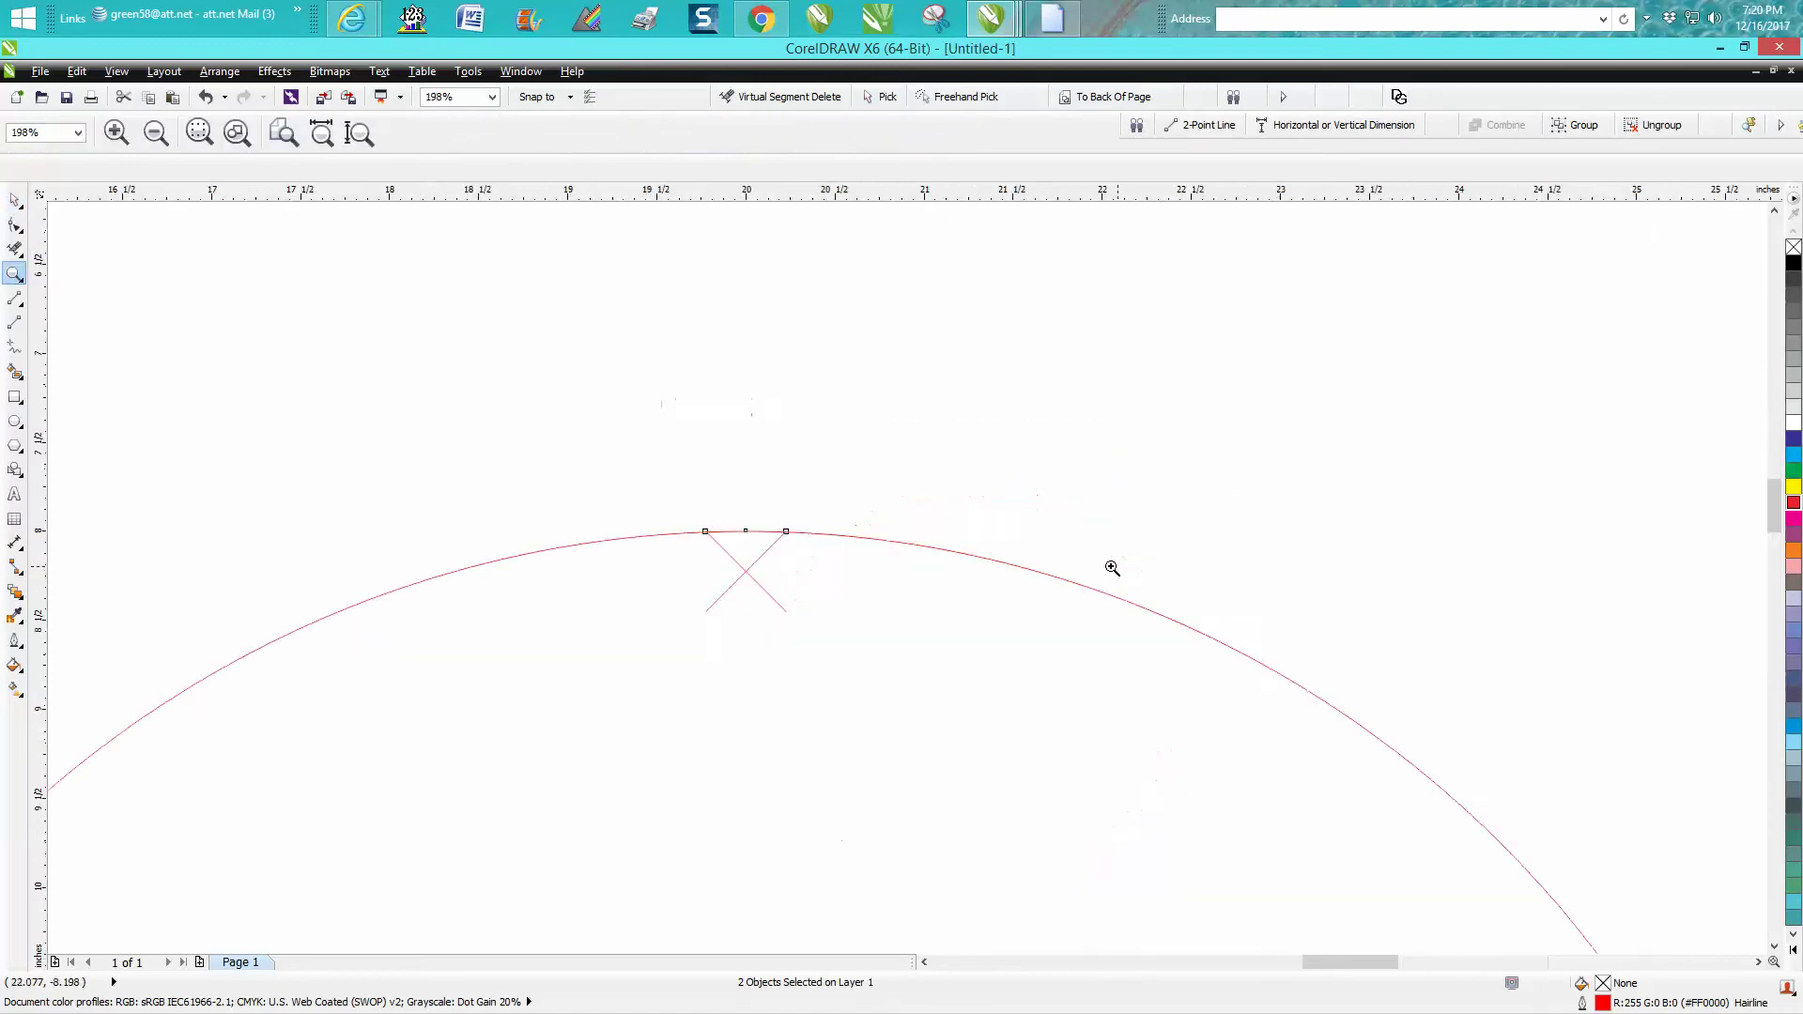
# Step: Set the nudge distance to 0.005 inch and nudge the X just inside the circle's top edge
pyautogui.click(14, 200)
pyautogui.click(749, 522)
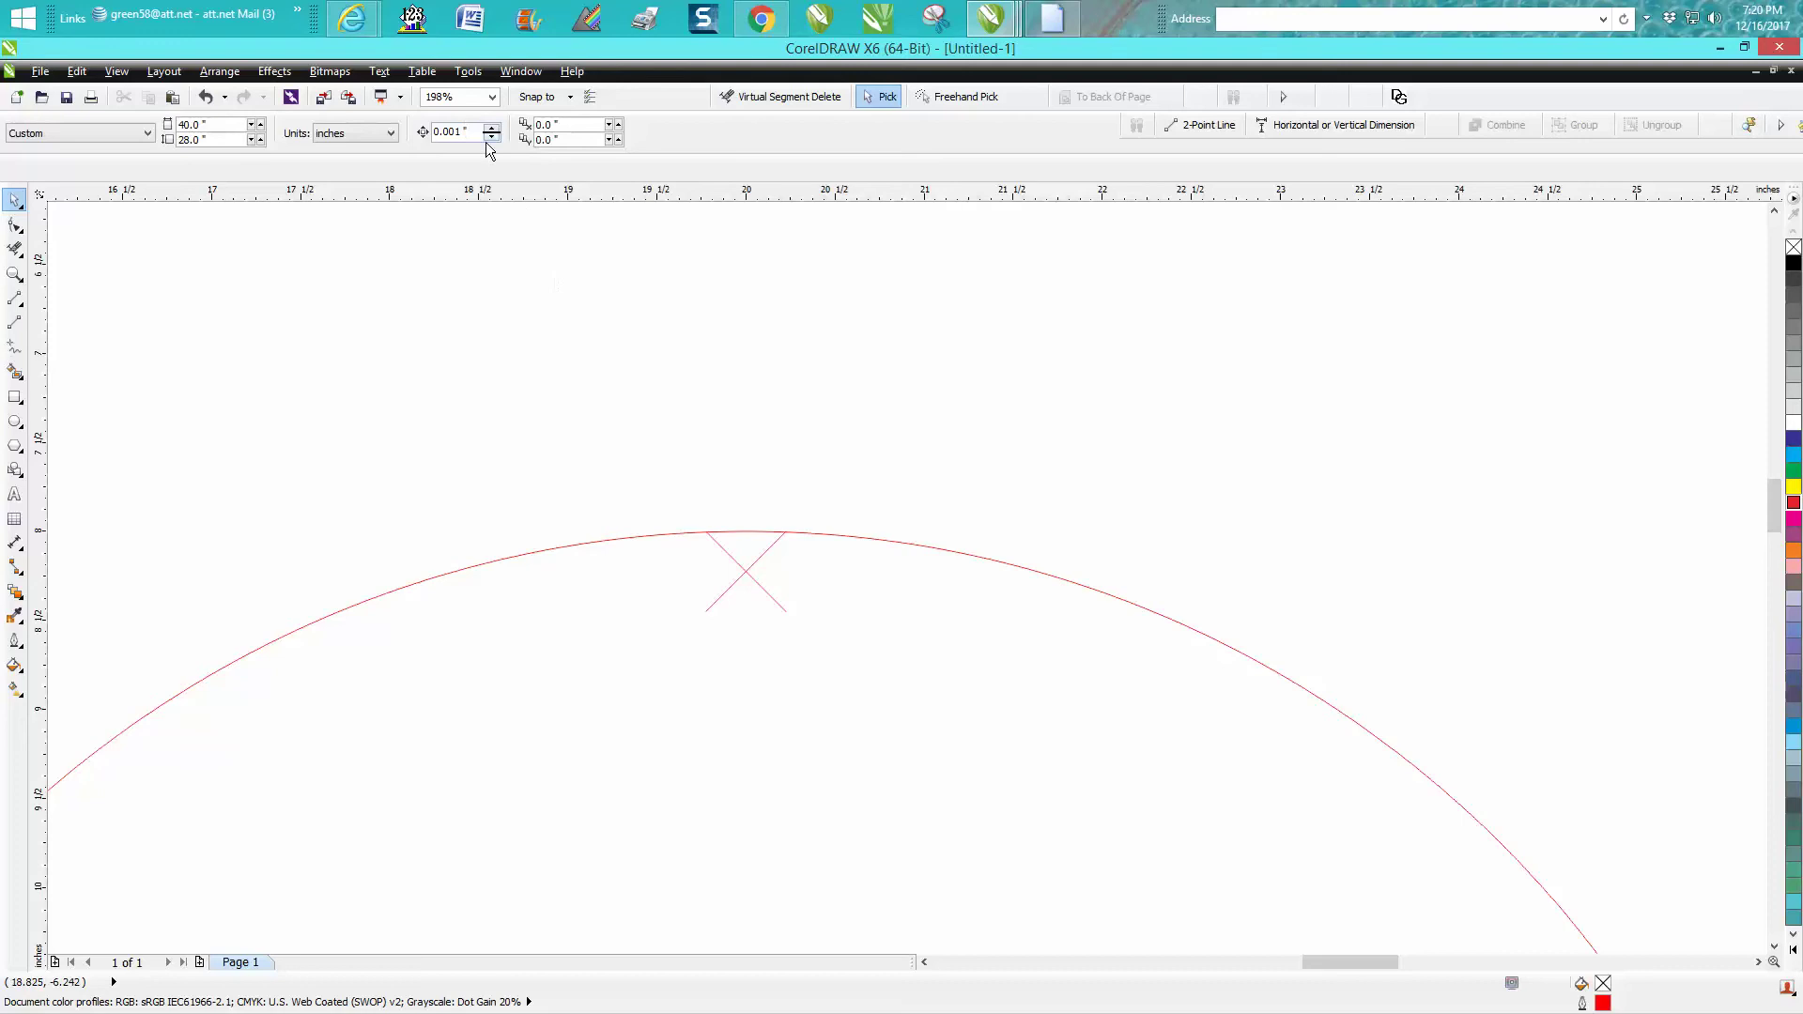
pyautogui.write('.005')
pyautogui.click(761, 592)
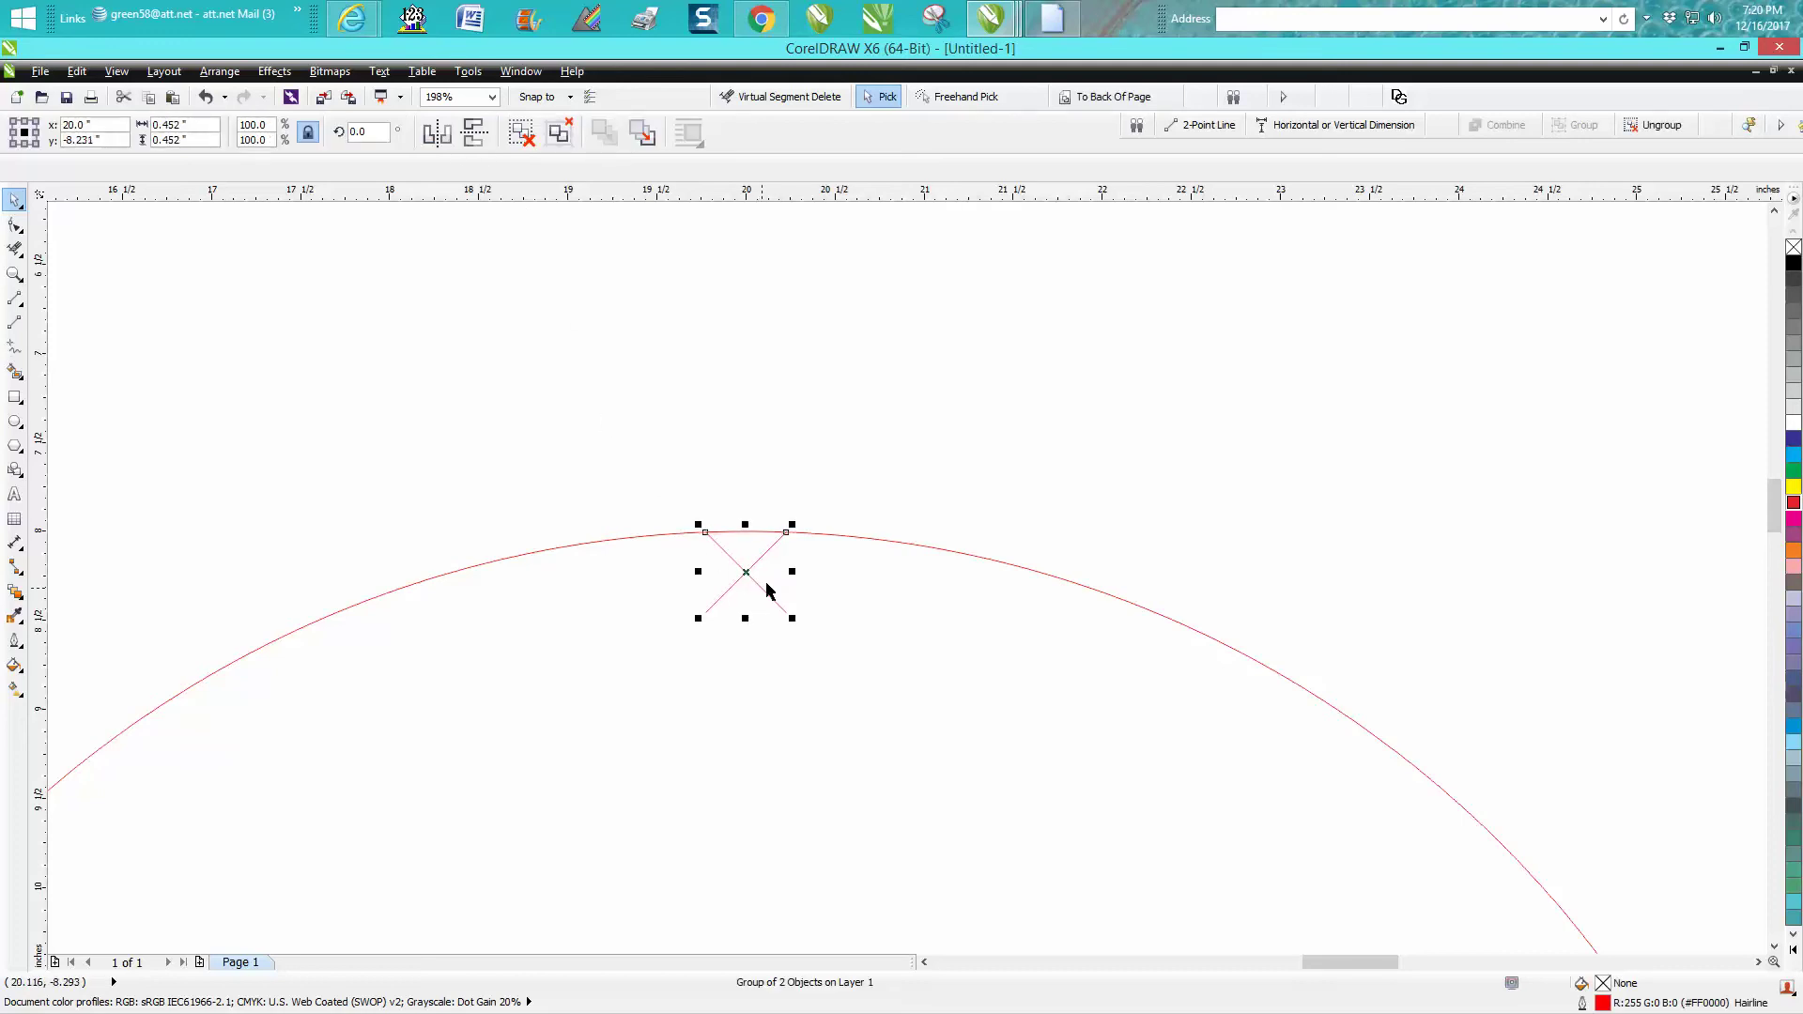
pyautogui.press('Down')
pyautogui.press('Down')
pyautogui.scroll(-2, 757, 460)
pyautogui.scroll(-1, 972, 481)
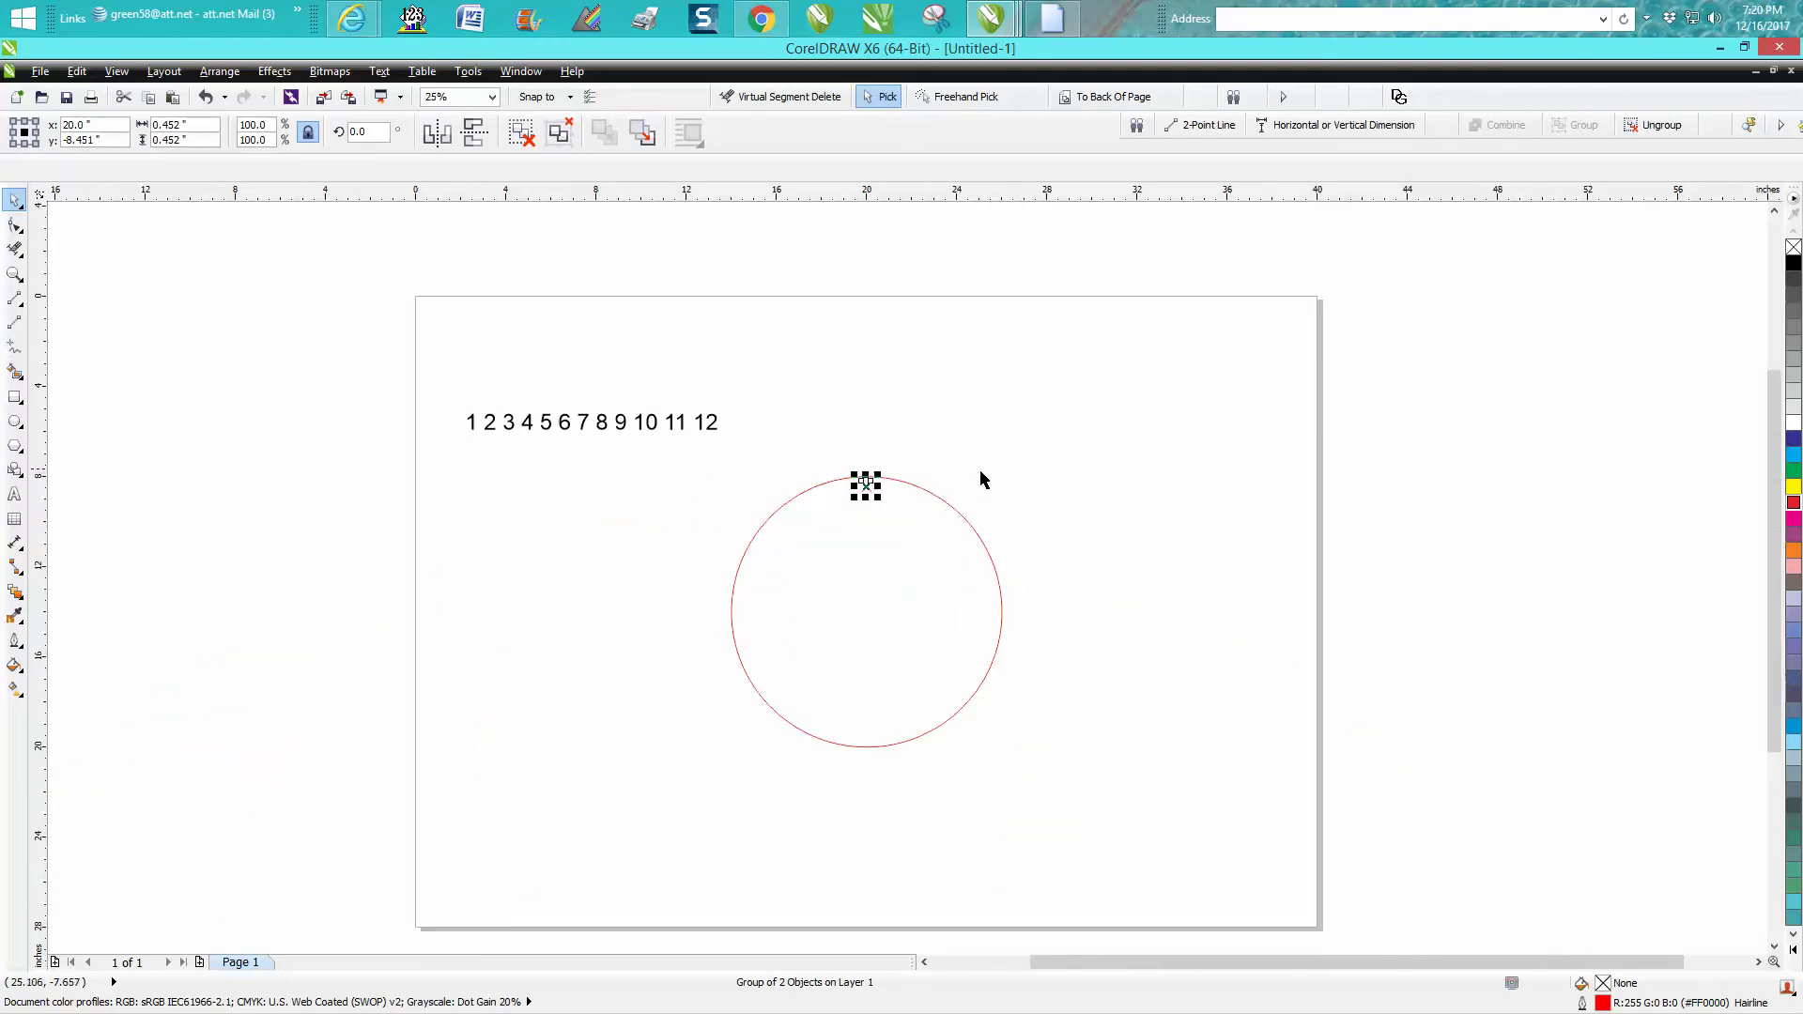
pyautogui.click(14, 273)
# Step: Move the X's rotation centre to the centre of the circle
pyautogui.moveTo(709, 417); pyautogui.dragTo(1095, 776)
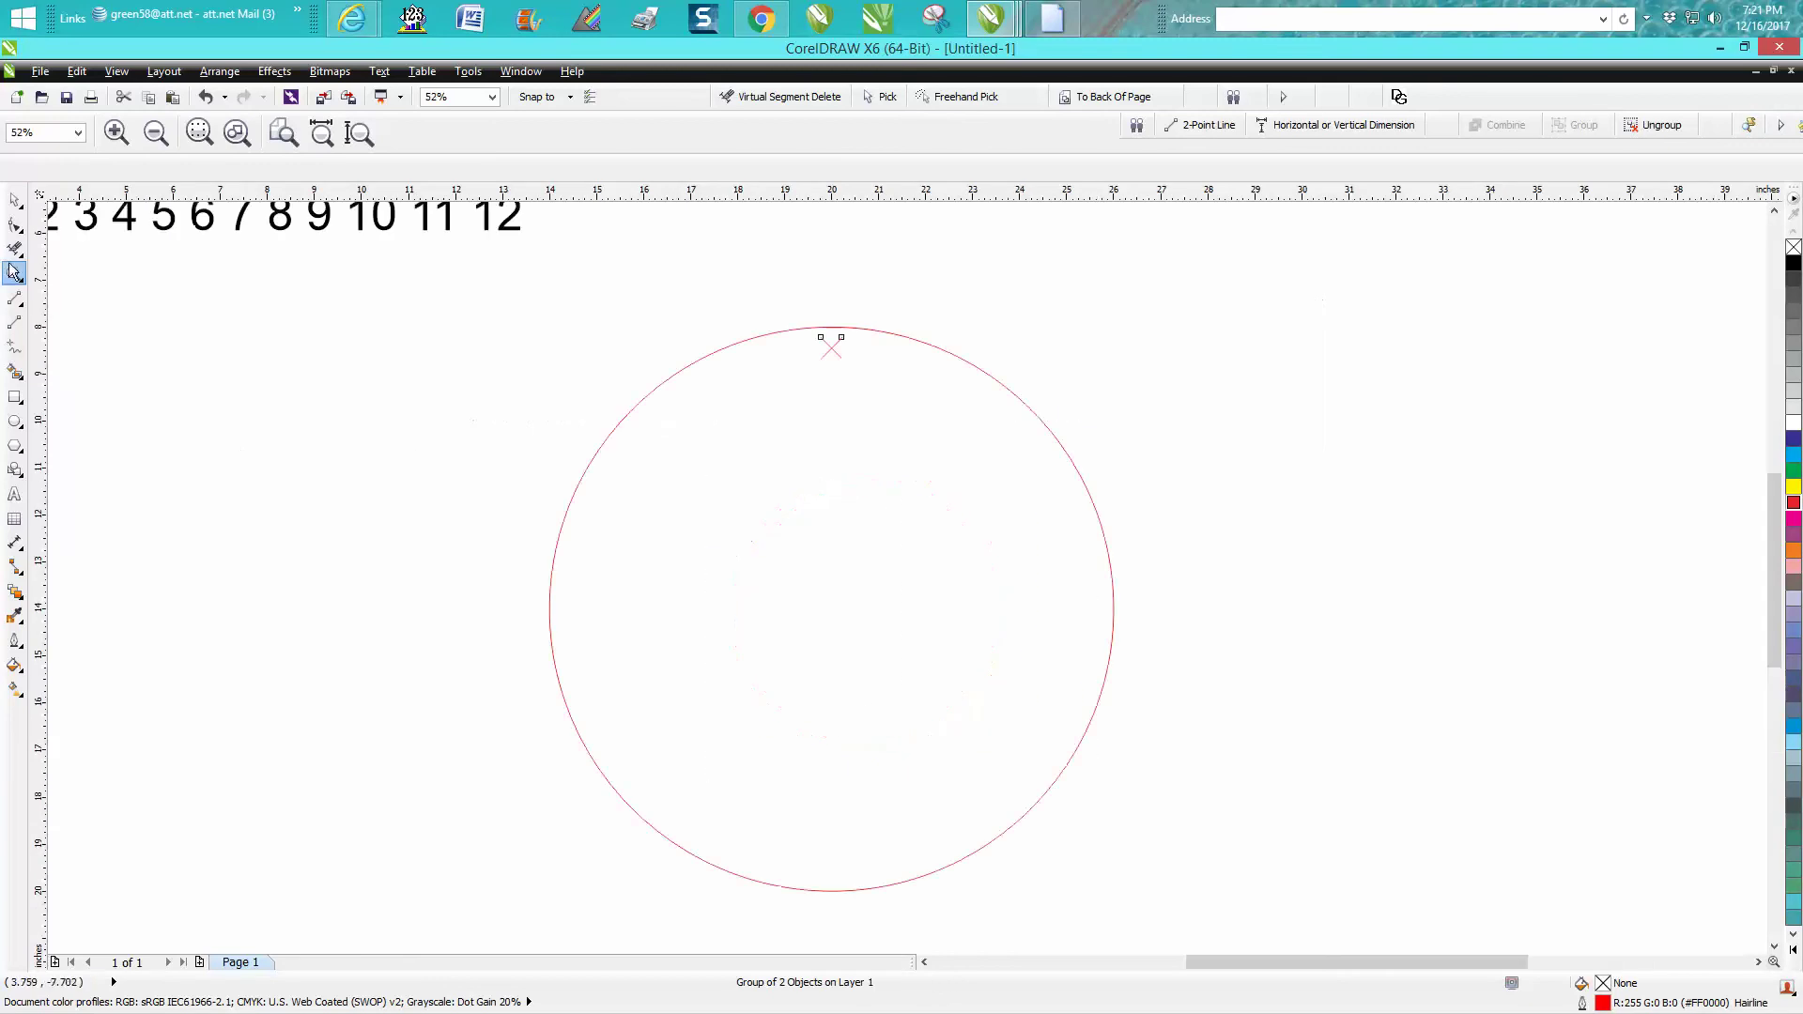
pyautogui.press('space')
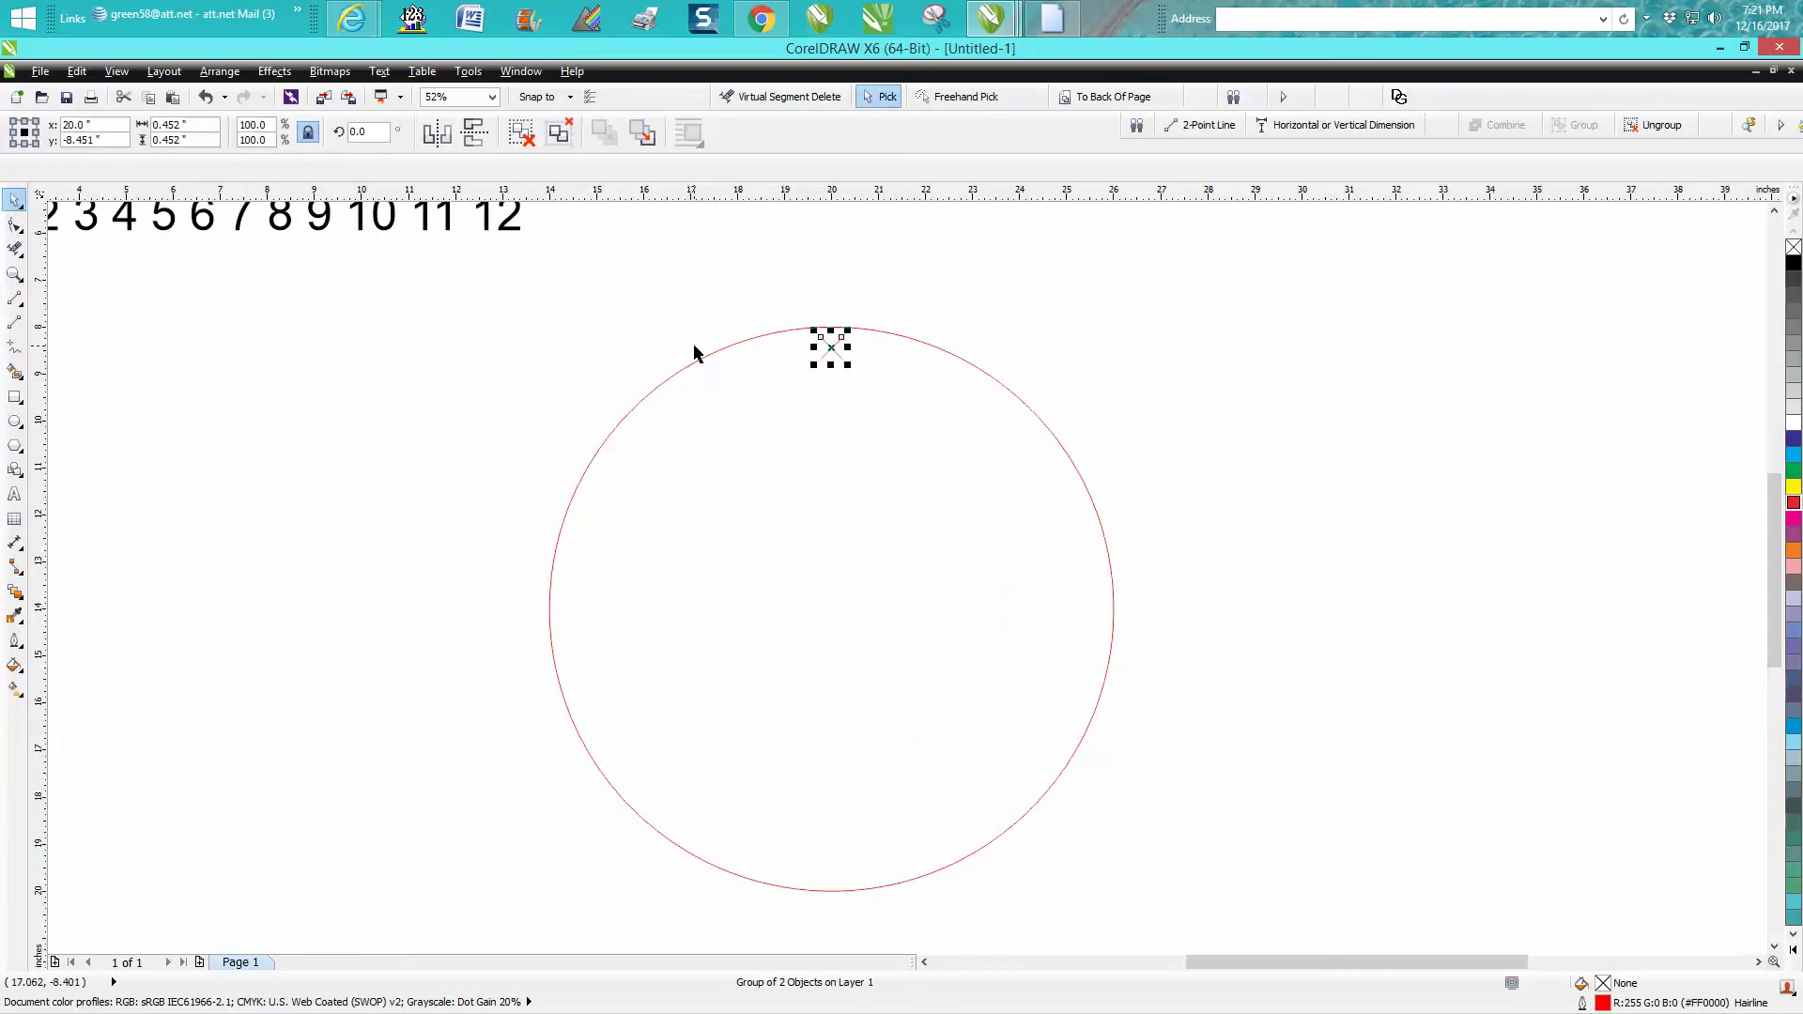
pyautogui.click(834, 349)
pyautogui.moveTo(831, 348); pyautogui.dragTo(835, 594)
pyautogui.click(830, 347)
pyautogui.click(831, 348)
# Step: Duplicate-rotate the X in 30° steps until twelve marks ring the circle
pyautogui.doubleClick(361, 132)
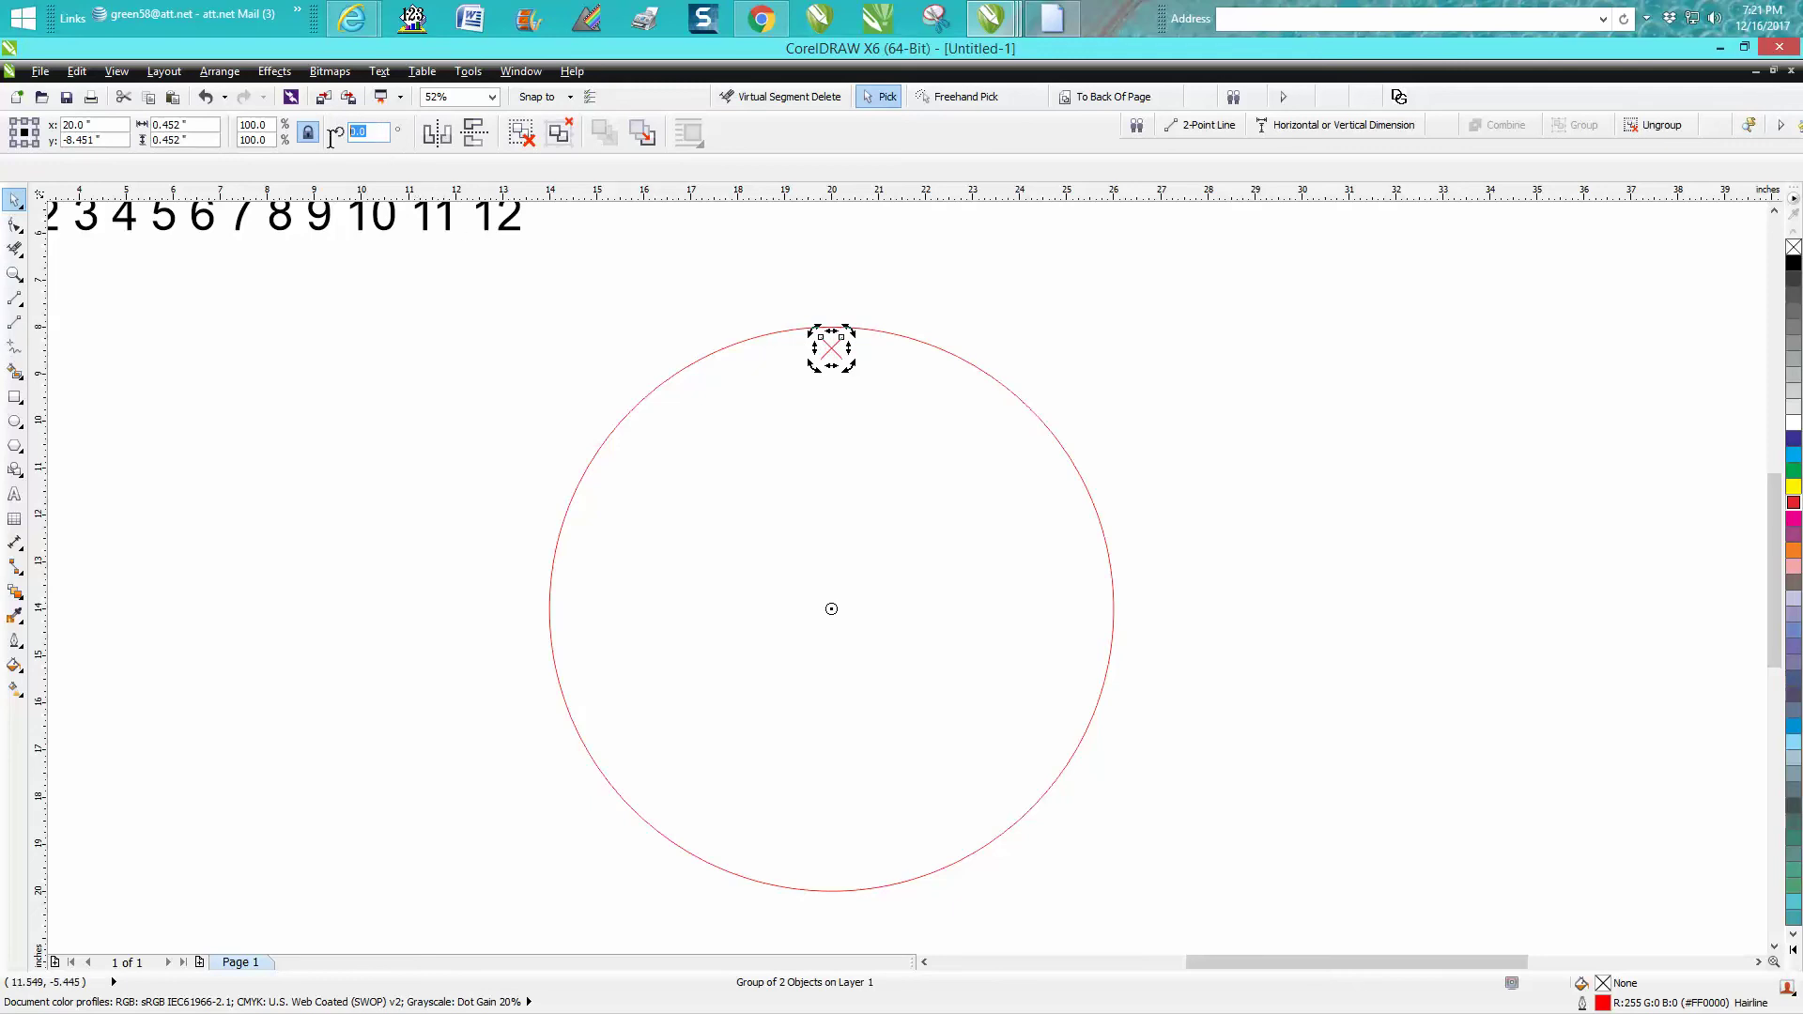
pyautogui.write('30')
pyautogui.press('Return')
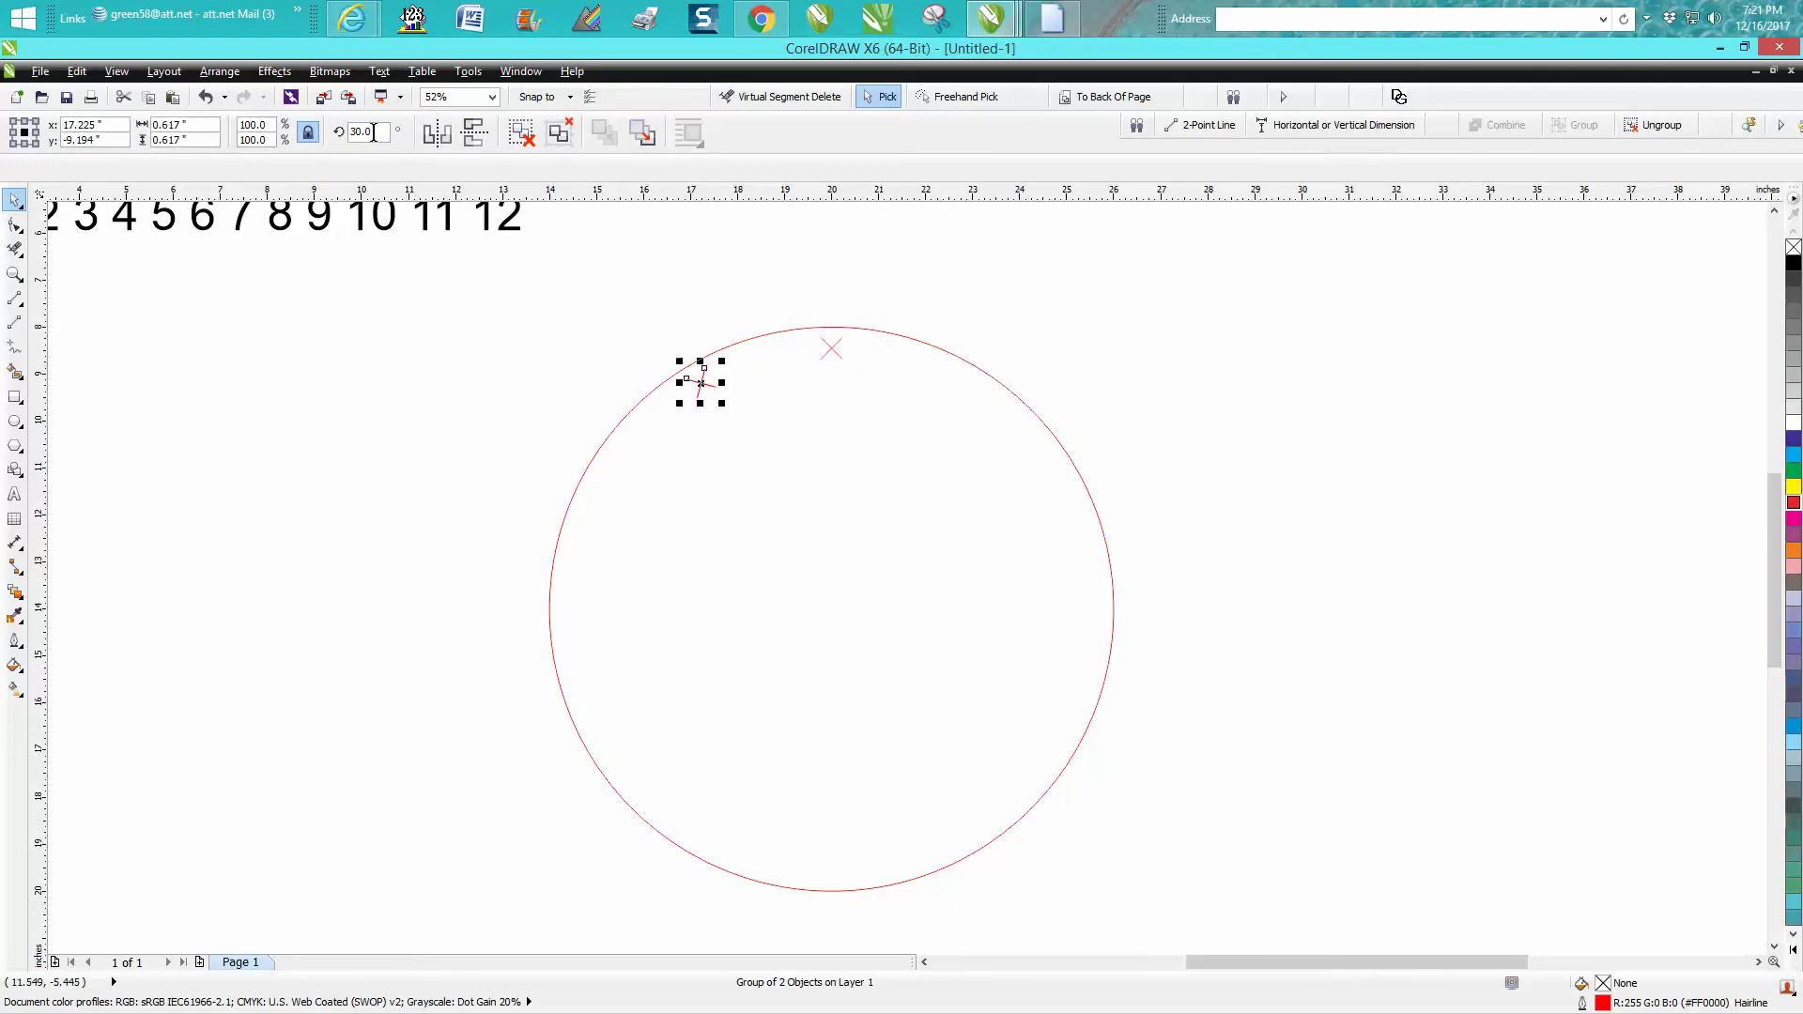
pyautogui.press('Return')
pyautogui.write('60')
pyautogui.press('Return')
pyautogui.hotkey('ctrl', 'r')
pyautogui.hotkey('ctrl', 'r')
pyautogui.hotkey('ctrl', 'r')
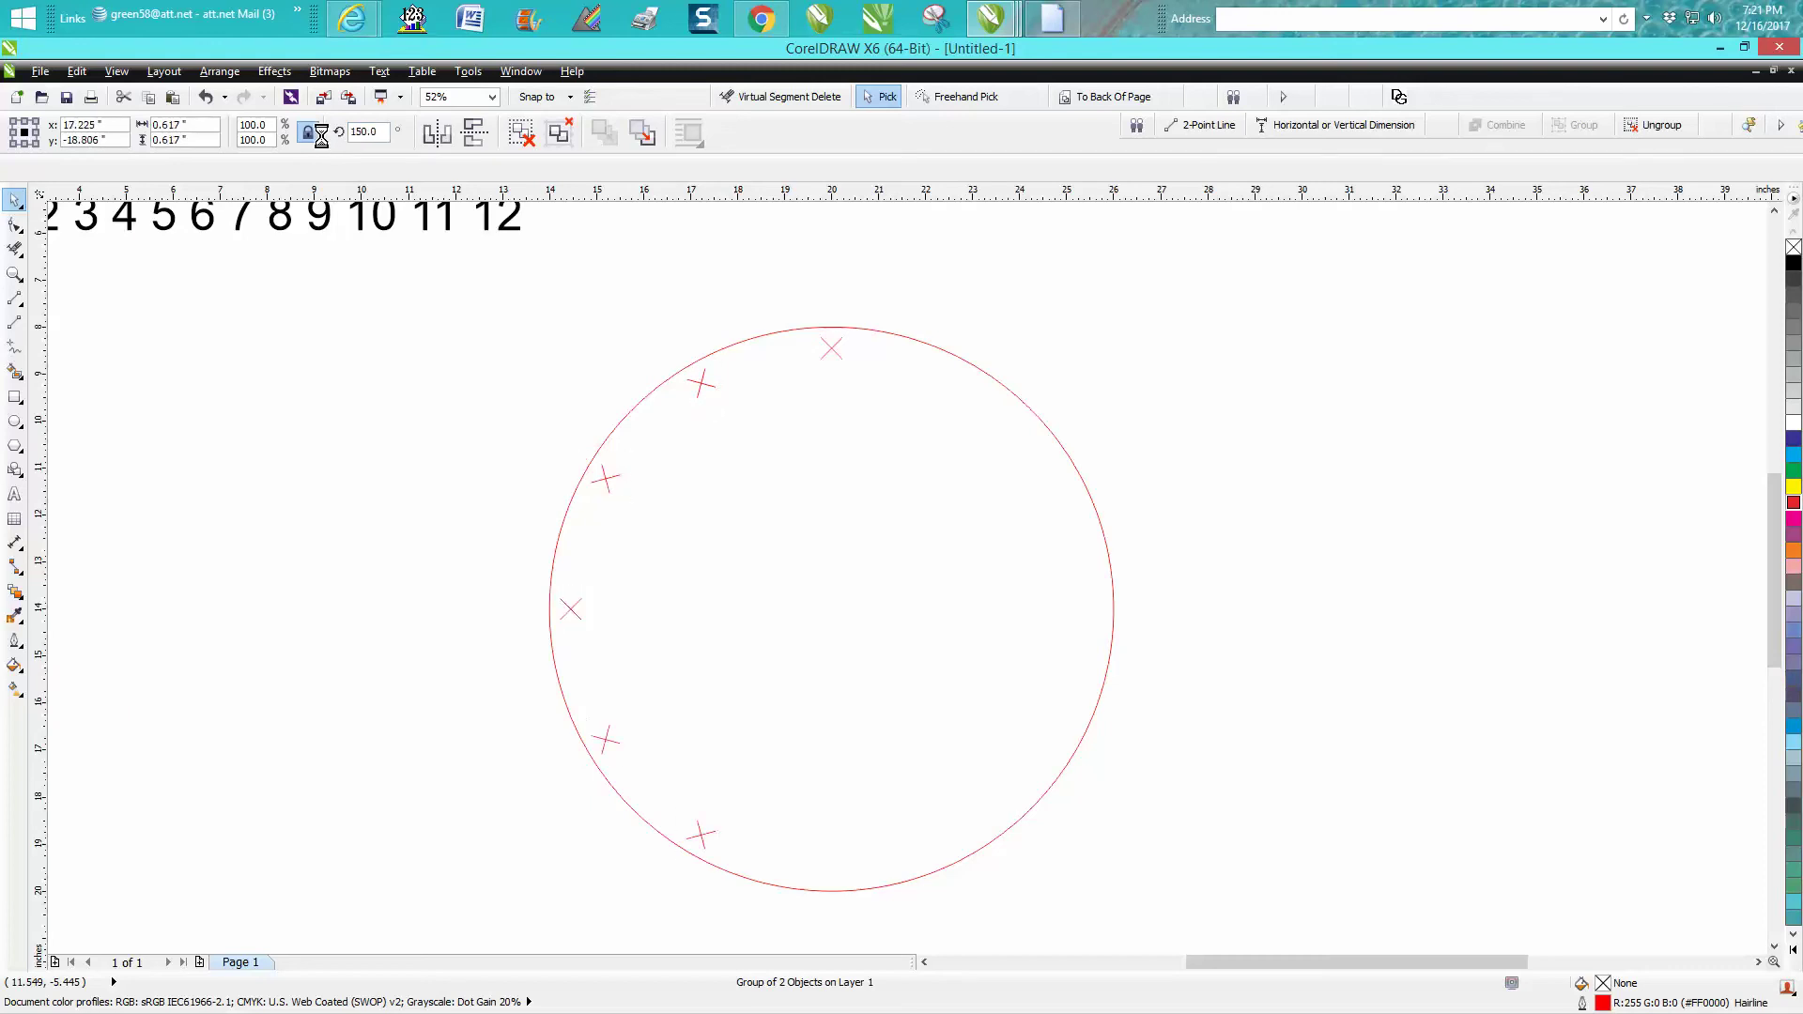
pyautogui.hotkey('ctrl', 'r')
pyautogui.hotkey('ctrl', 'r')
pyautogui.hotkey('ctrl', 'r')
pyautogui.hotkey('ctrl', 'r')
pyautogui.hotkey('ctrl', 'r')
pyautogui.hotkey('ctrl', 'r')
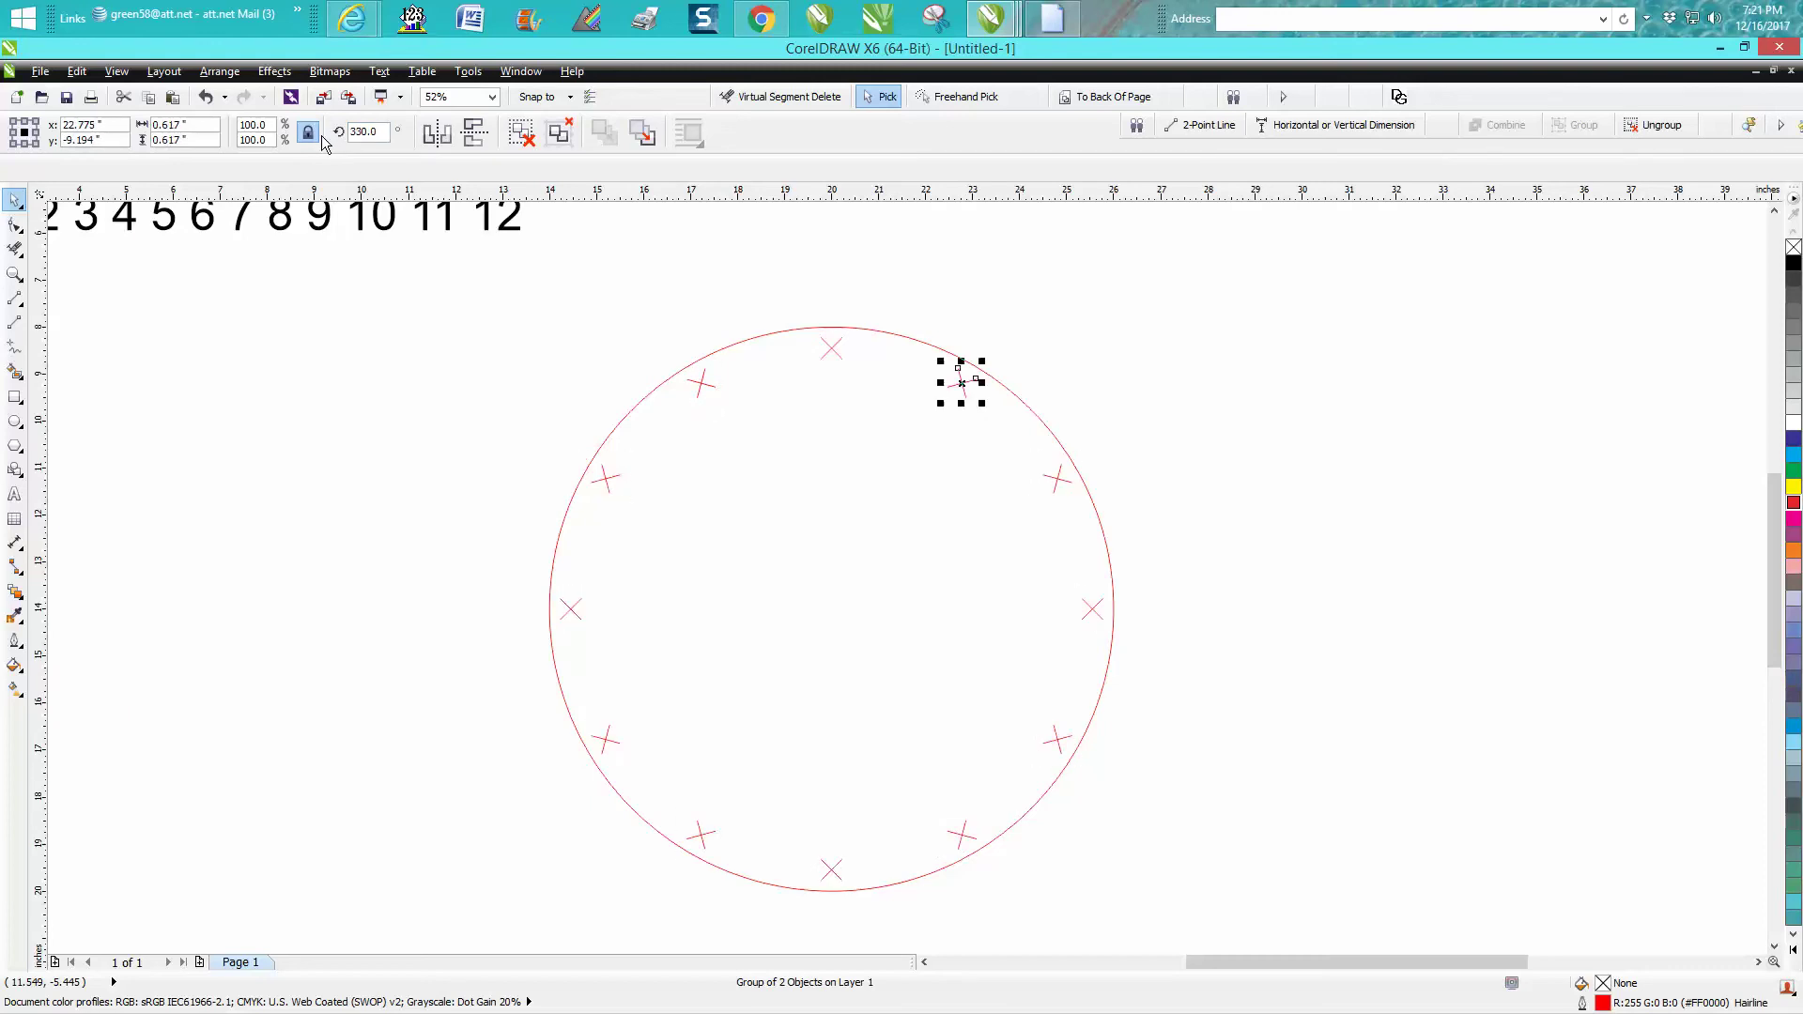
pyautogui.click(953, 293)
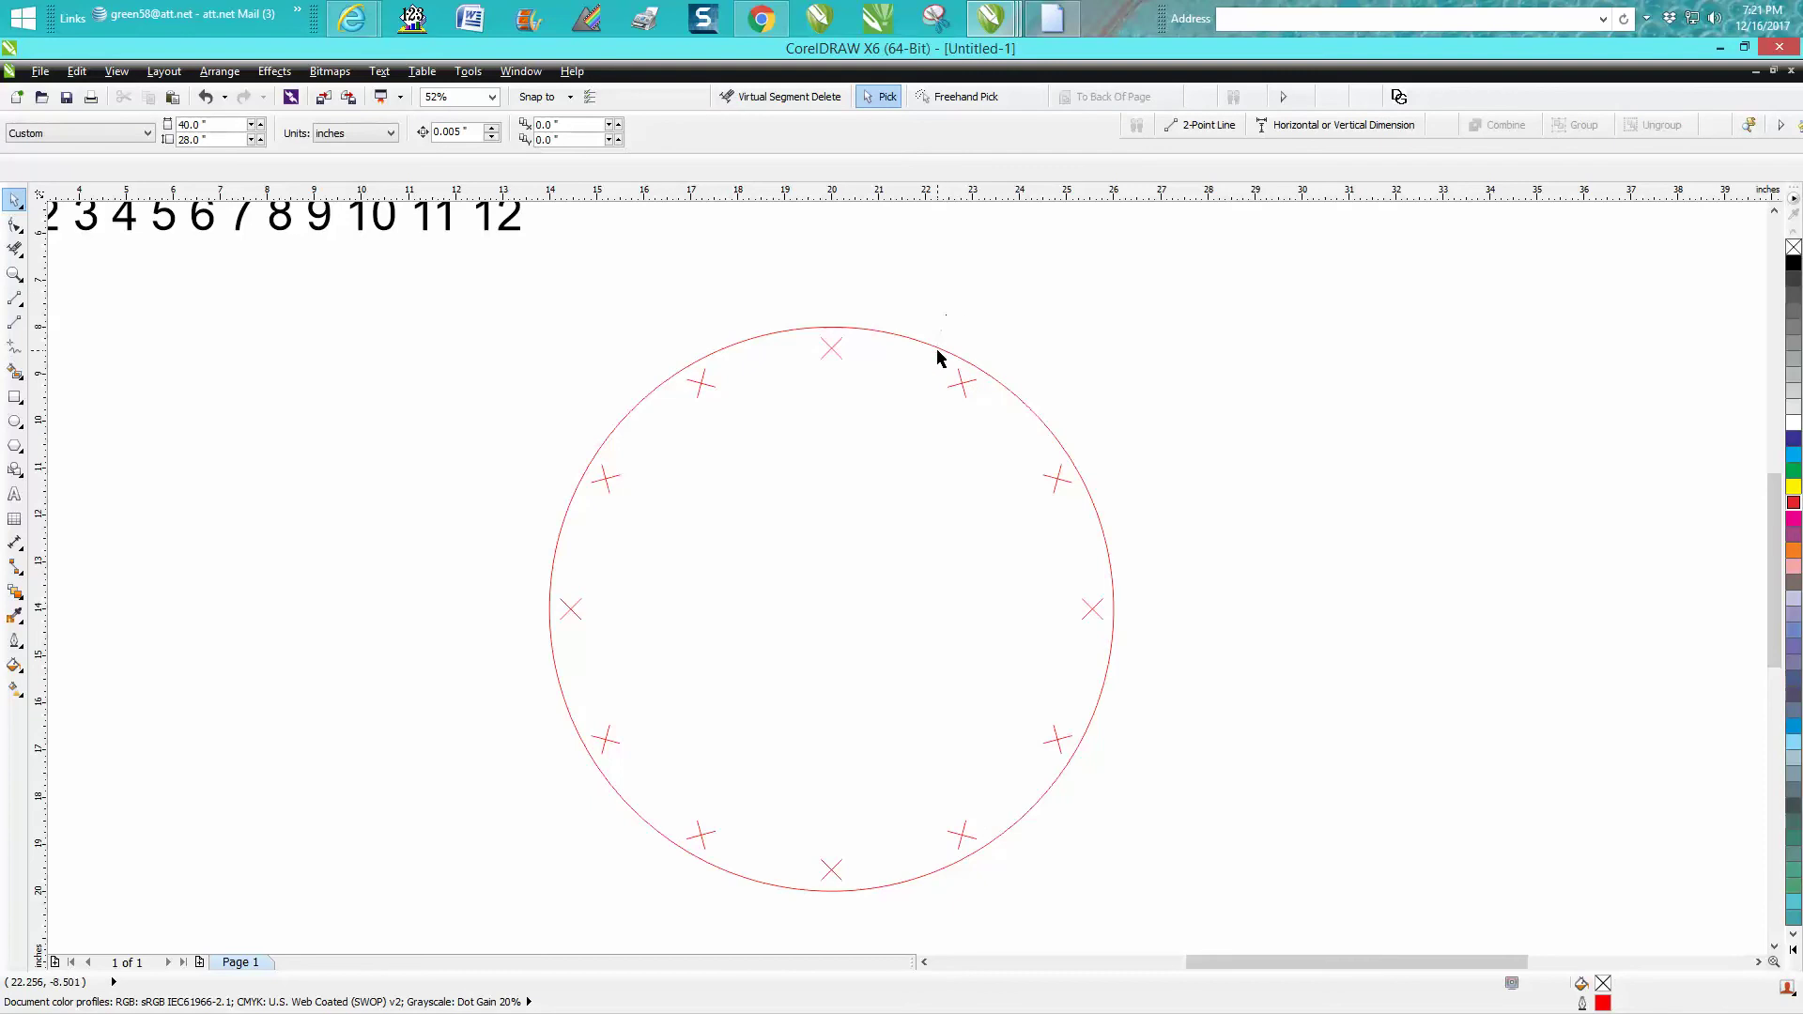
# Step: Set the nudge distance to 15 inches and shift the circle aside to the right
pyautogui.click(941, 350)
pyautogui.scroll(-2, 942, 347)
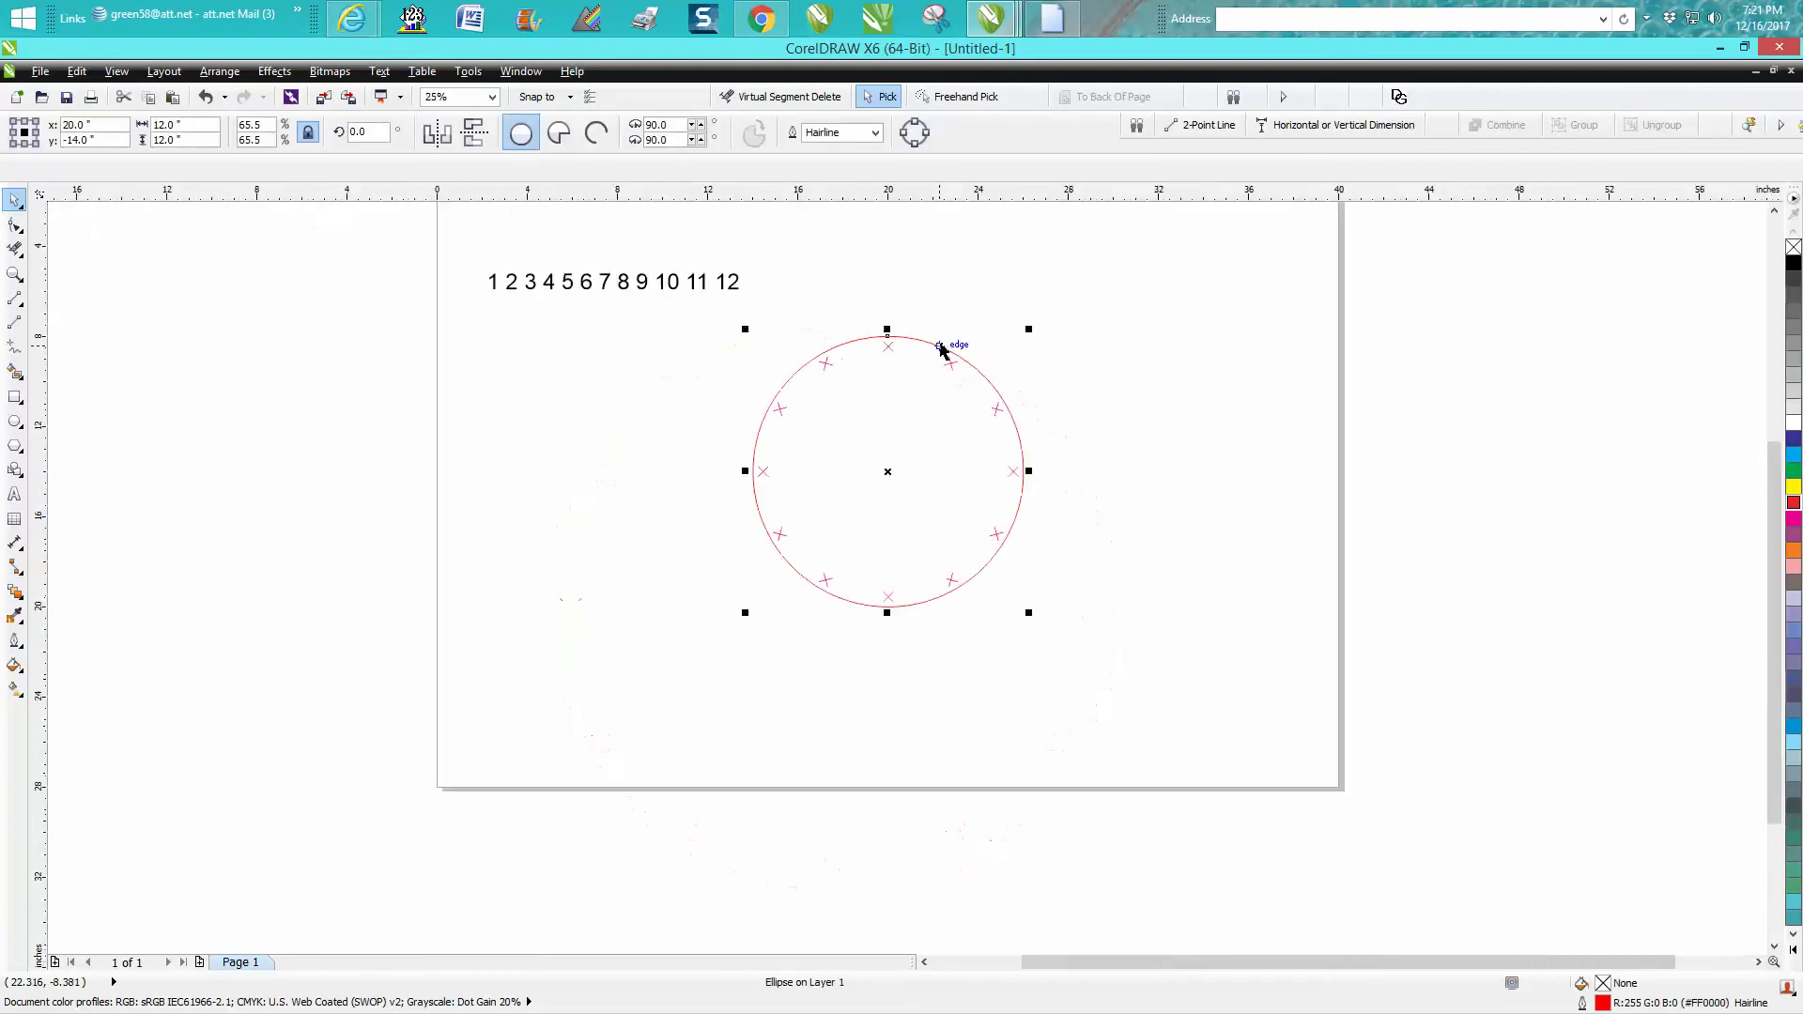
pyautogui.click(515, 328)
pyautogui.moveTo(475, 132); pyautogui.dragTo(428, 137)
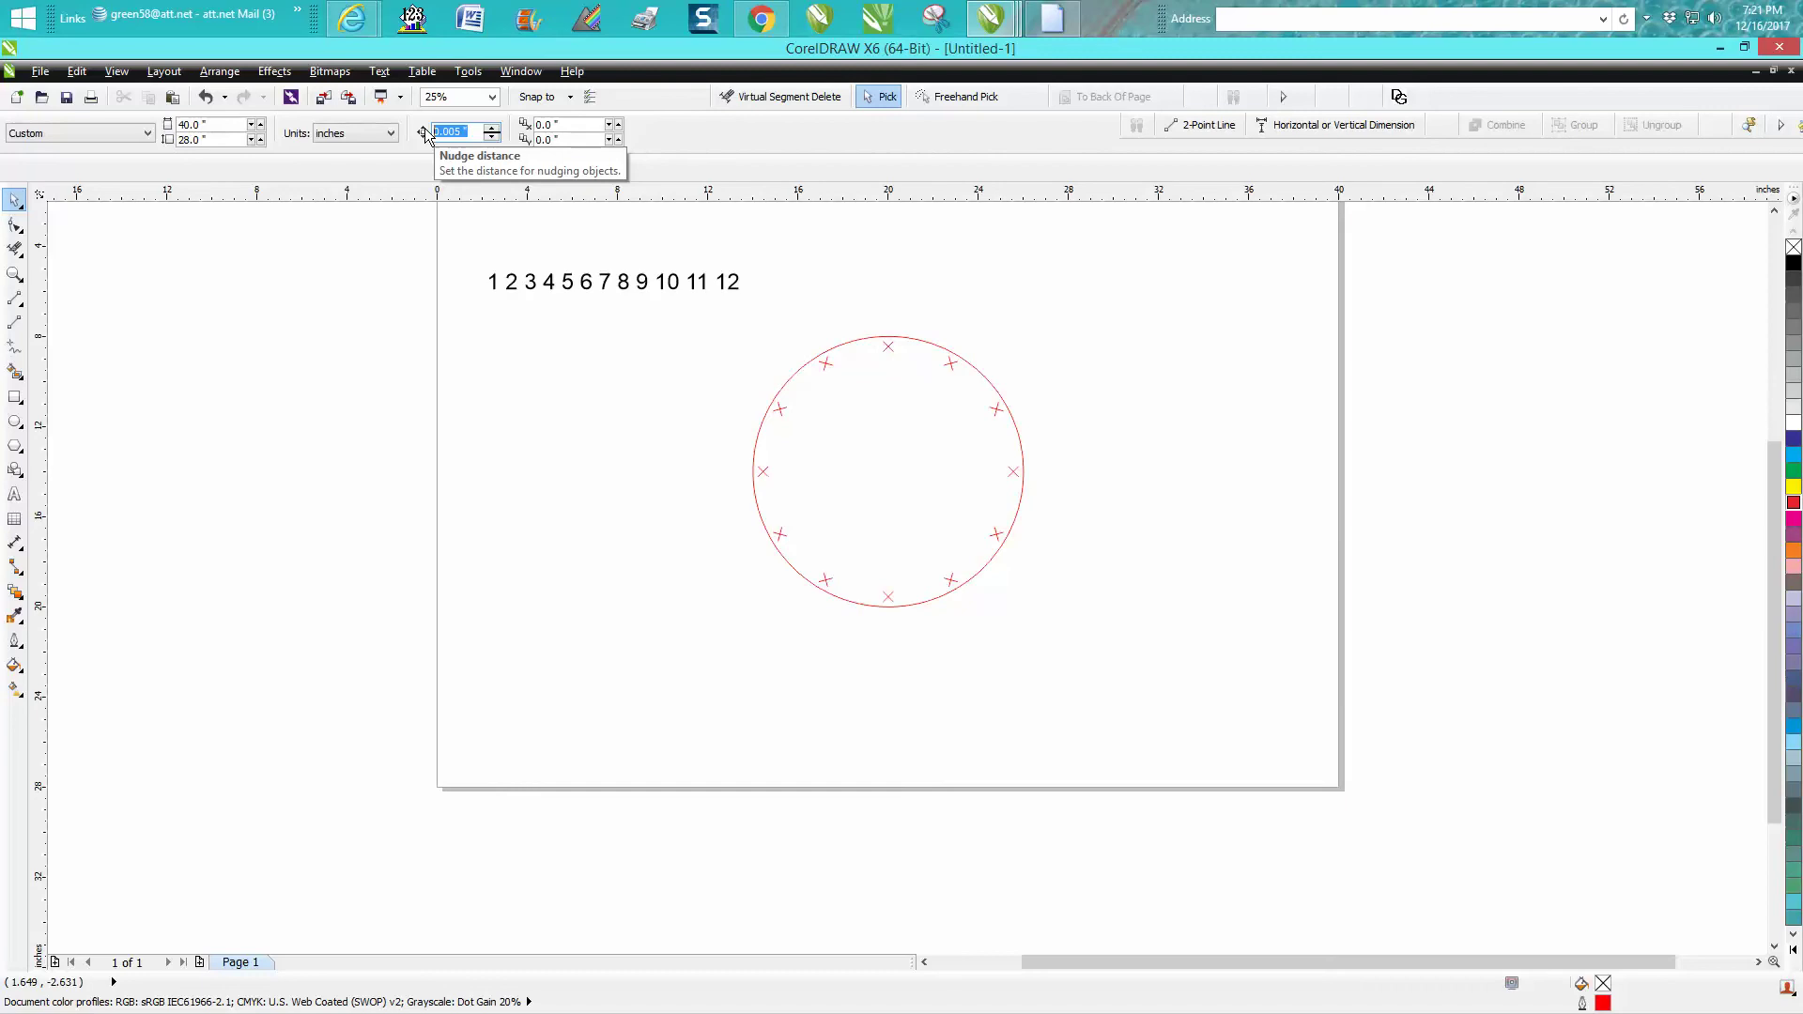
pyautogui.write('15')
pyautogui.click(857, 345)
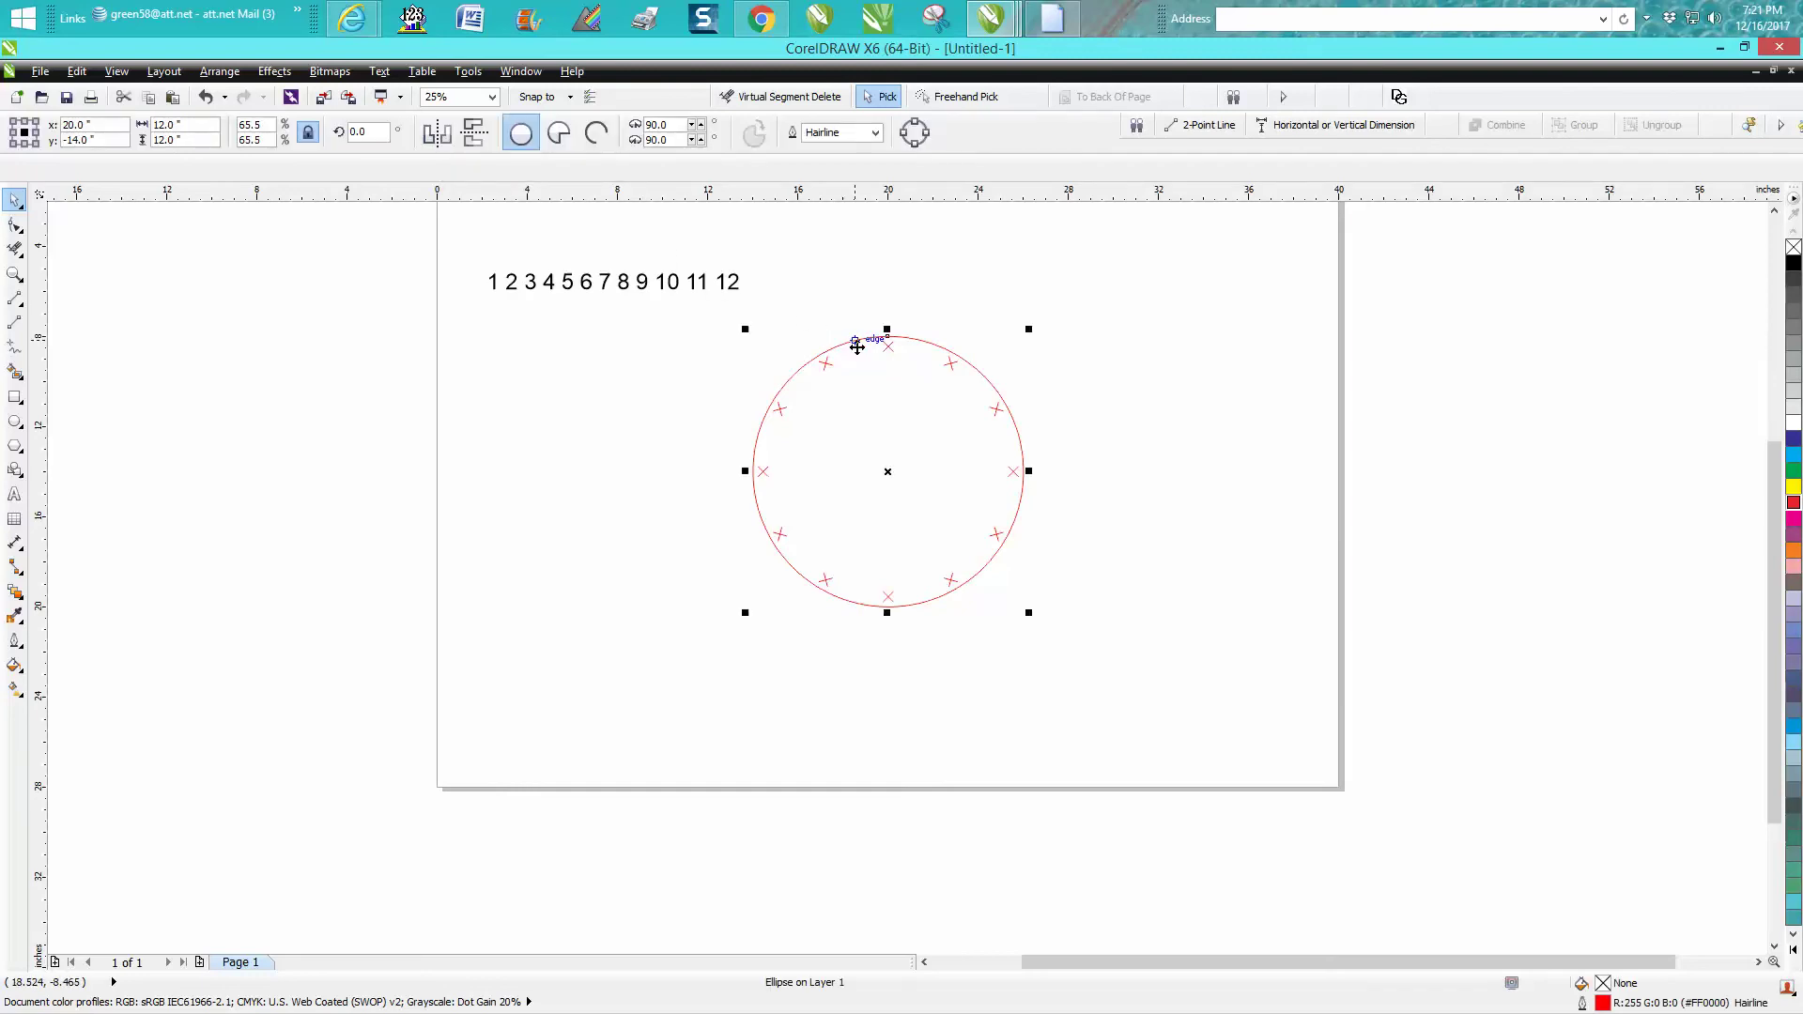
pyautogui.press('Right')
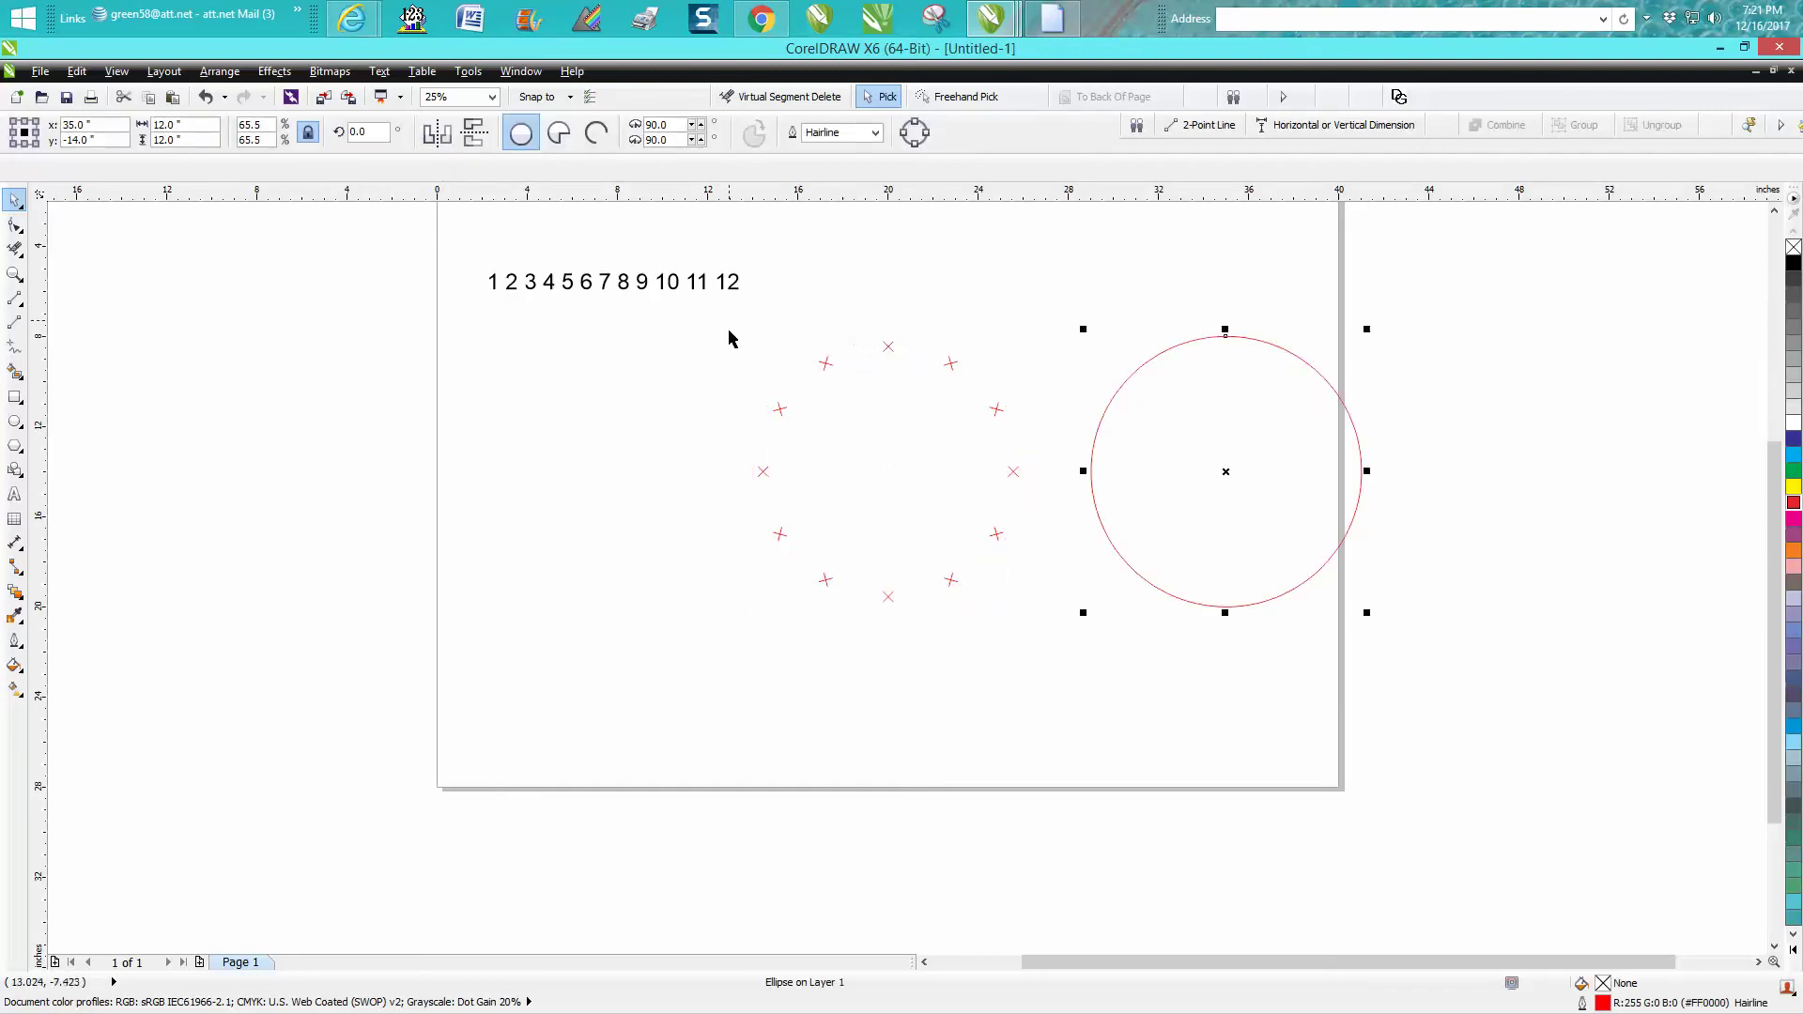
# Step: Group the twelve X marks into one object and move the circle back around them
pyautogui.moveTo(728, 320); pyautogui.dragTo(1064, 662)
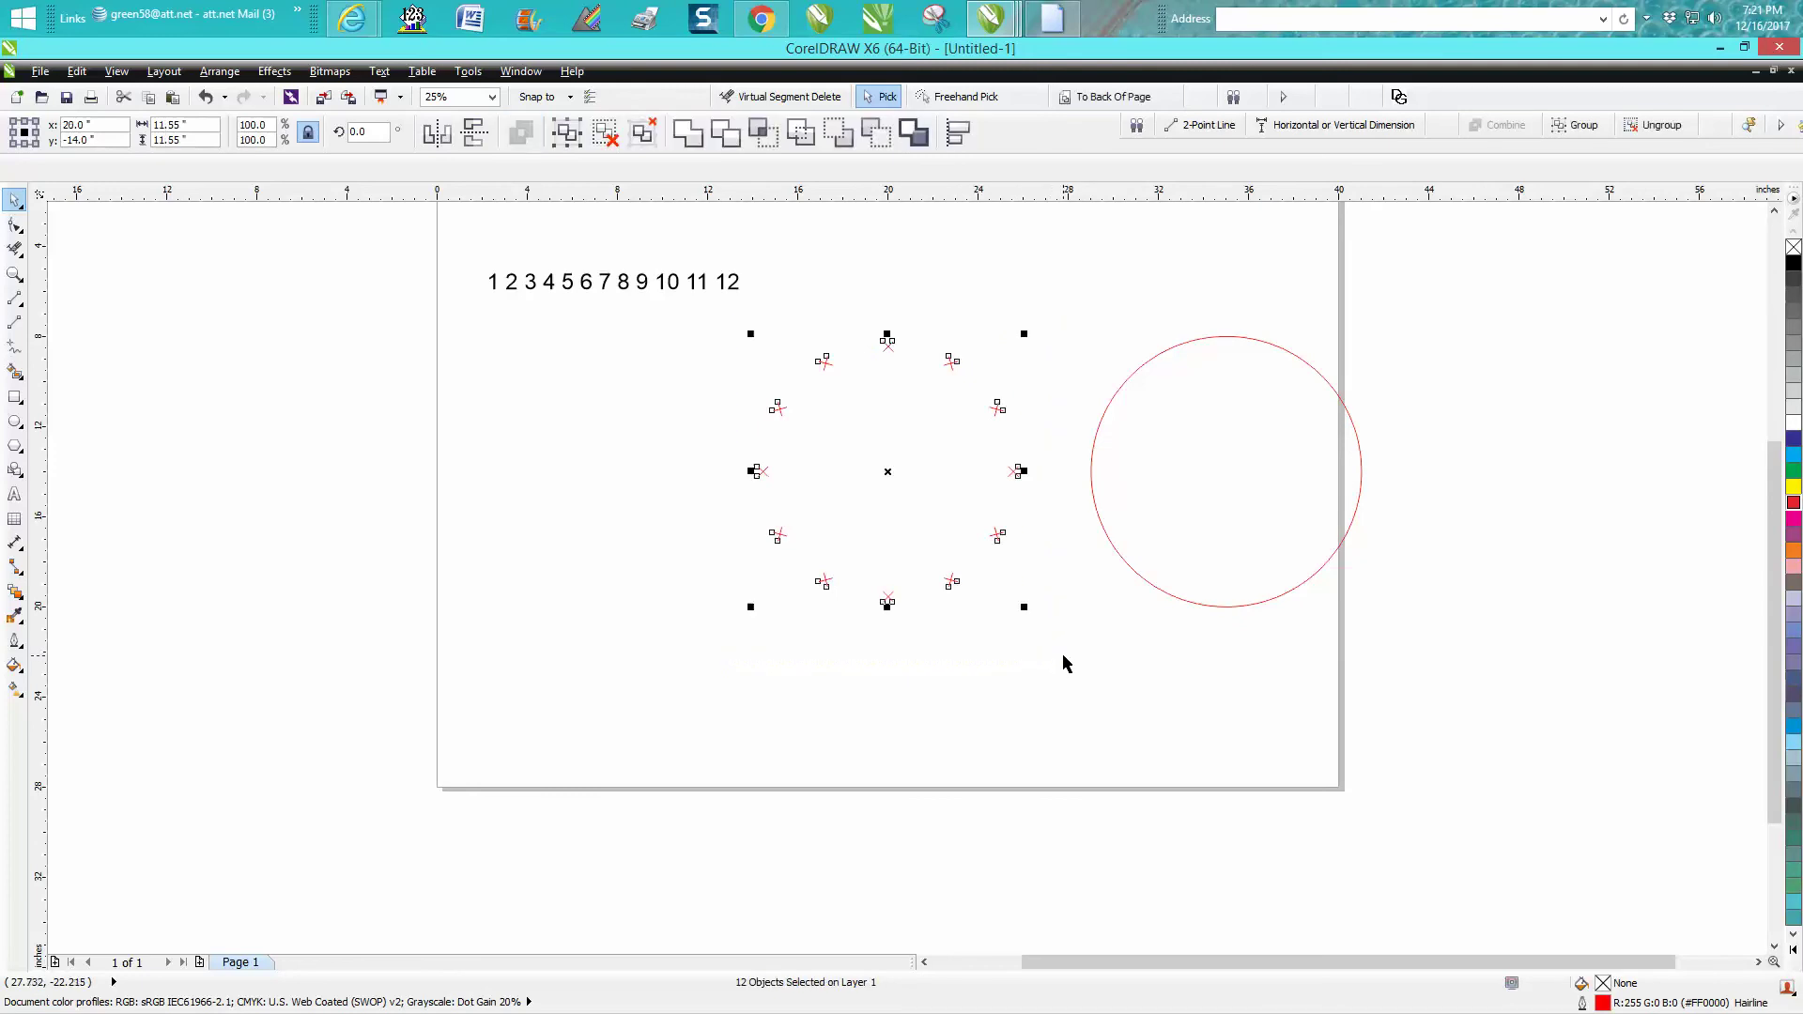
pyautogui.hotkey('ctrl', 'g')
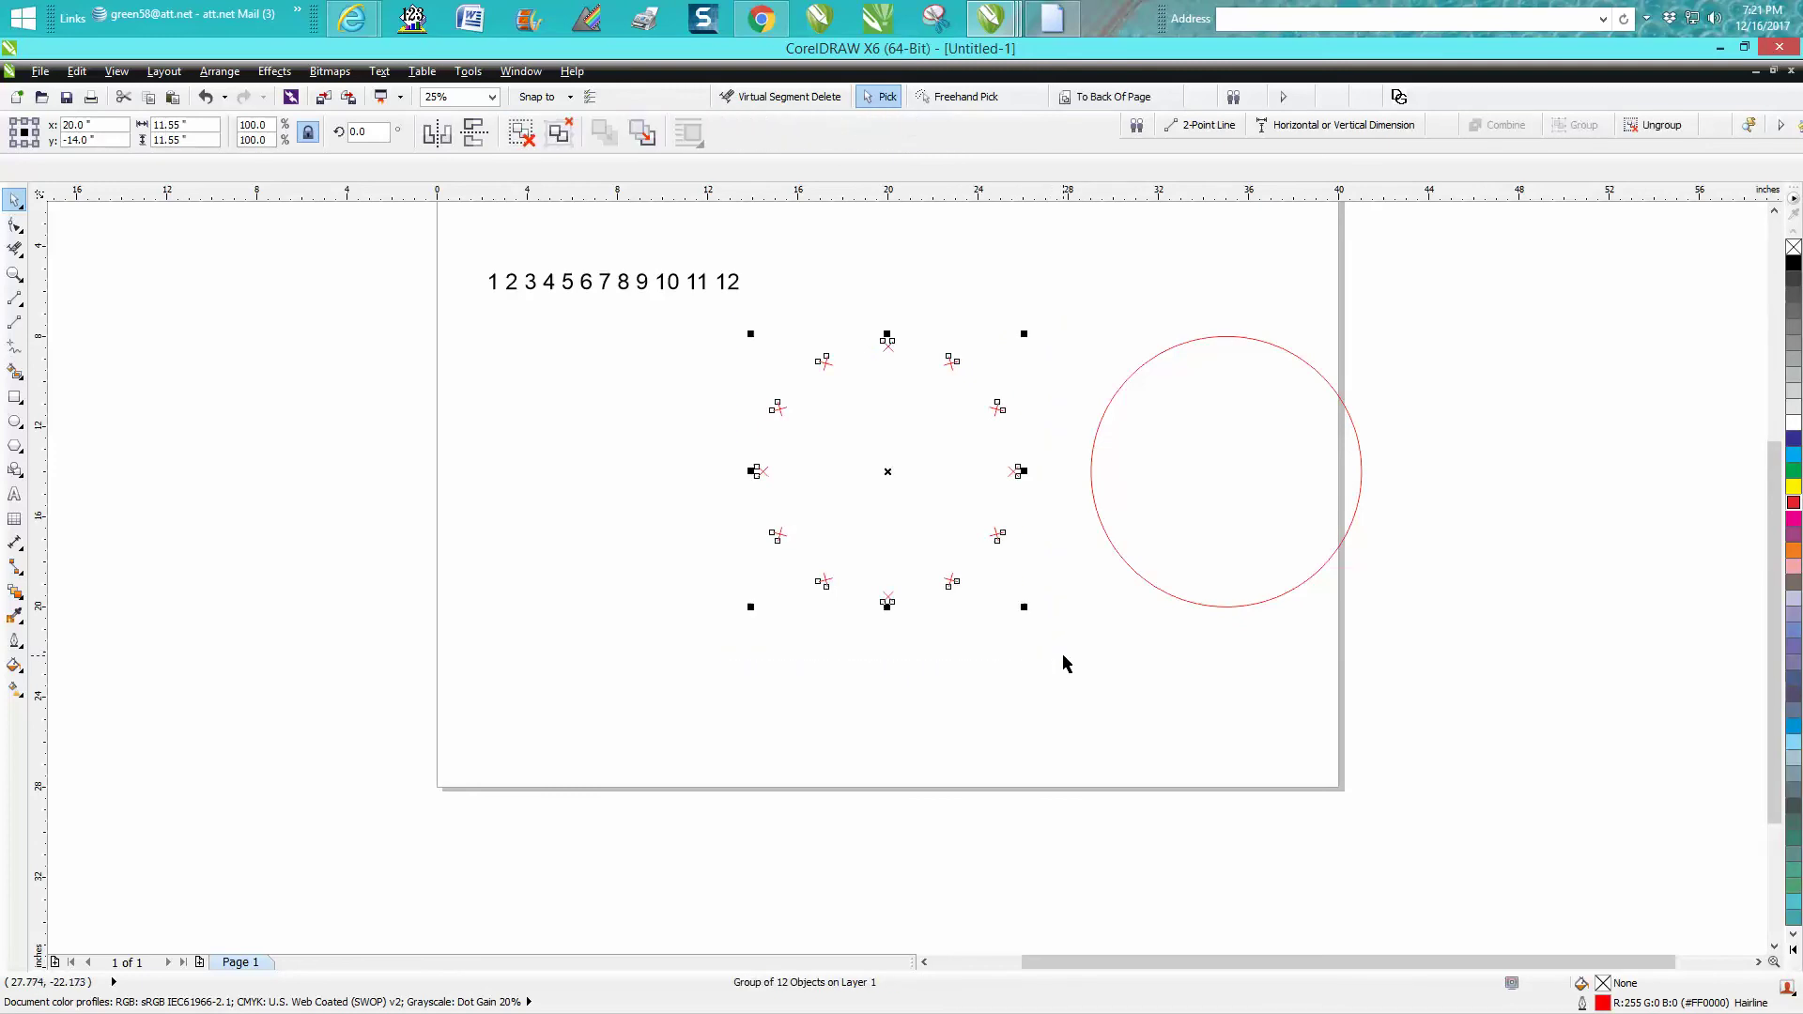
pyautogui.click(1146, 587)
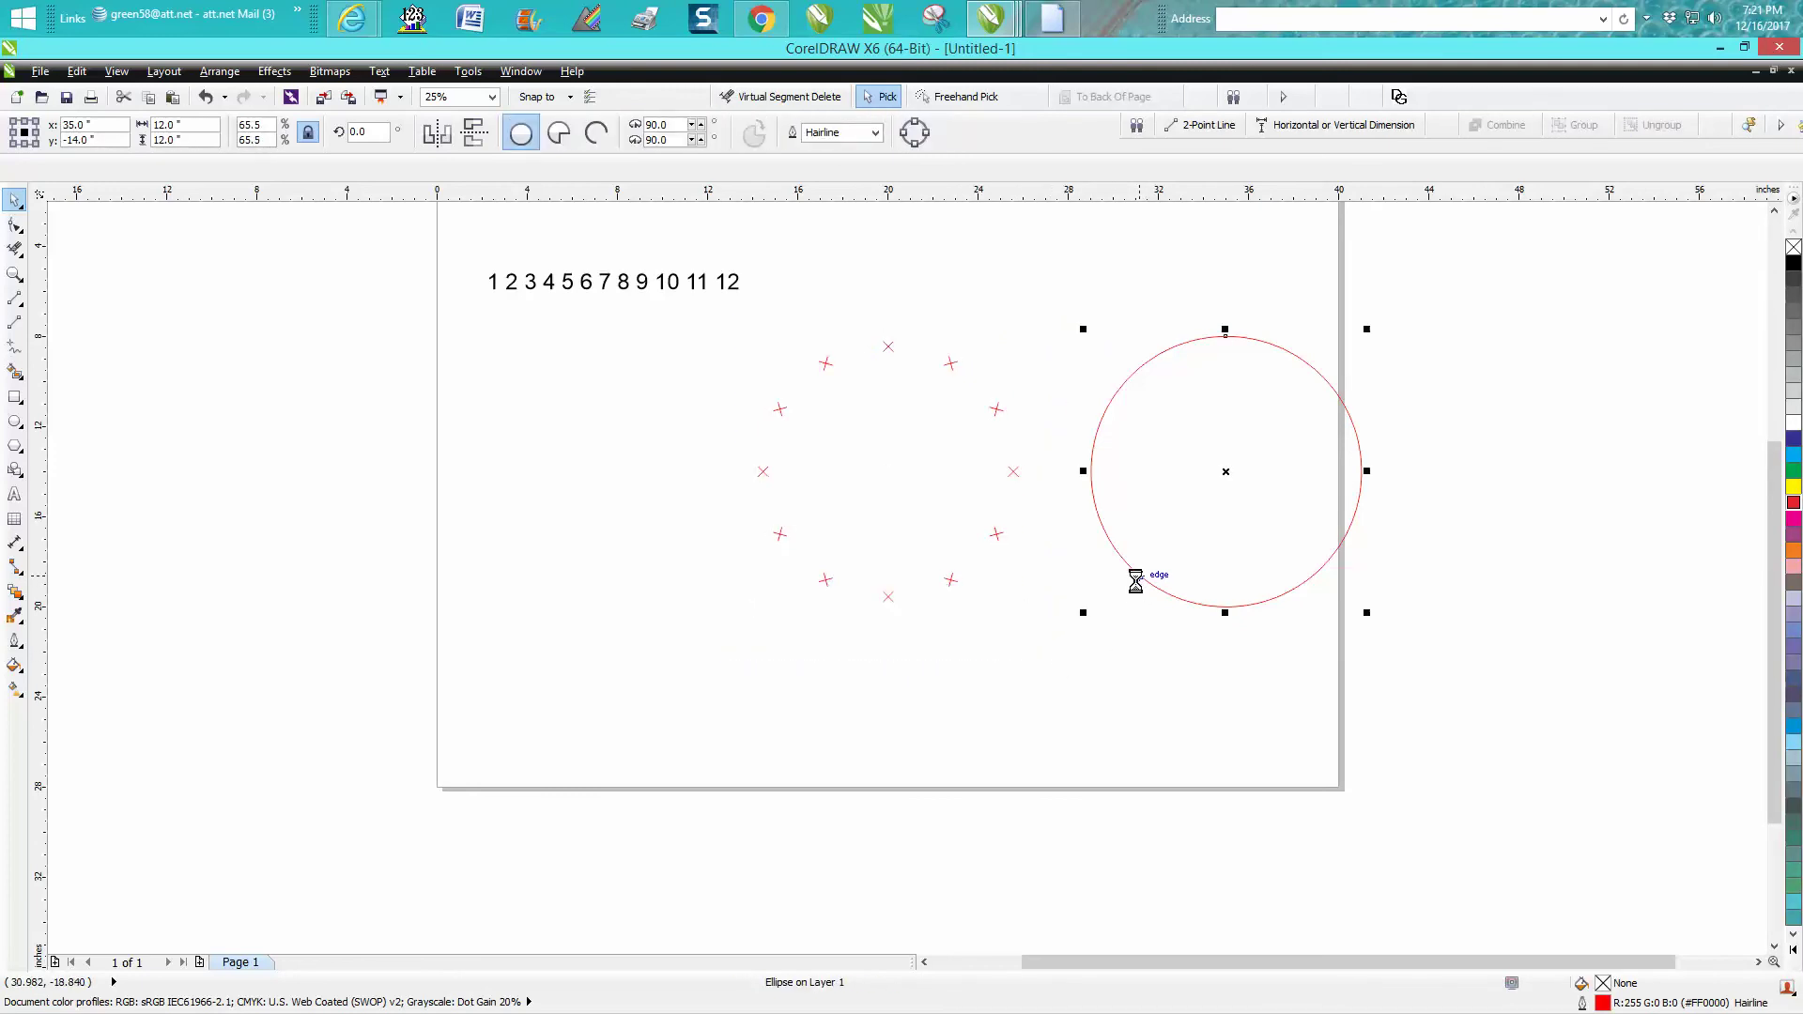
pyautogui.press('Left')
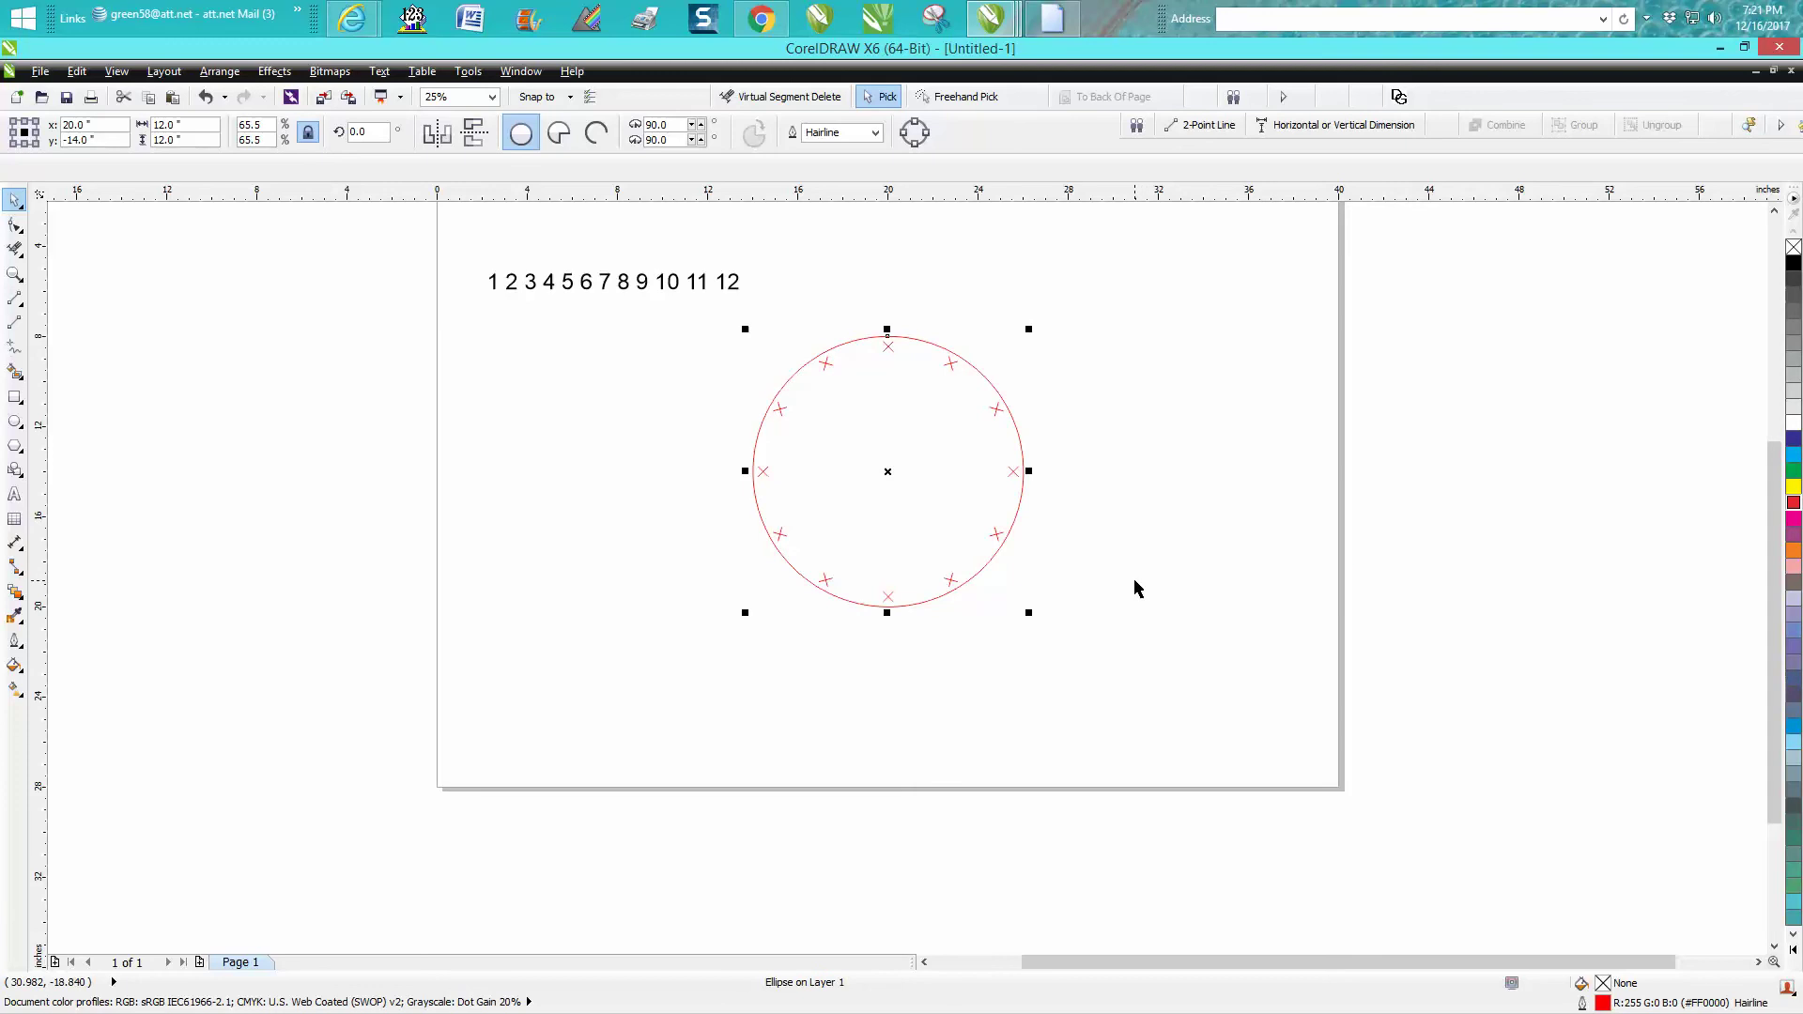
pyautogui.click(14, 273)
pyautogui.moveTo(476, 258); pyautogui.dragTo(1091, 651)
# Step: Drag numerals 12, 11 and 10 onto the top and upper-left X marks
pyautogui.click(15, 200)
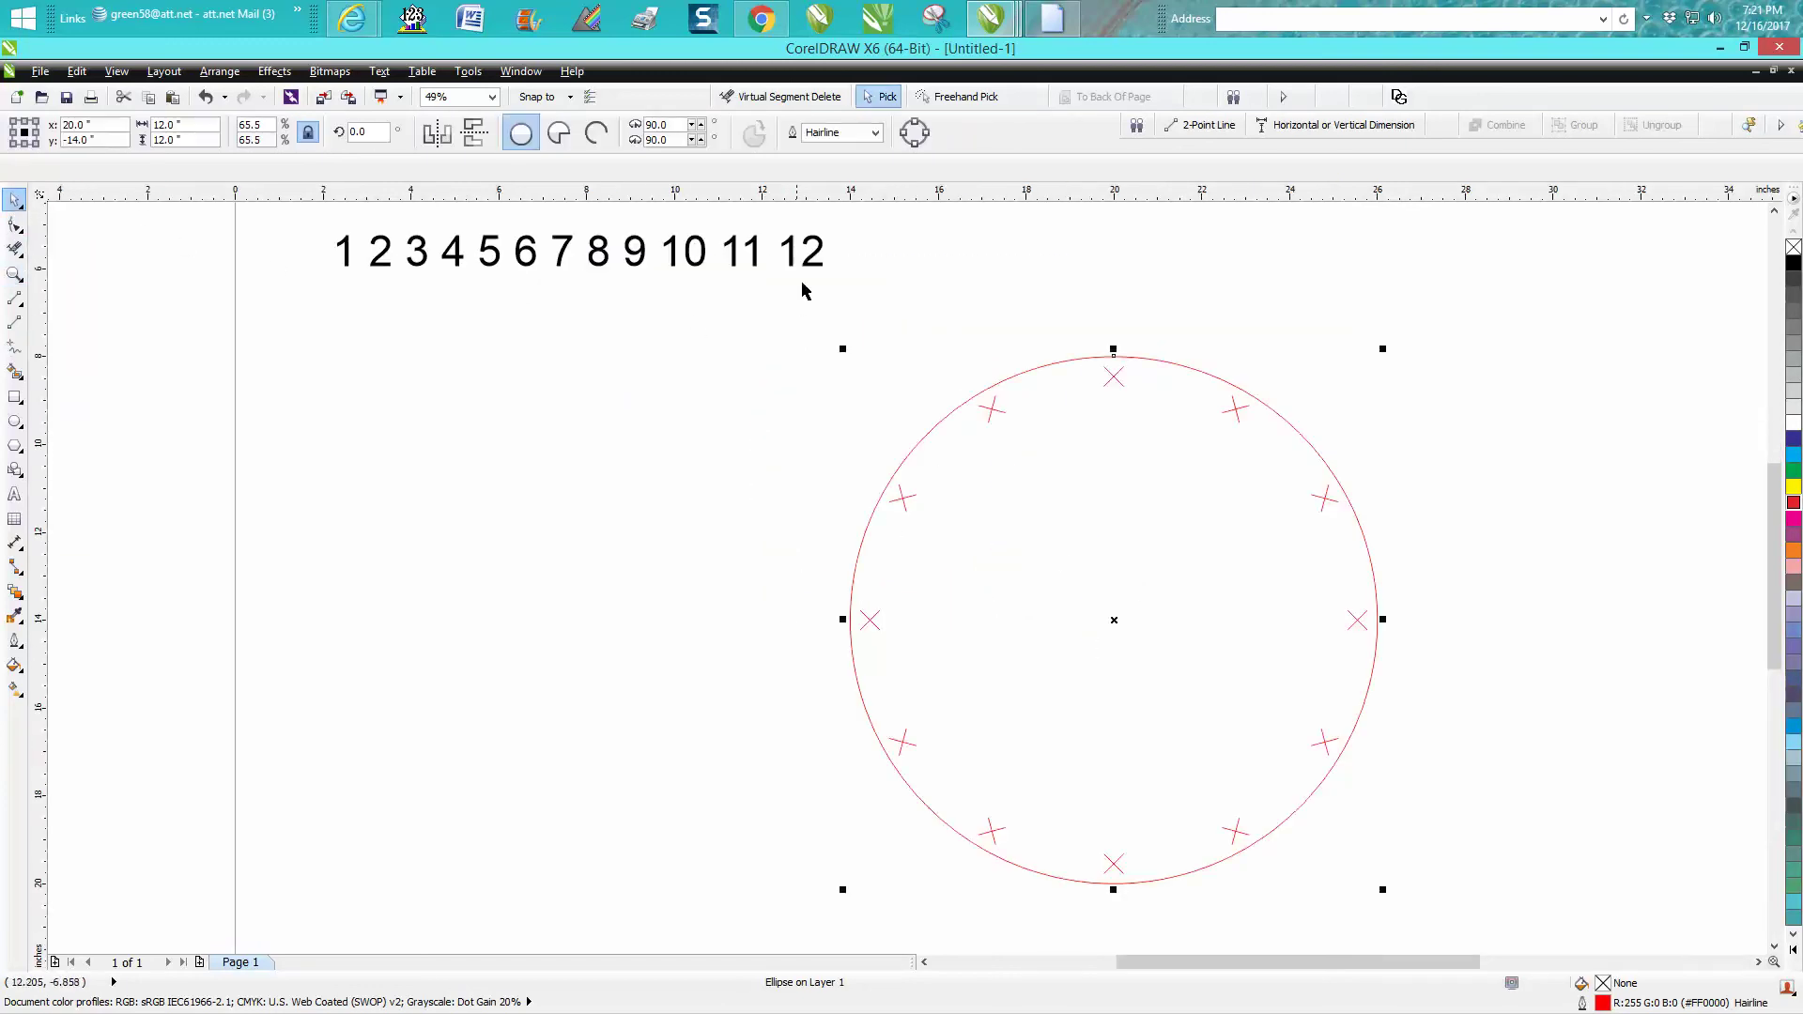
pyautogui.click(804, 251)
pyautogui.moveTo(805, 252); pyautogui.dragTo(1114, 376)
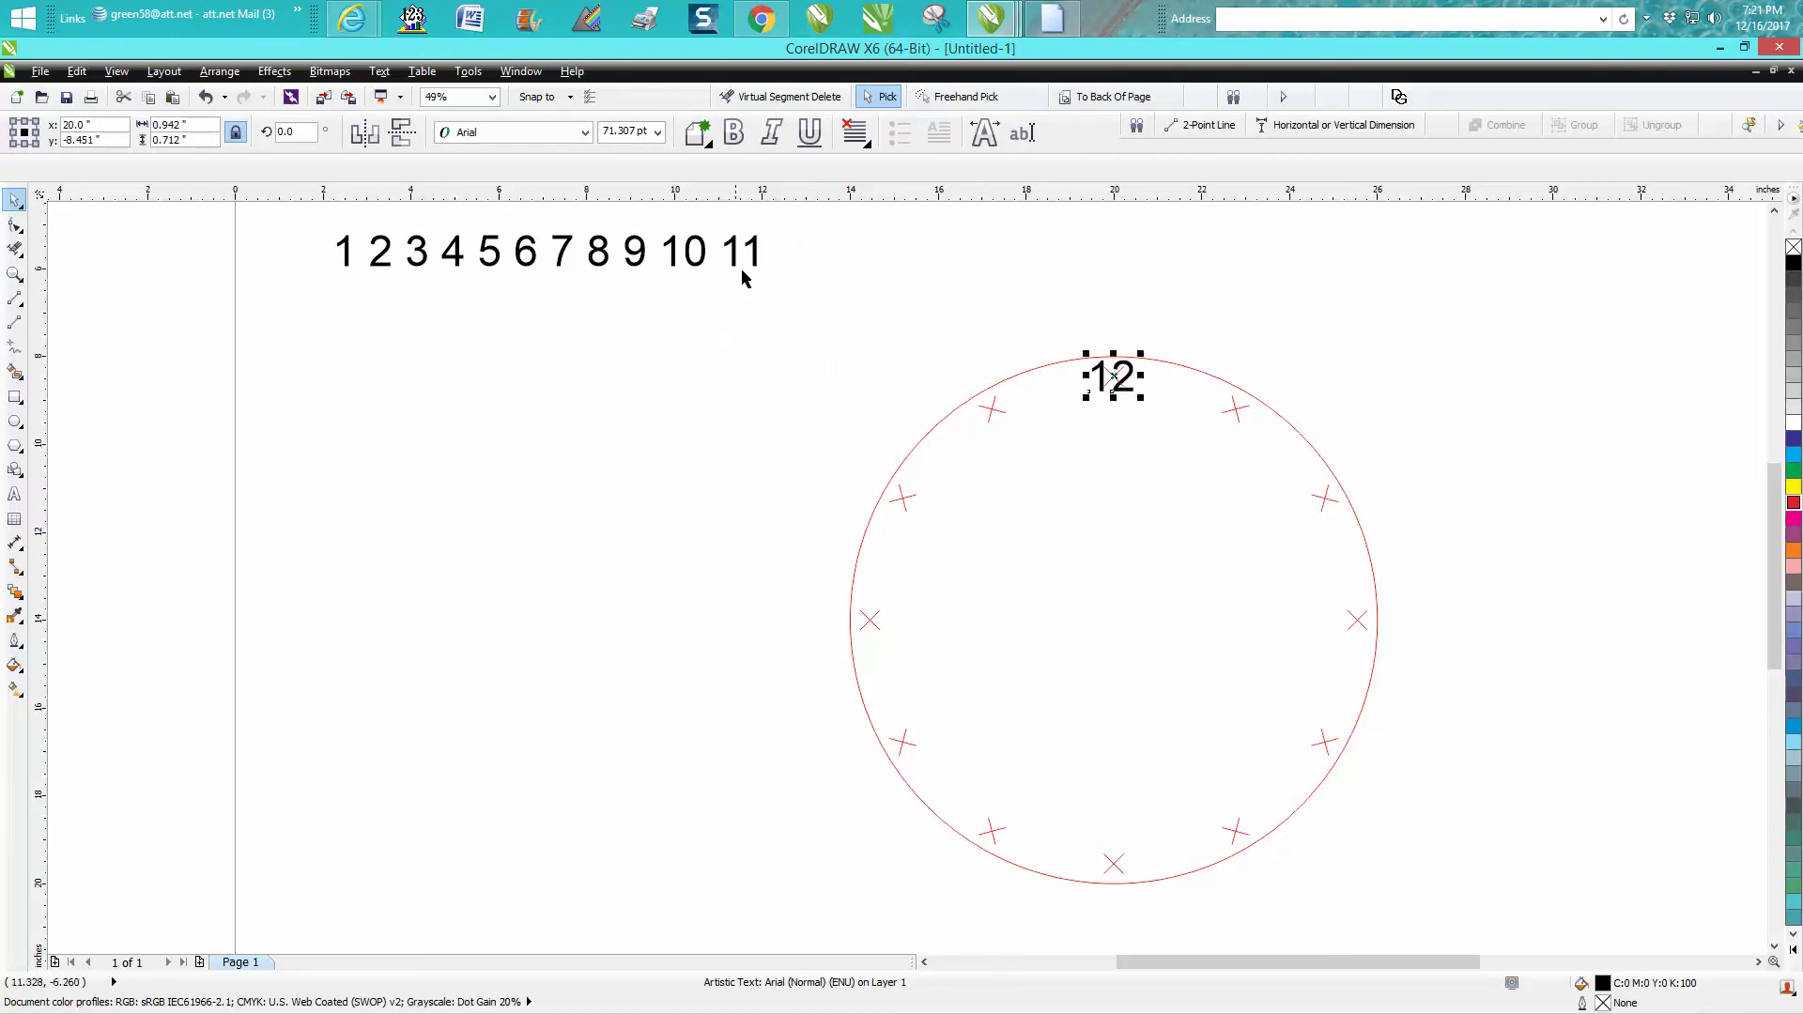
pyautogui.moveTo(755, 268); pyautogui.dragTo(992, 408)
pyautogui.click(693, 250)
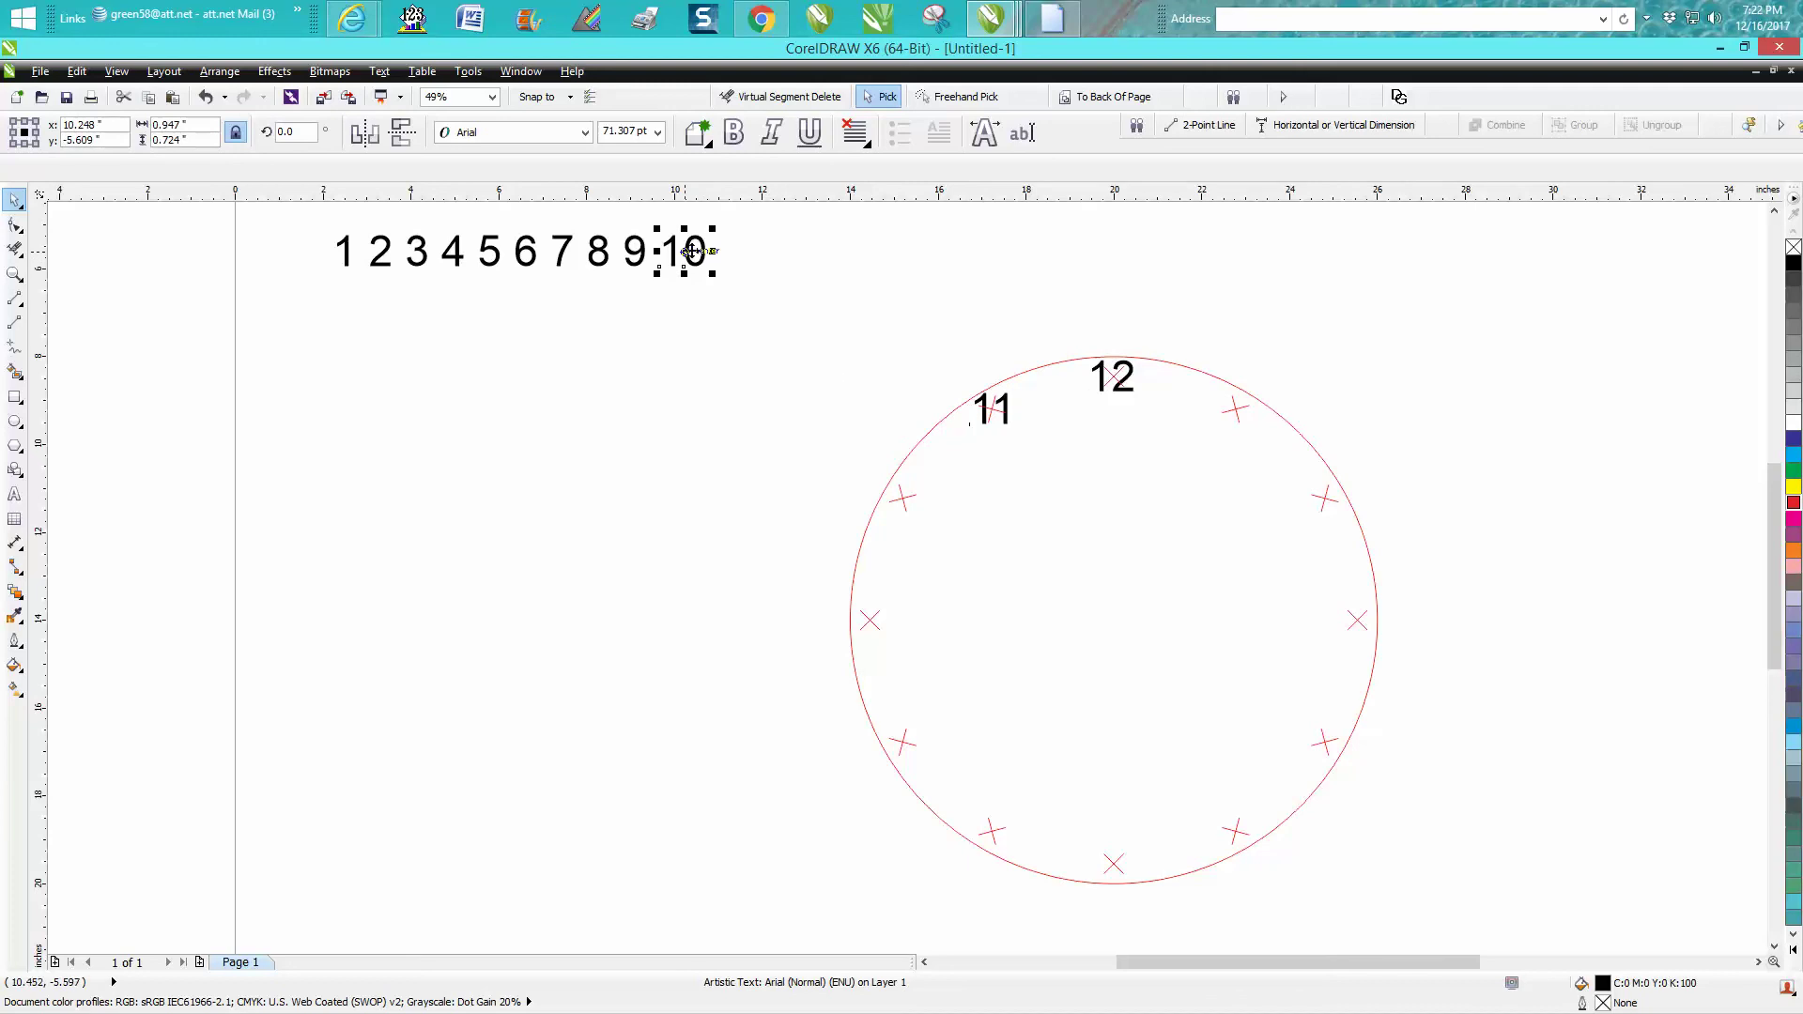
pyautogui.moveTo(805, 411); pyautogui.dragTo(902, 497)
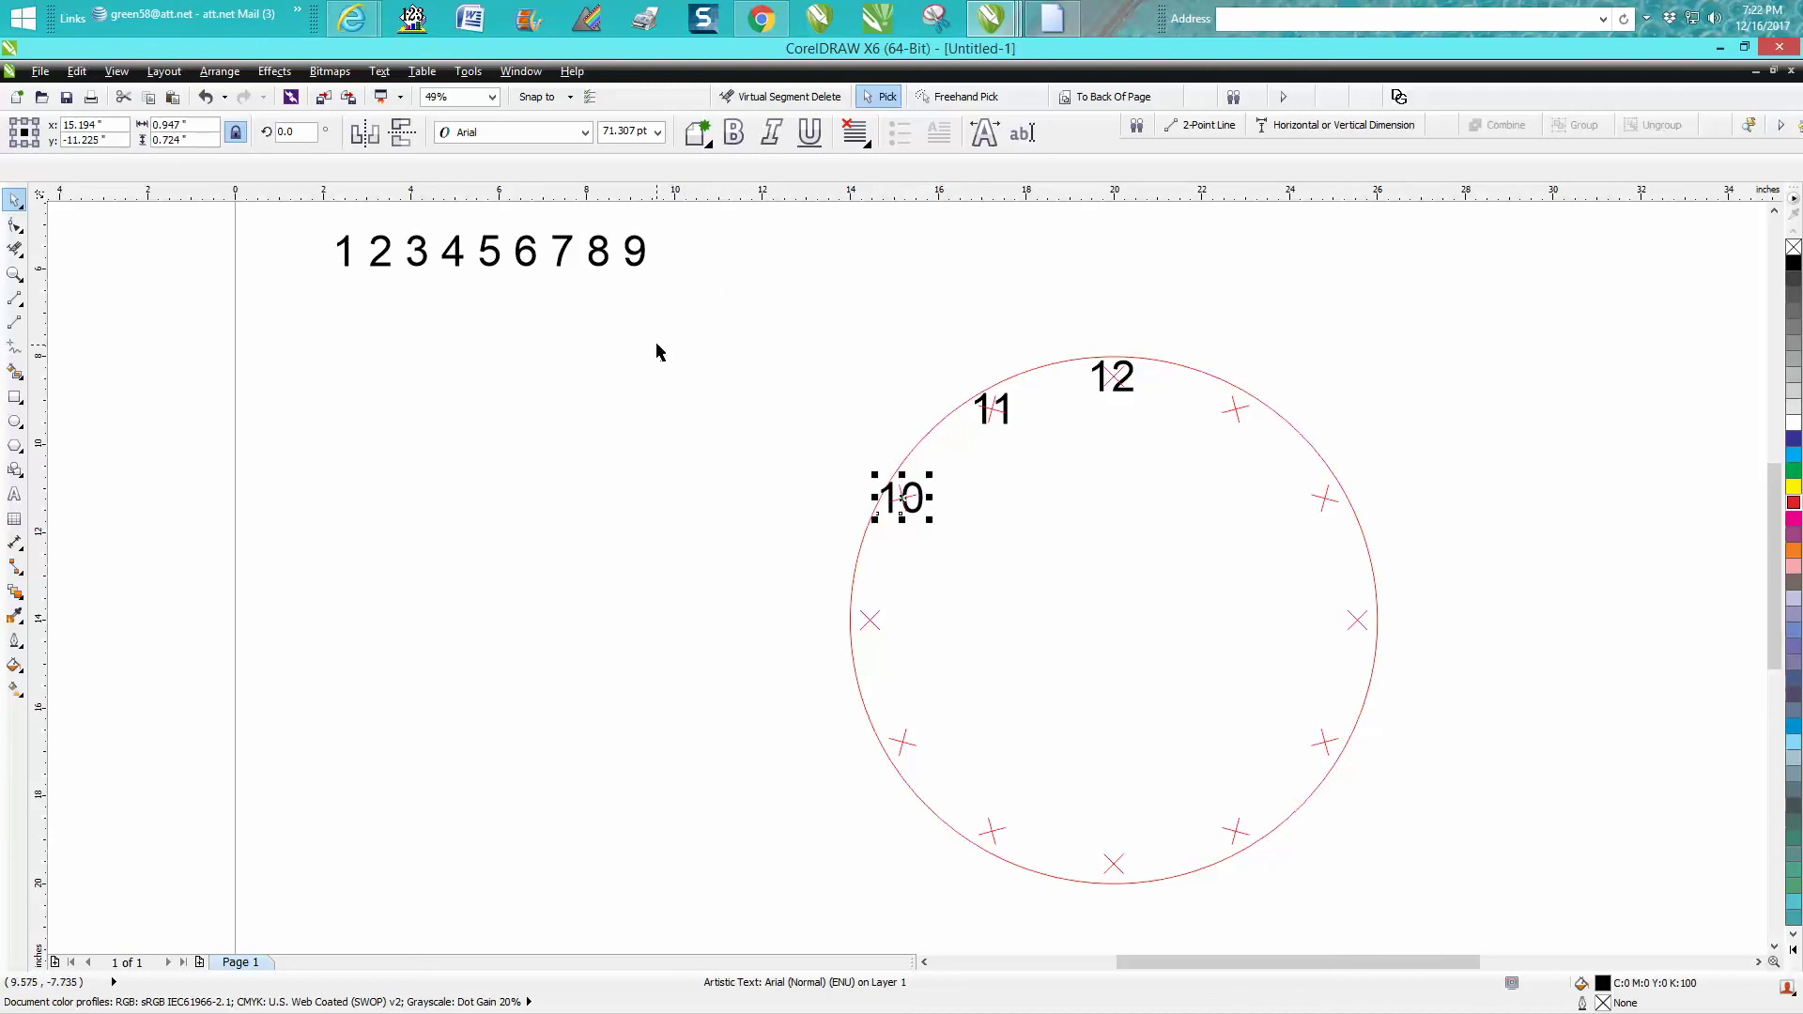
# Step: Undo placing the 10, 11 and 12 on the circle
pyautogui.click(207, 95)
pyautogui.click(207, 95)
pyautogui.click(207, 95)
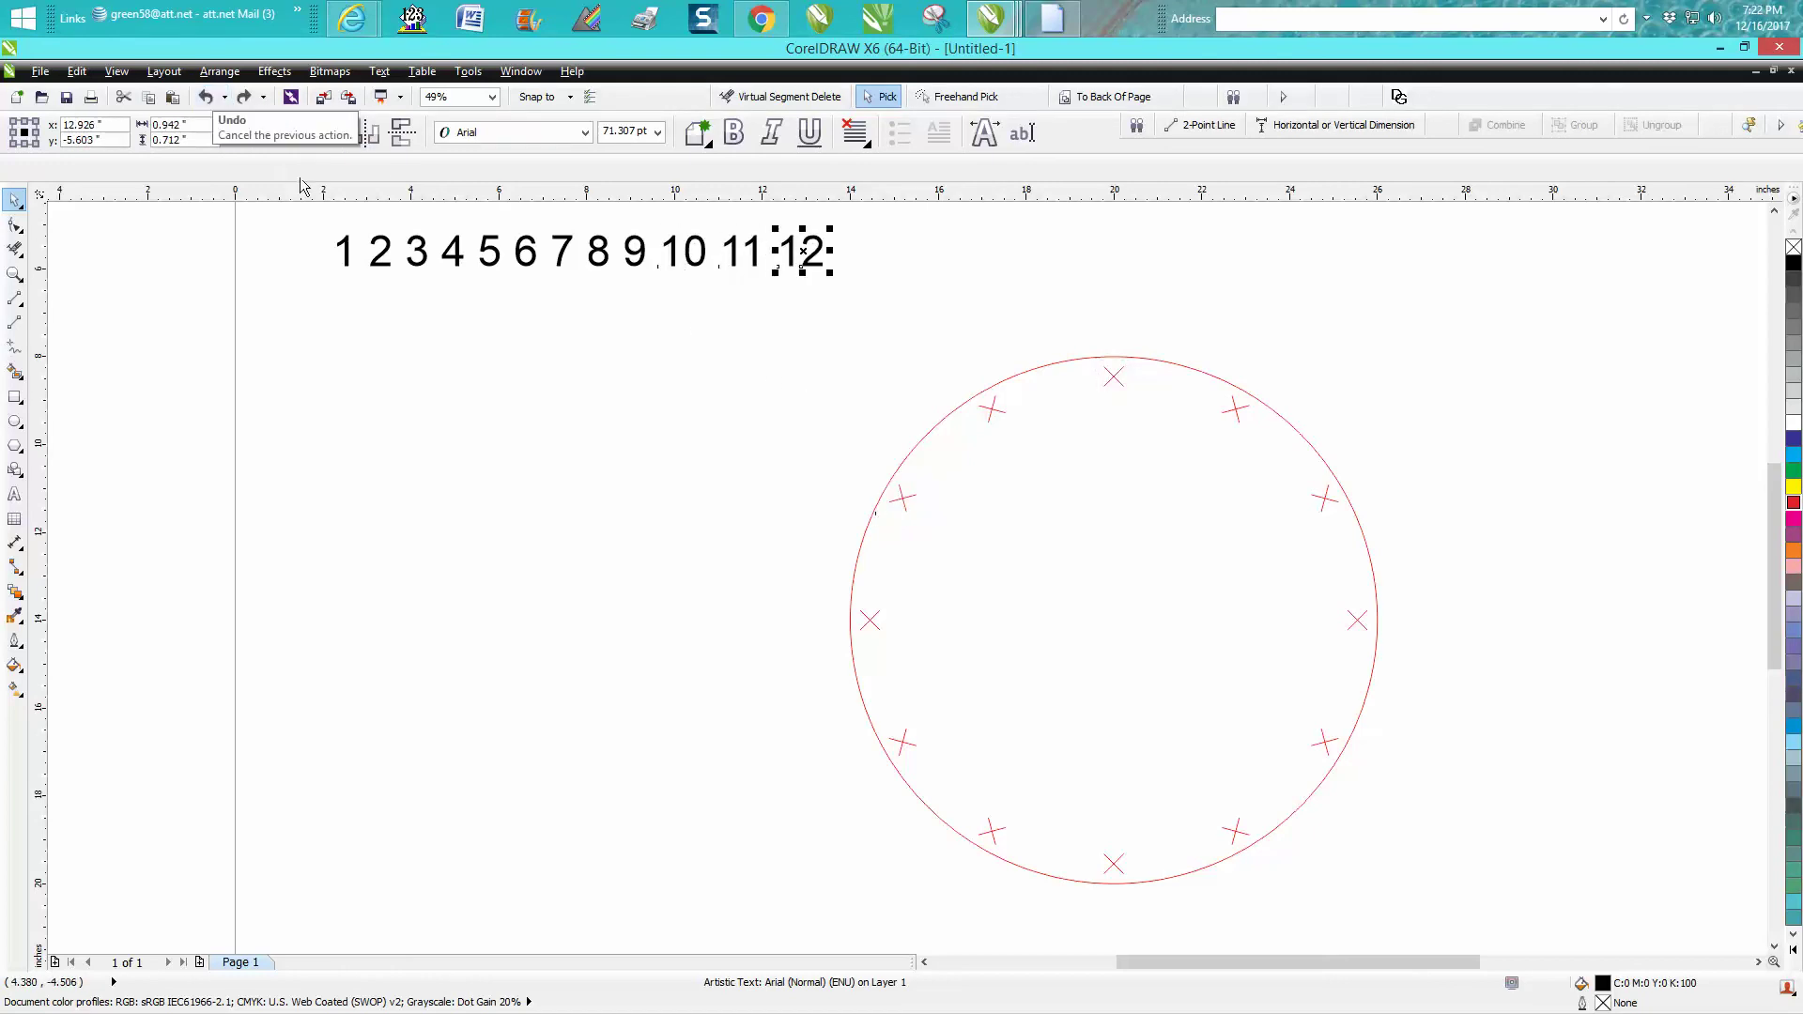
# Step: Scale all twelve numerals down together, then select the 12
pyautogui.moveTo(319, 225); pyautogui.dragTo(871, 340)
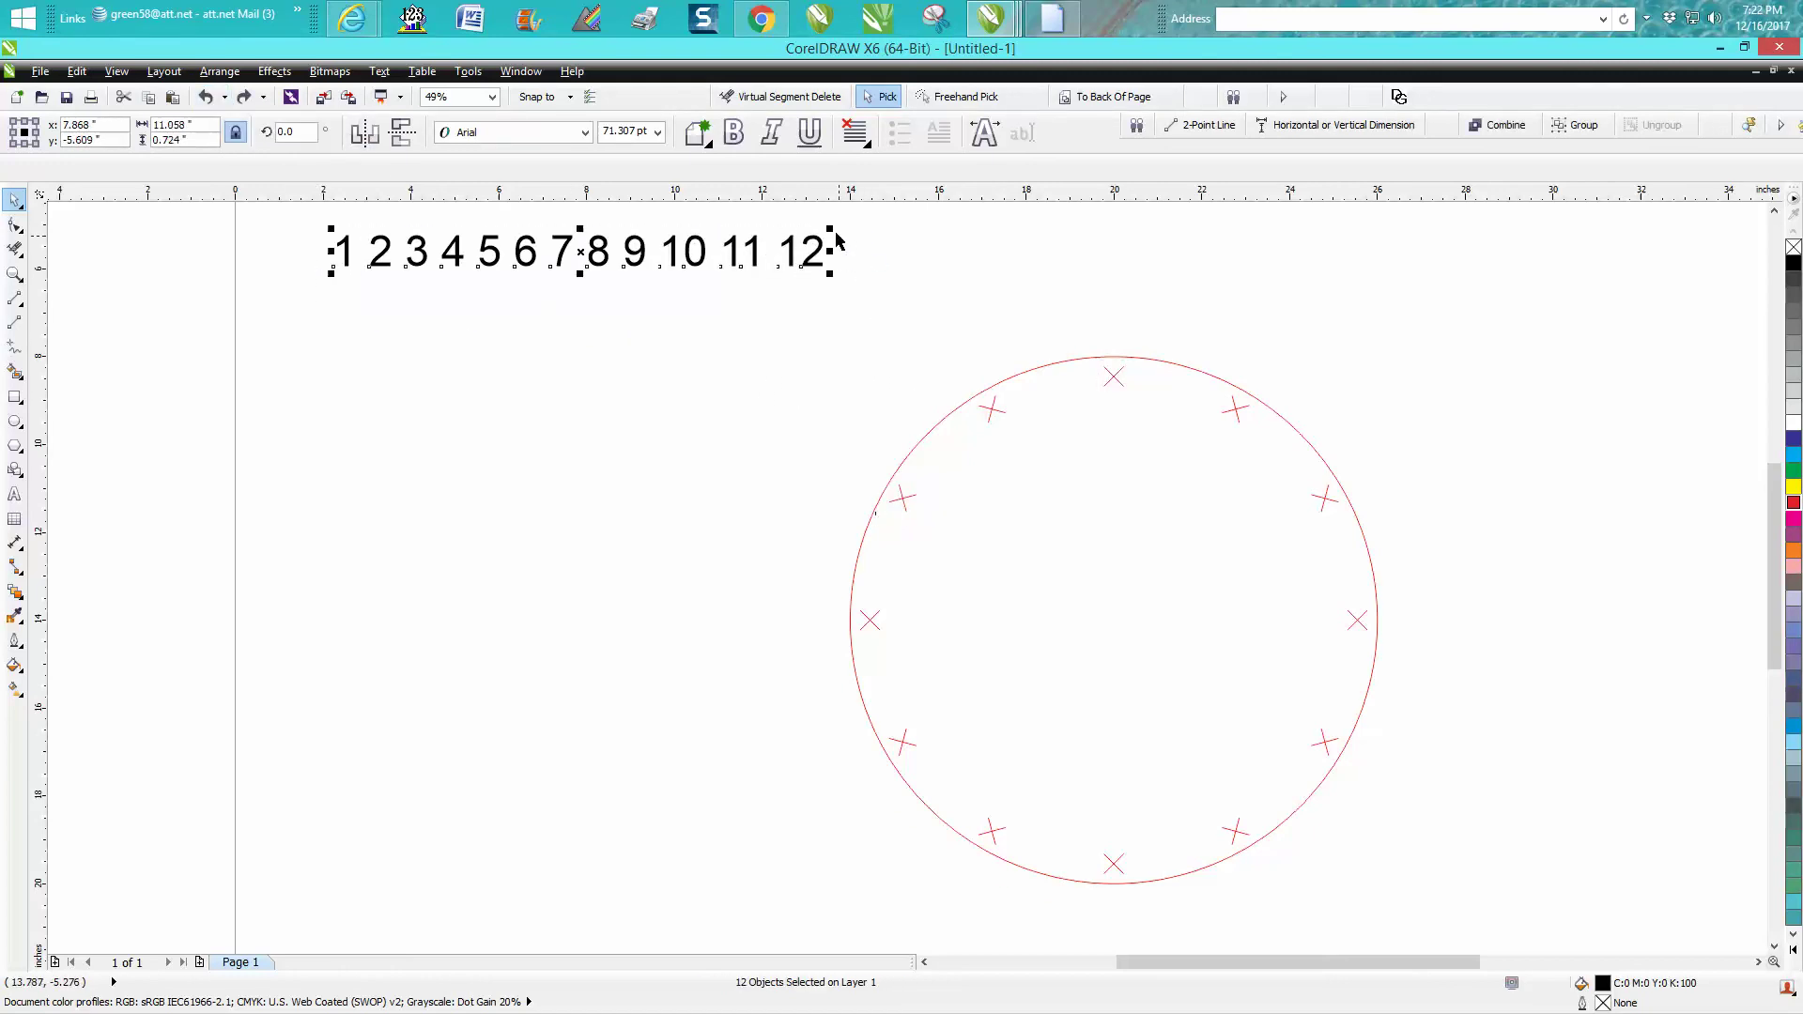
pyautogui.moveTo(830, 231); pyautogui.dragTo(1113, 376)
pyautogui.click(608, 290)
pyautogui.click(612, 265)
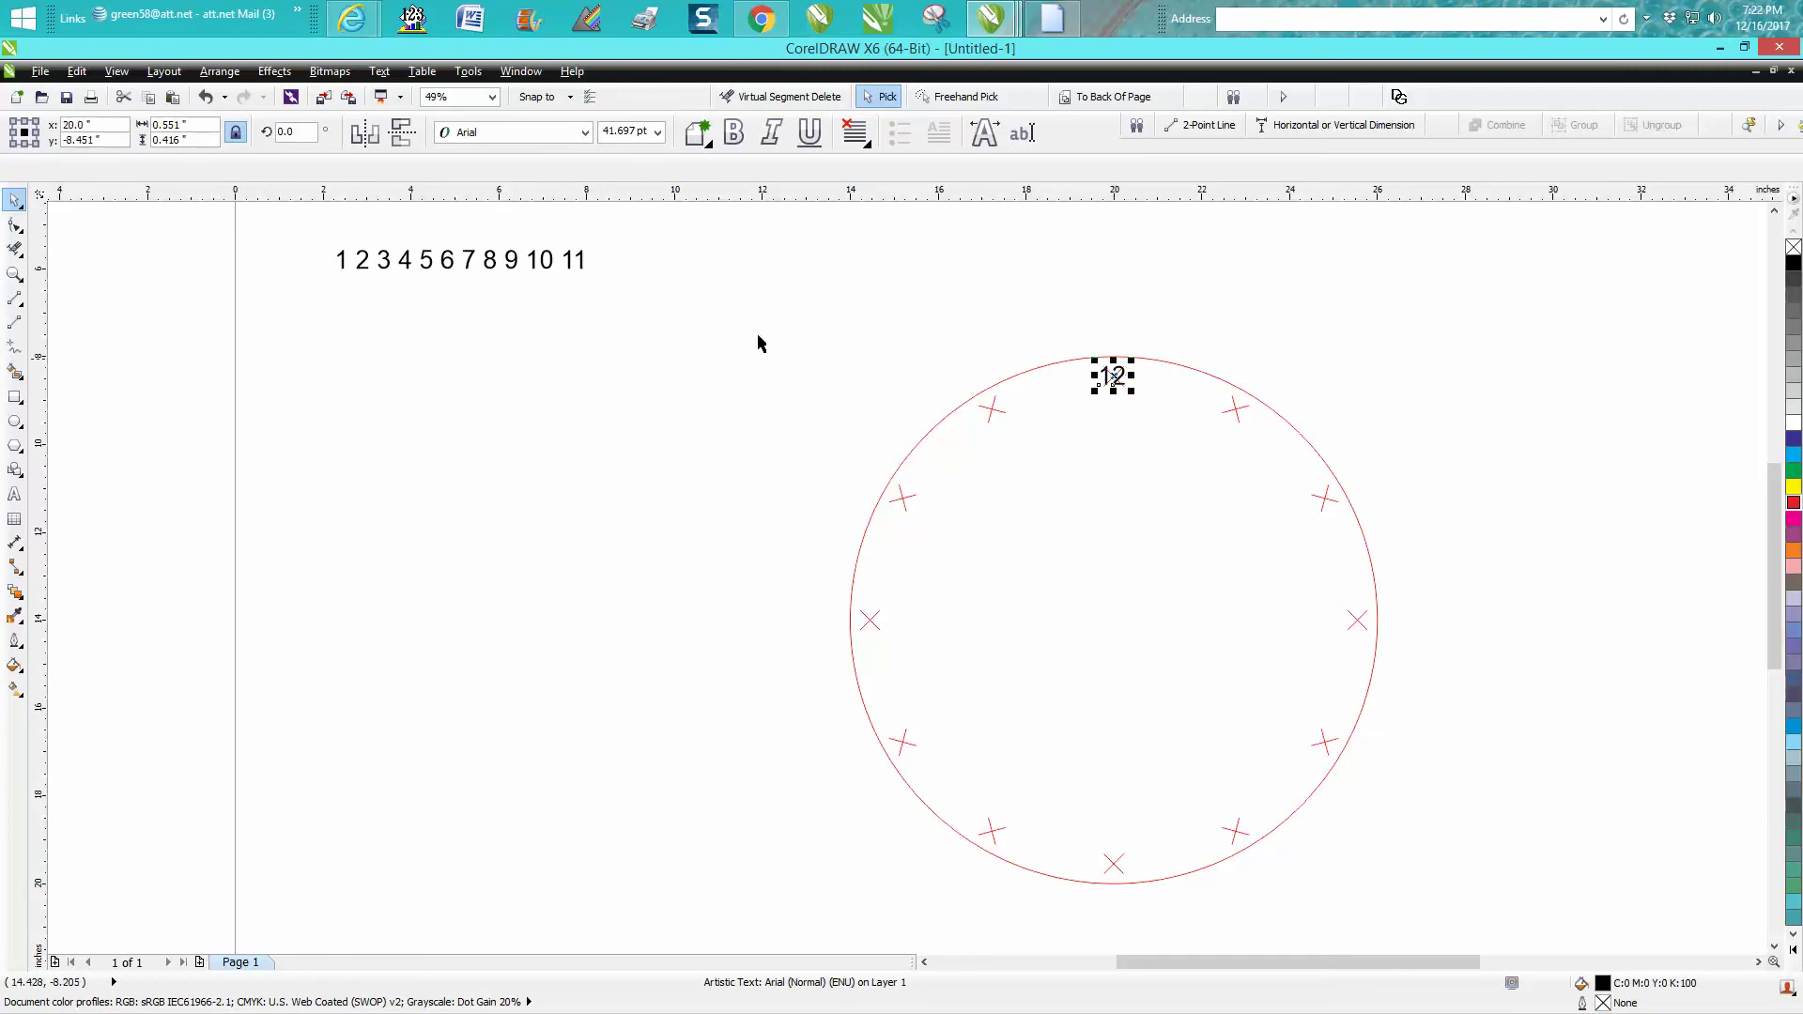
# Step: Move numerals 11, 10, 9 and 8 onto their clock marks
pyautogui.click(577, 259)
pyautogui.moveTo(577, 259); pyautogui.dragTo(991, 408)
pyautogui.click(545, 263)
pyautogui.moveTo(544, 263); pyautogui.dragTo(903, 496)
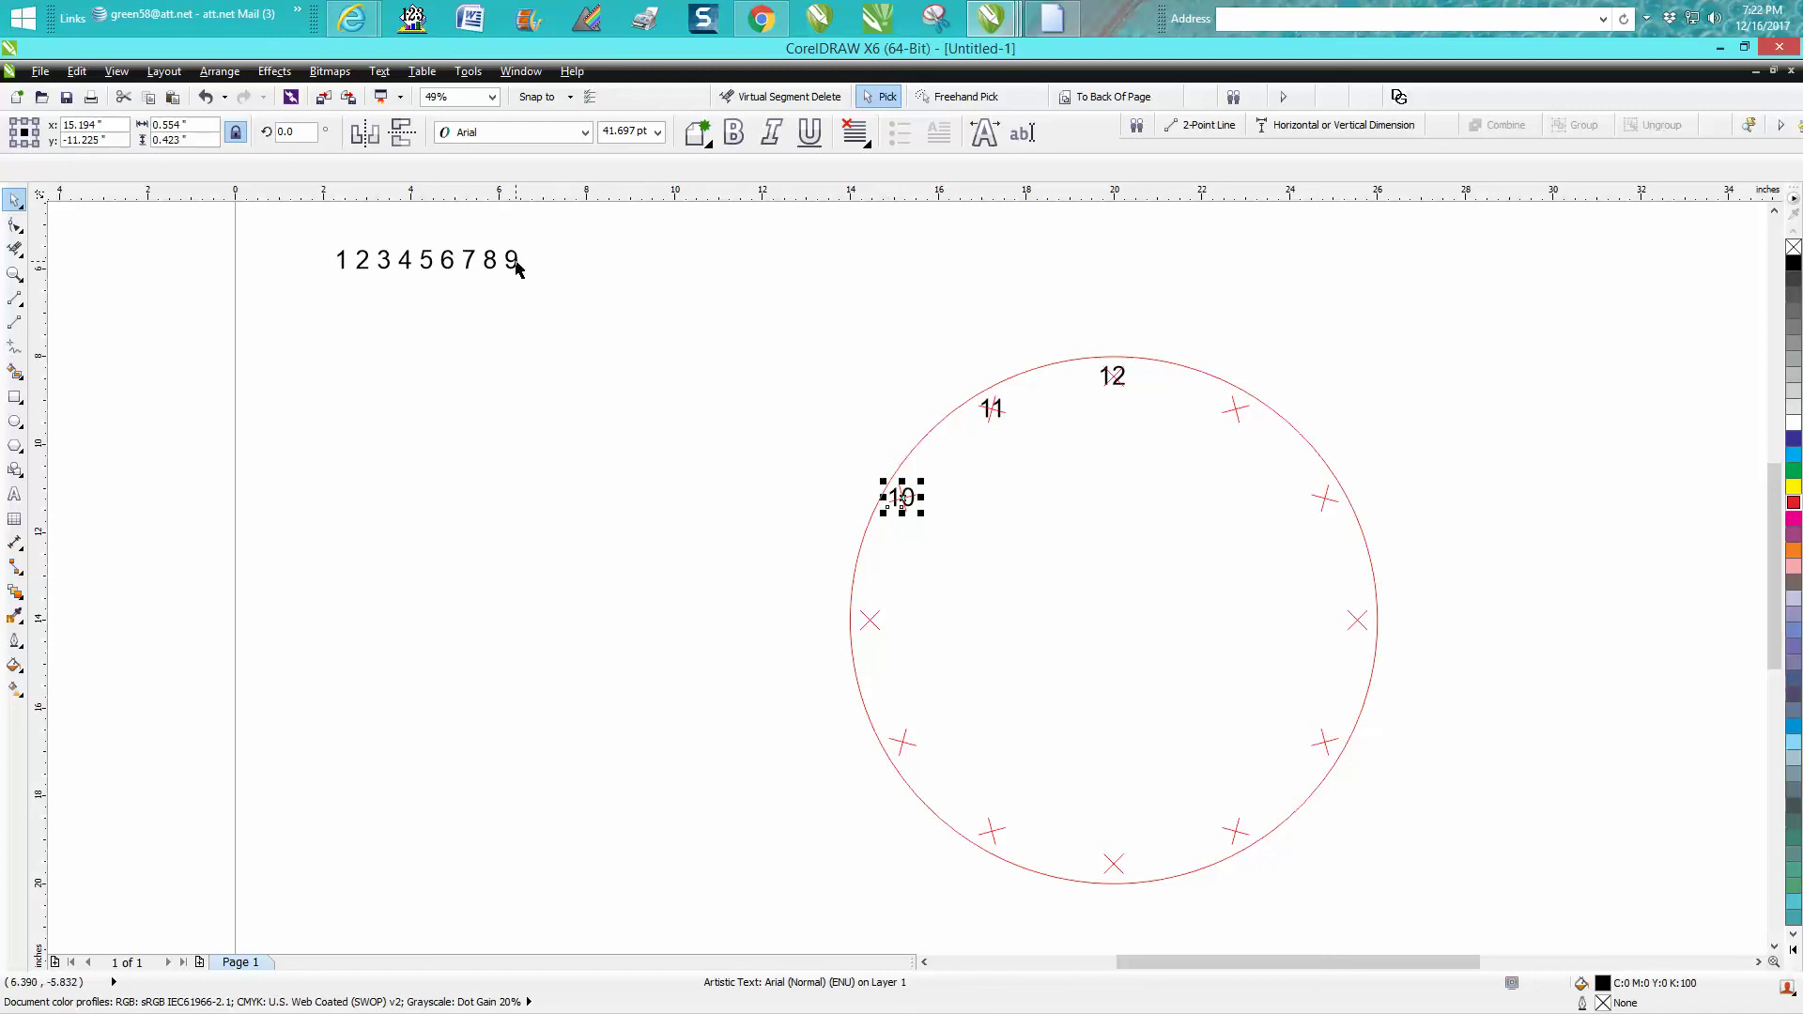
pyautogui.click(517, 270)
pyautogui.moveTo(518, 269); pyautogui.dragTo(874, 624)
pyautogui.click(486, 260)
pyautogui.moveTo(485, 260); pyautogui.dragTo(902, 741)
# Step: Place 7, 6 and 5 on their marks and move numerals 1–4 into the circle's centre
pyautogui.moveTo(481, 270); pyautogui.dragTo(993, 840)
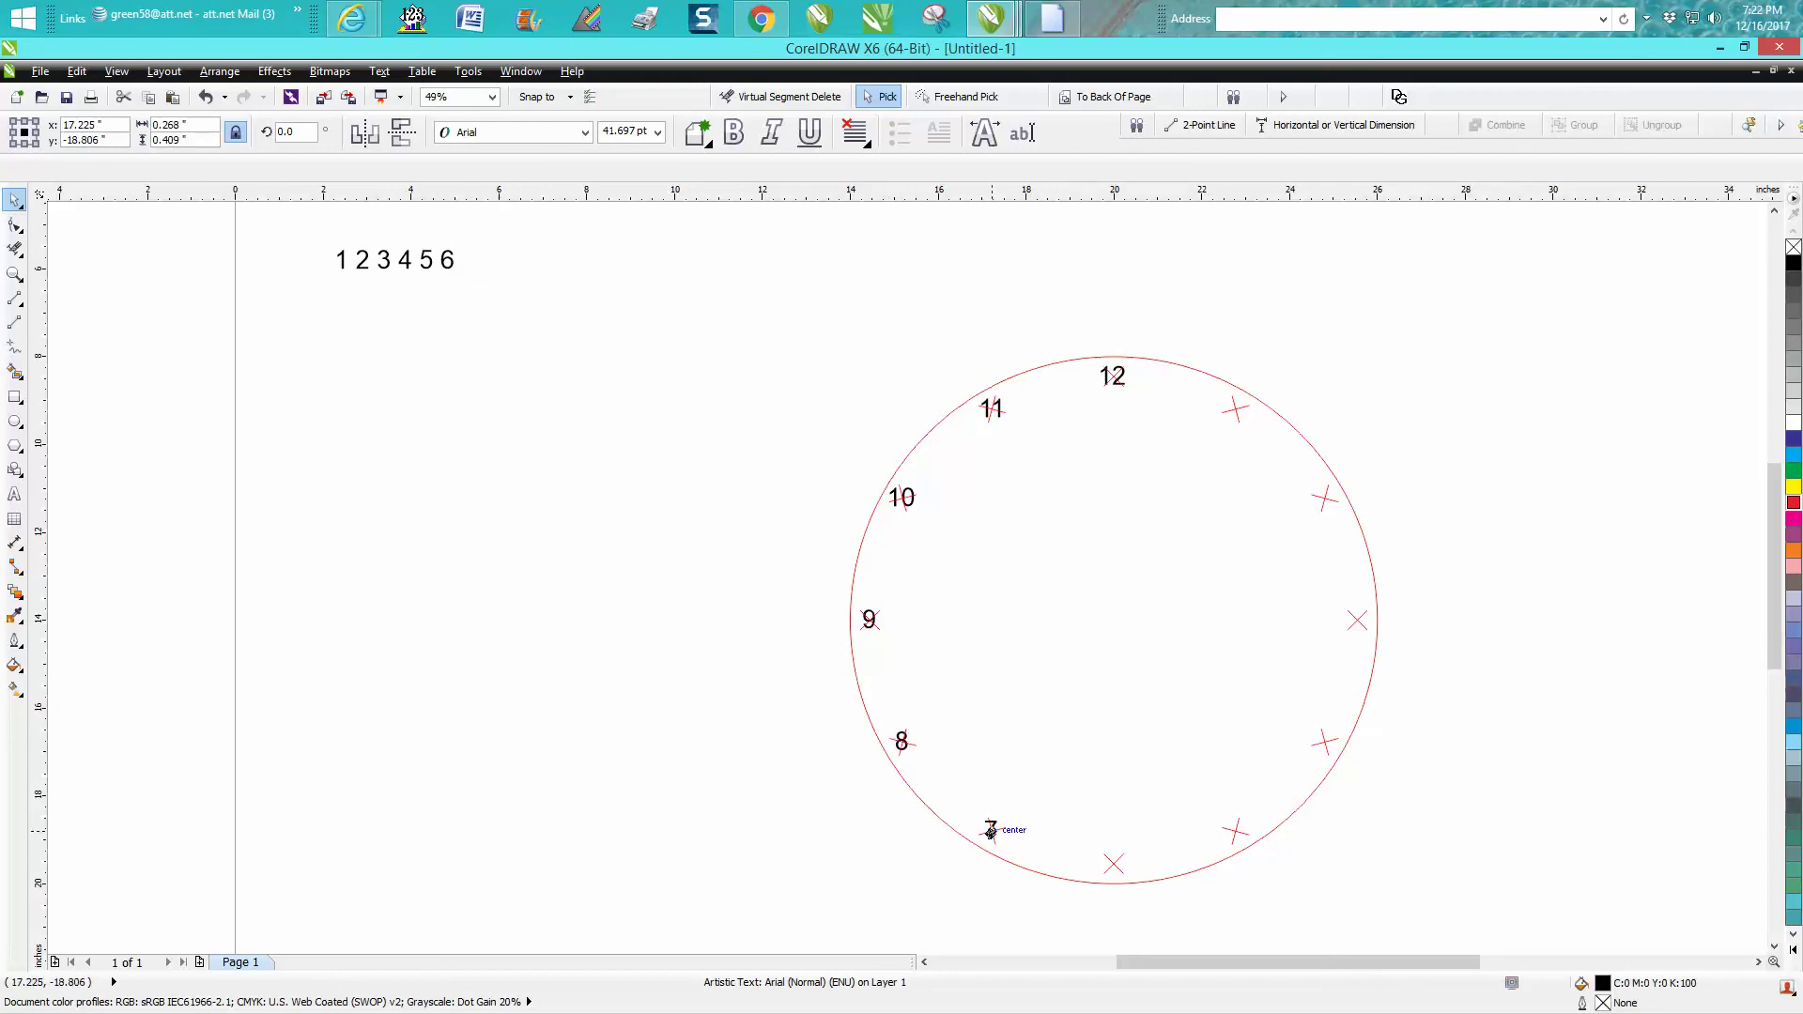
pyautogui.click(447, 261)
pyautogui.moveTo(447, 260); pyautogui.dragTo(1113, 863)
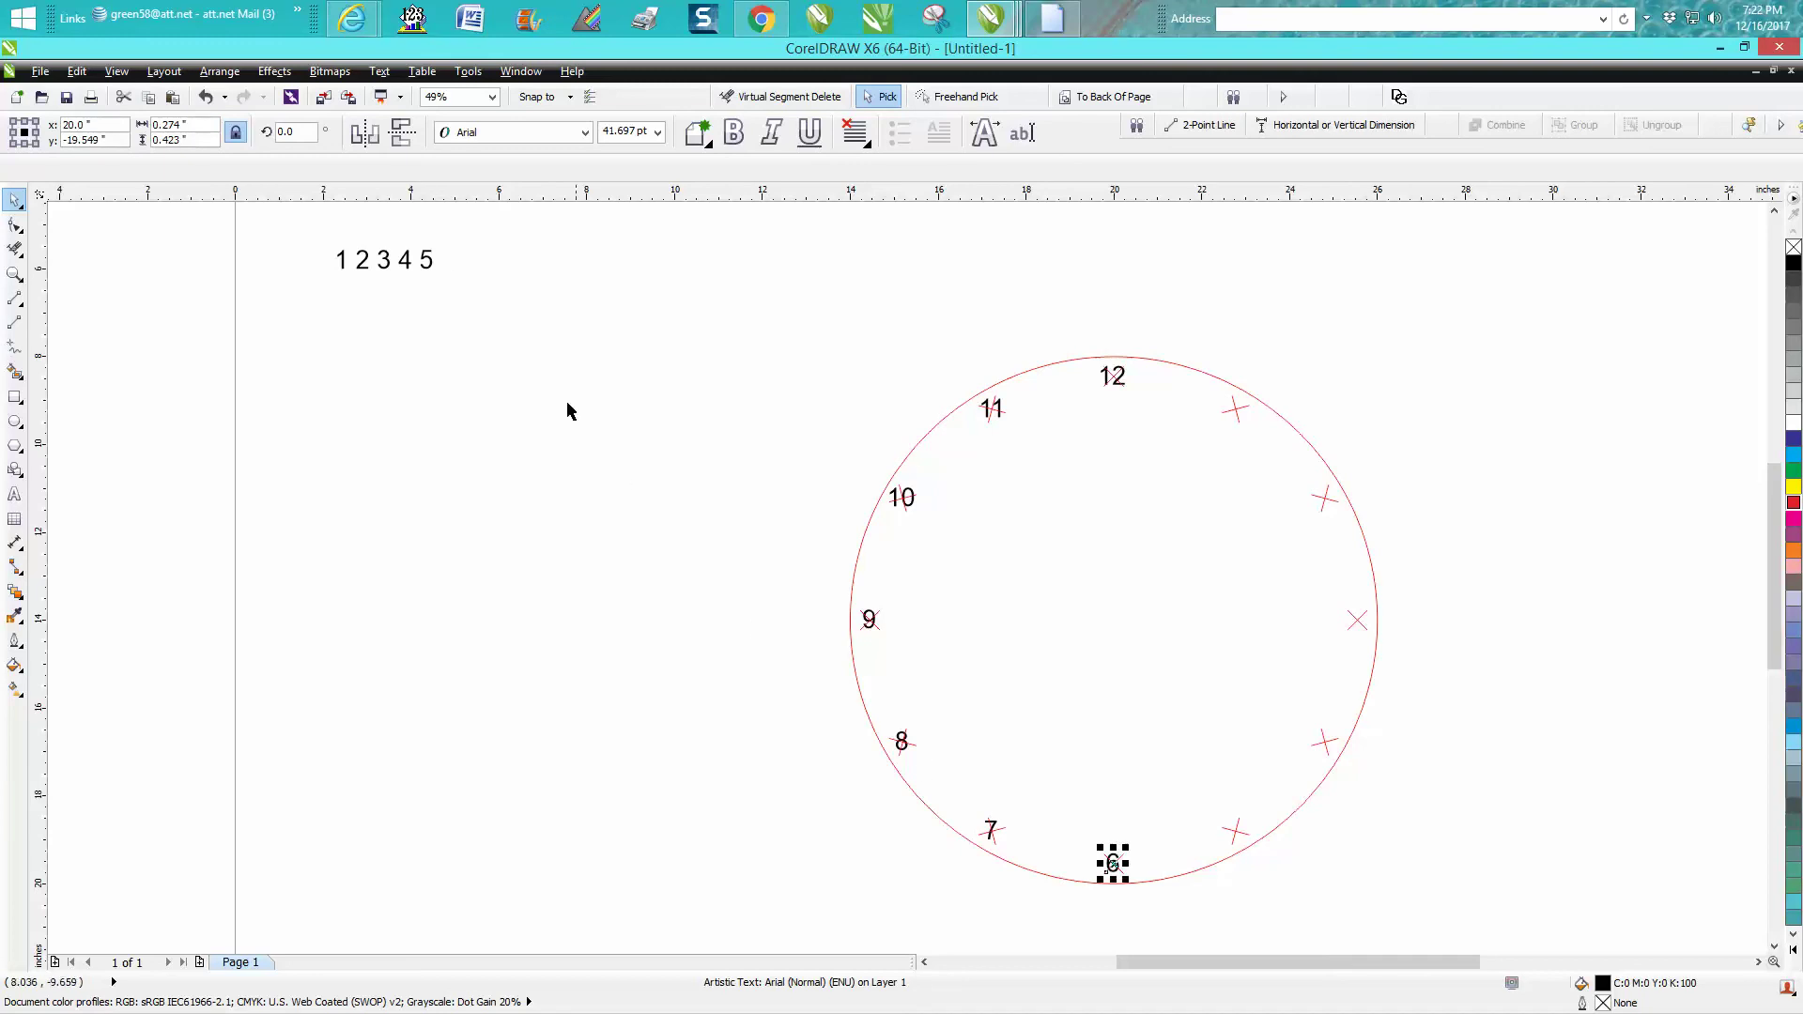
pyautogui.moveTo(433, 272); pyautogui.dragTo(1235, 834)
pyautogui.moveTo(312, 230); pyautogui.dragTo(493, 319)
pyautogui.moveTo(380, 260); pyautogui.dragTo(1325, 742)
# Step: Drag the 3 and 1 numerals onto their 3 o'clock and 1 o'clock marks
pyautogui.click(1152, 455)
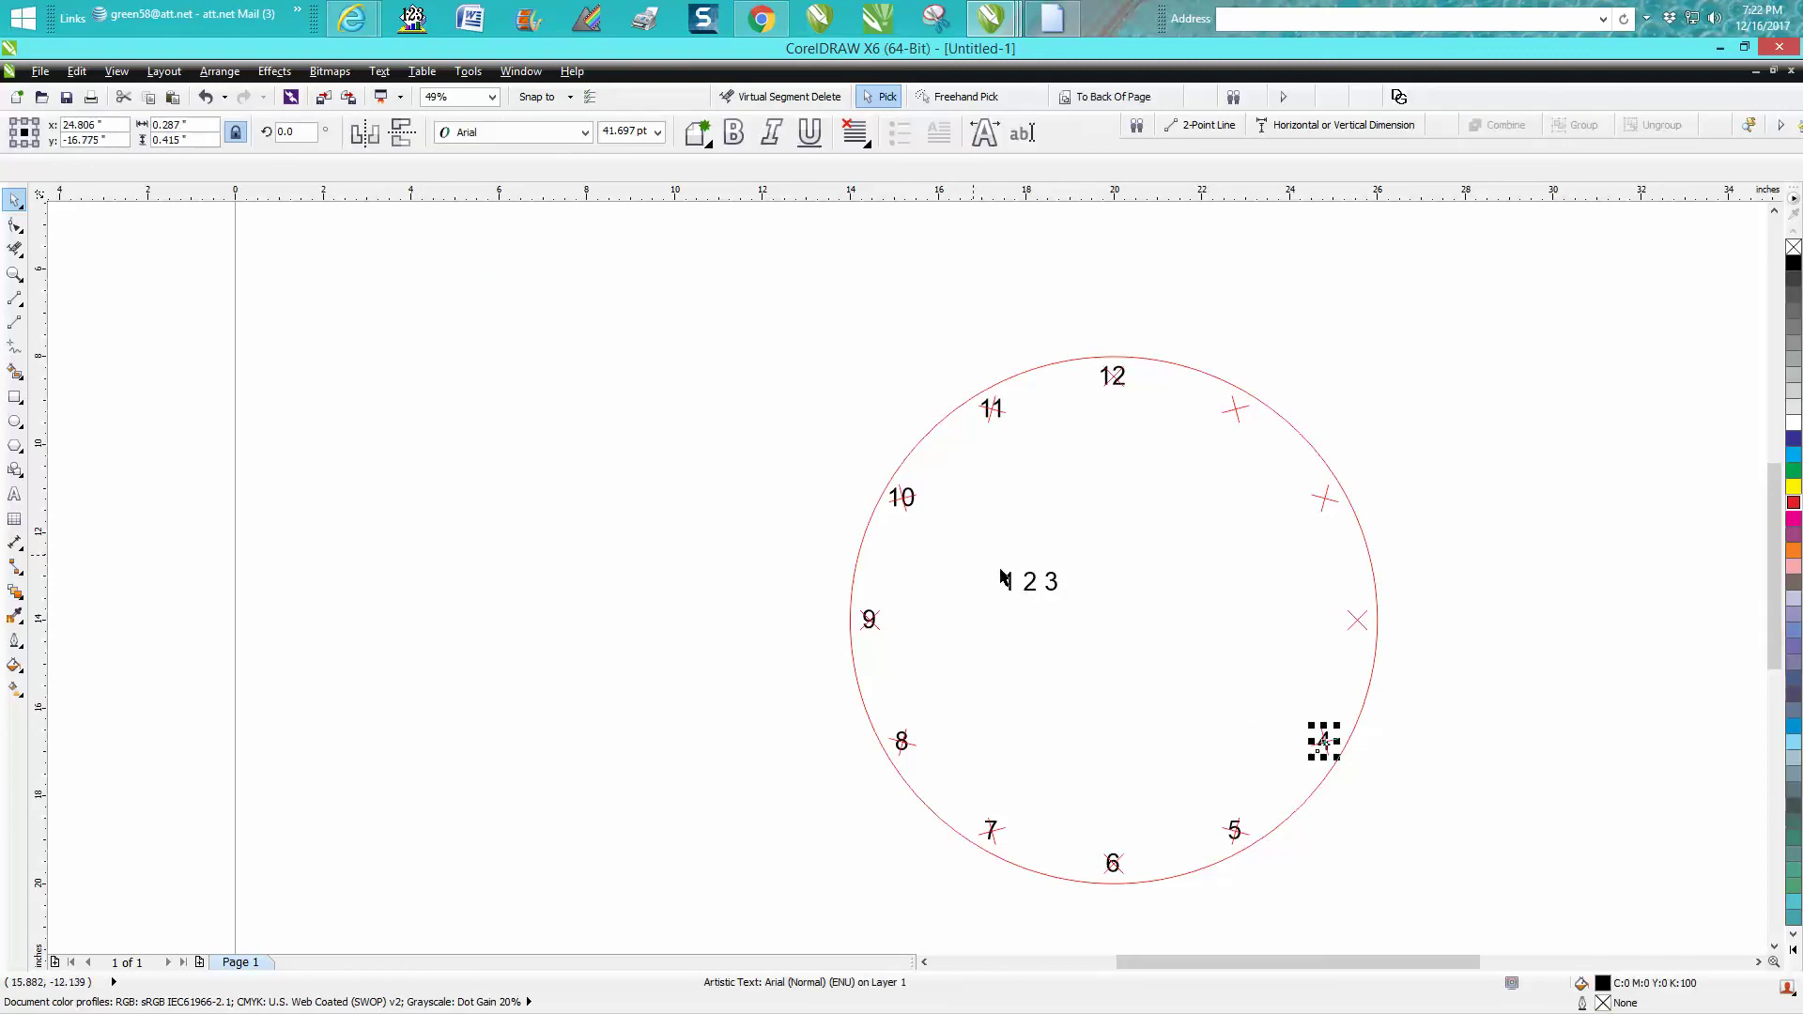
pyautogui.doubleClick(1052, 583)
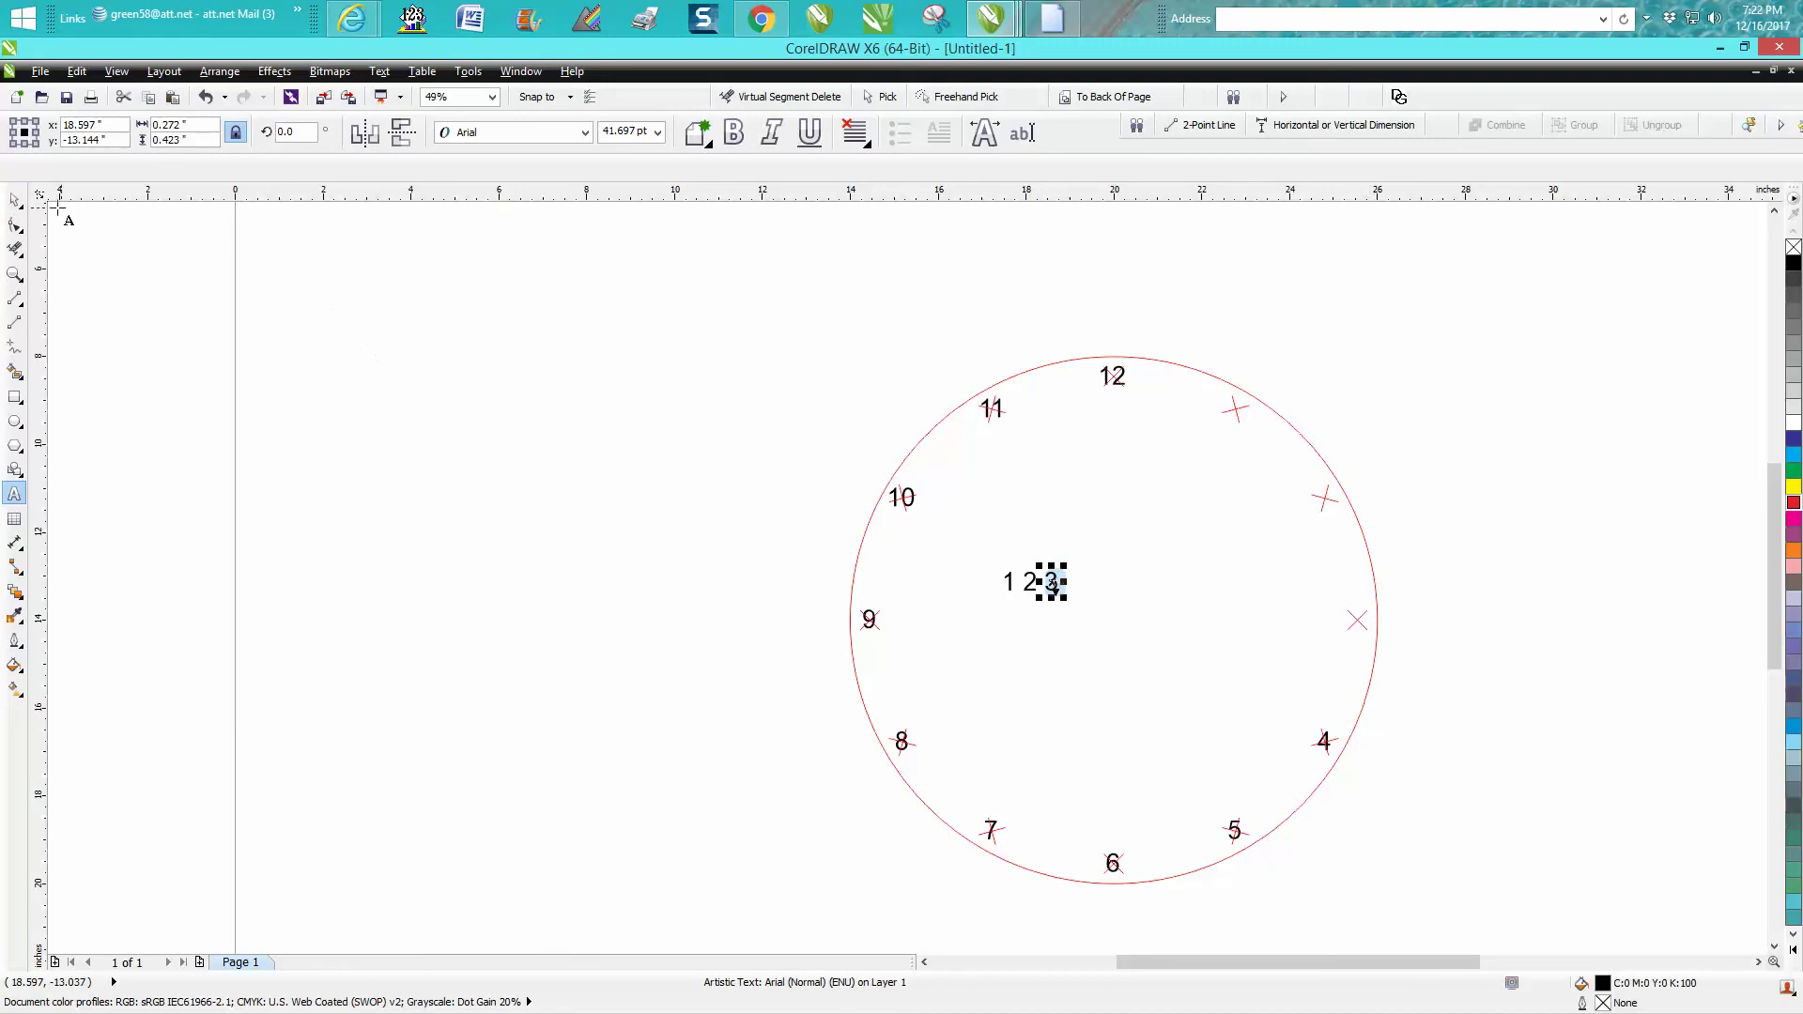
pyautogui.click(14, 200)
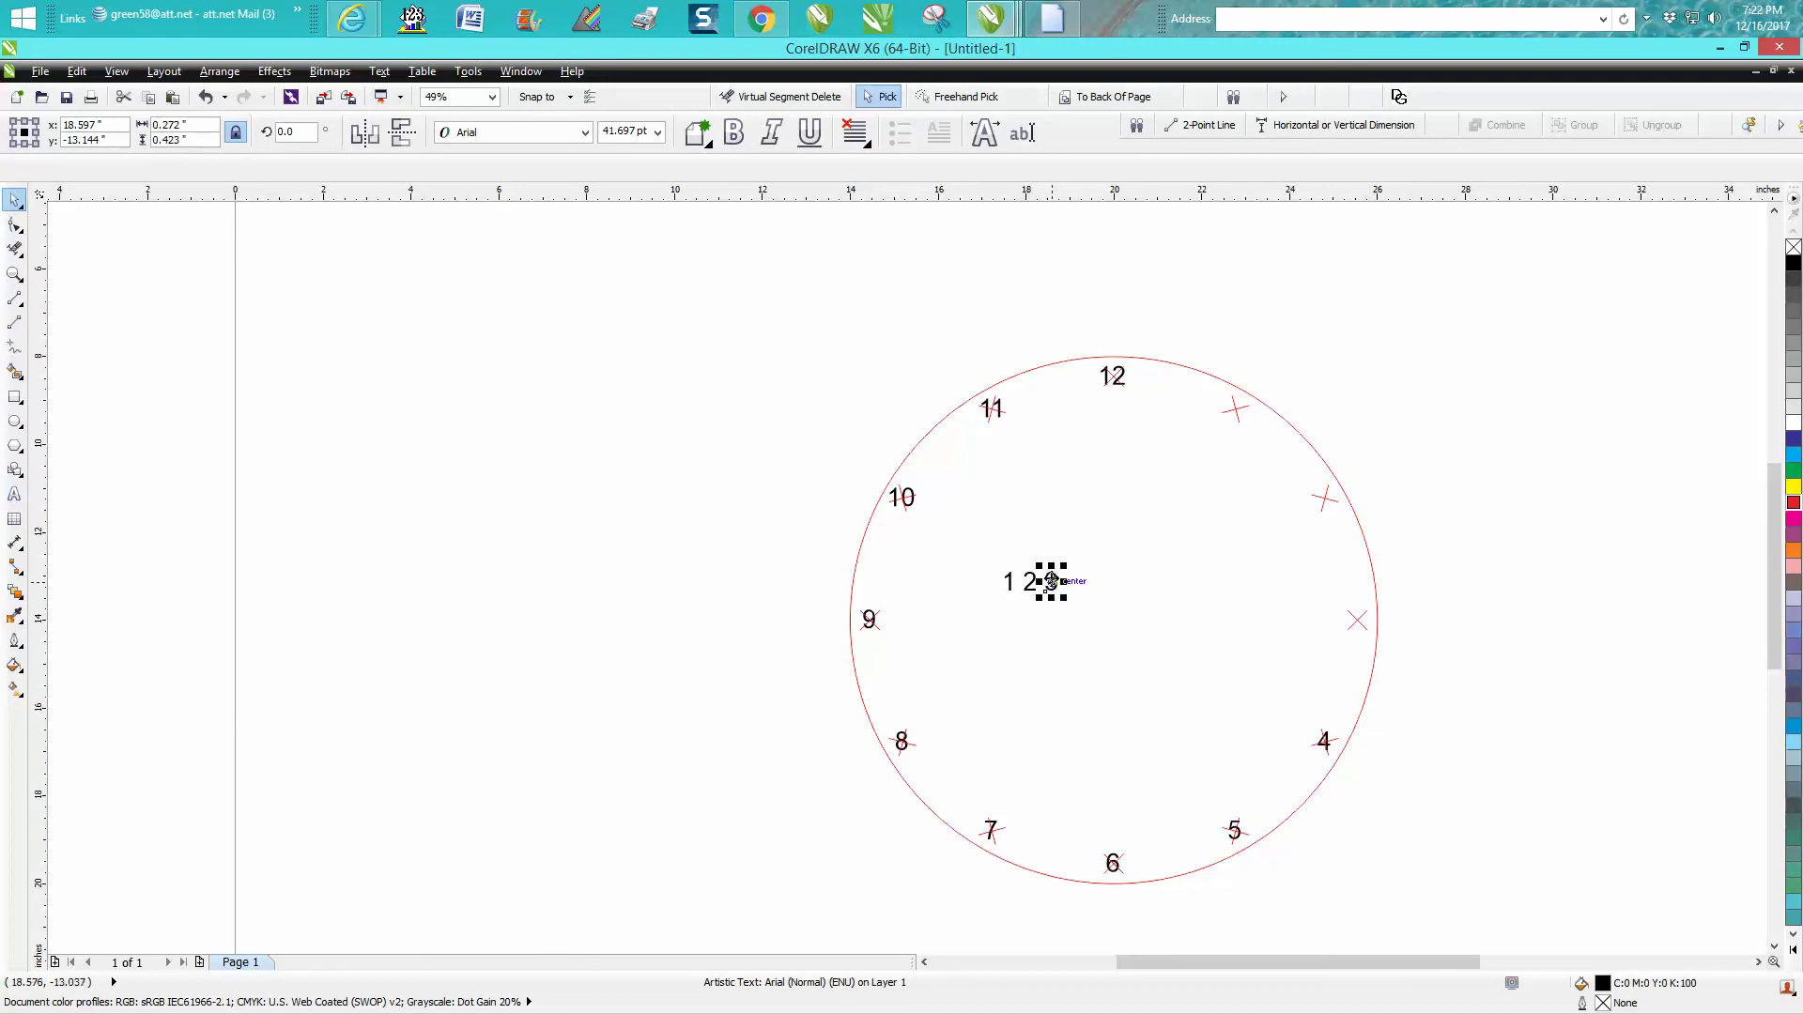
pyautogui.moveTo(1052, 582); pyautogui.dragTo(1325, 500)
pyautogui.moveTo(1007, 583); pyautogui.dragTo(1243, 412)
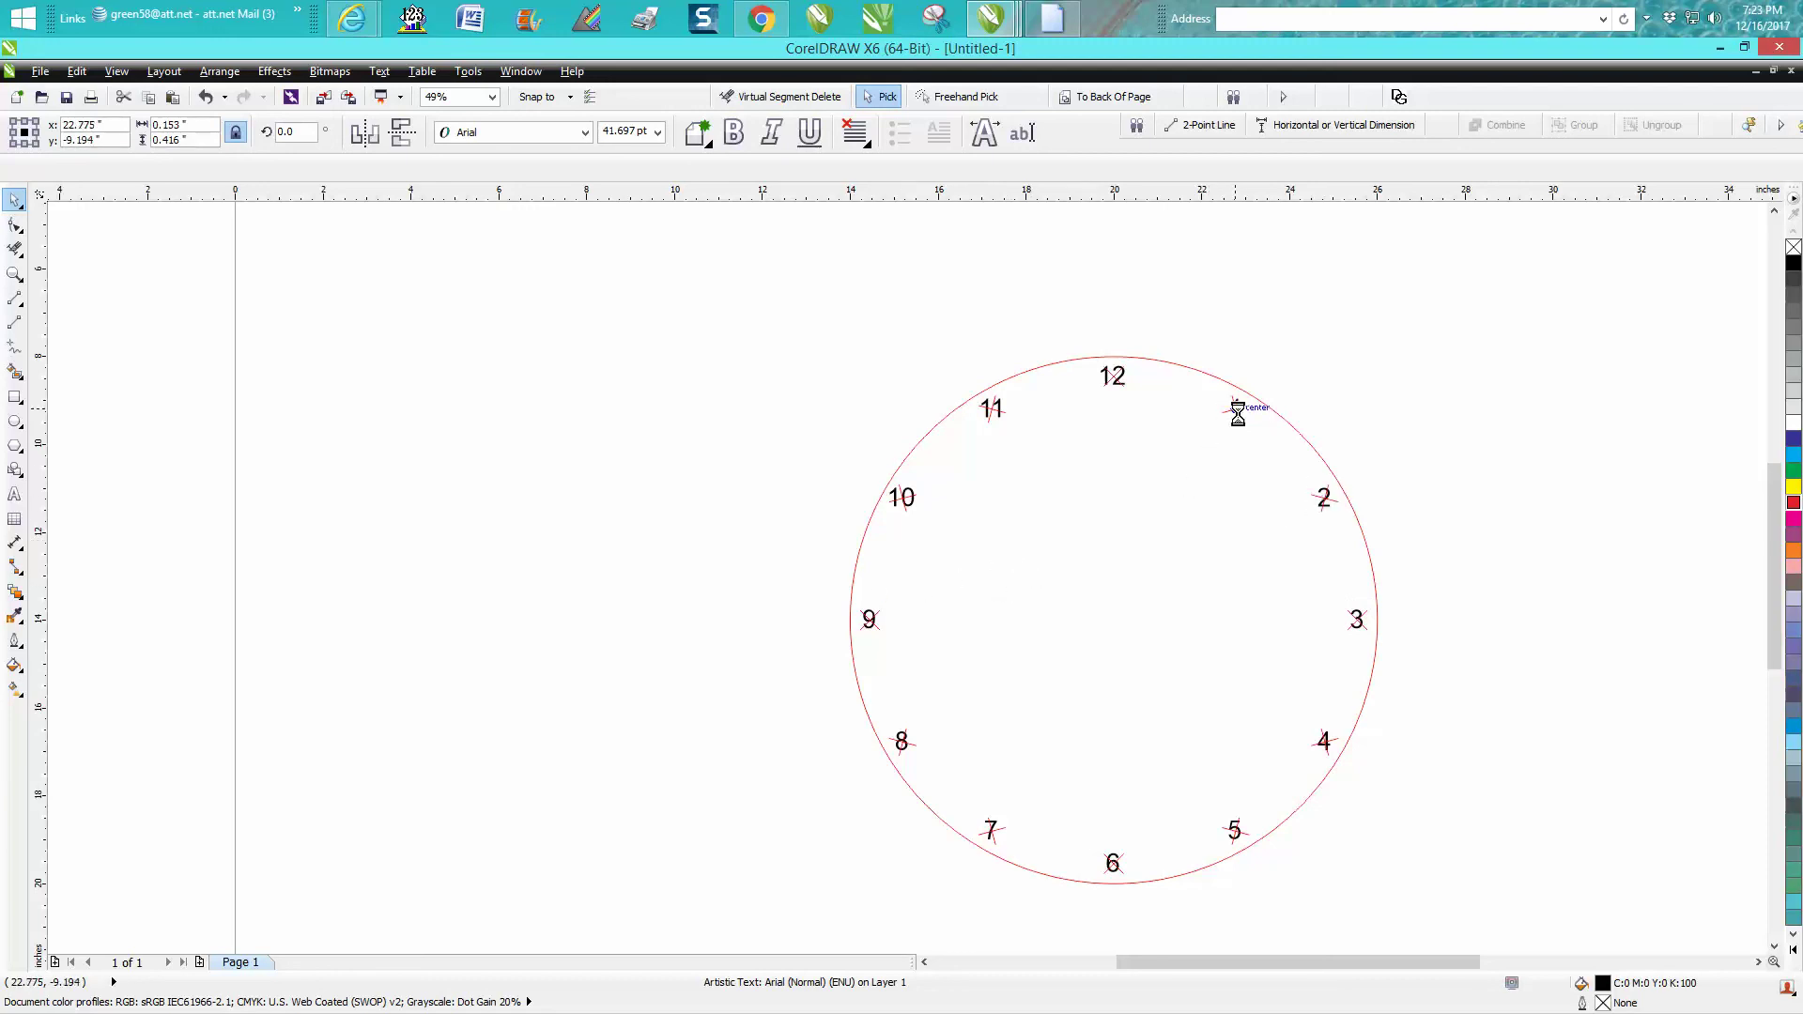
pyautogui.click(736, 411)
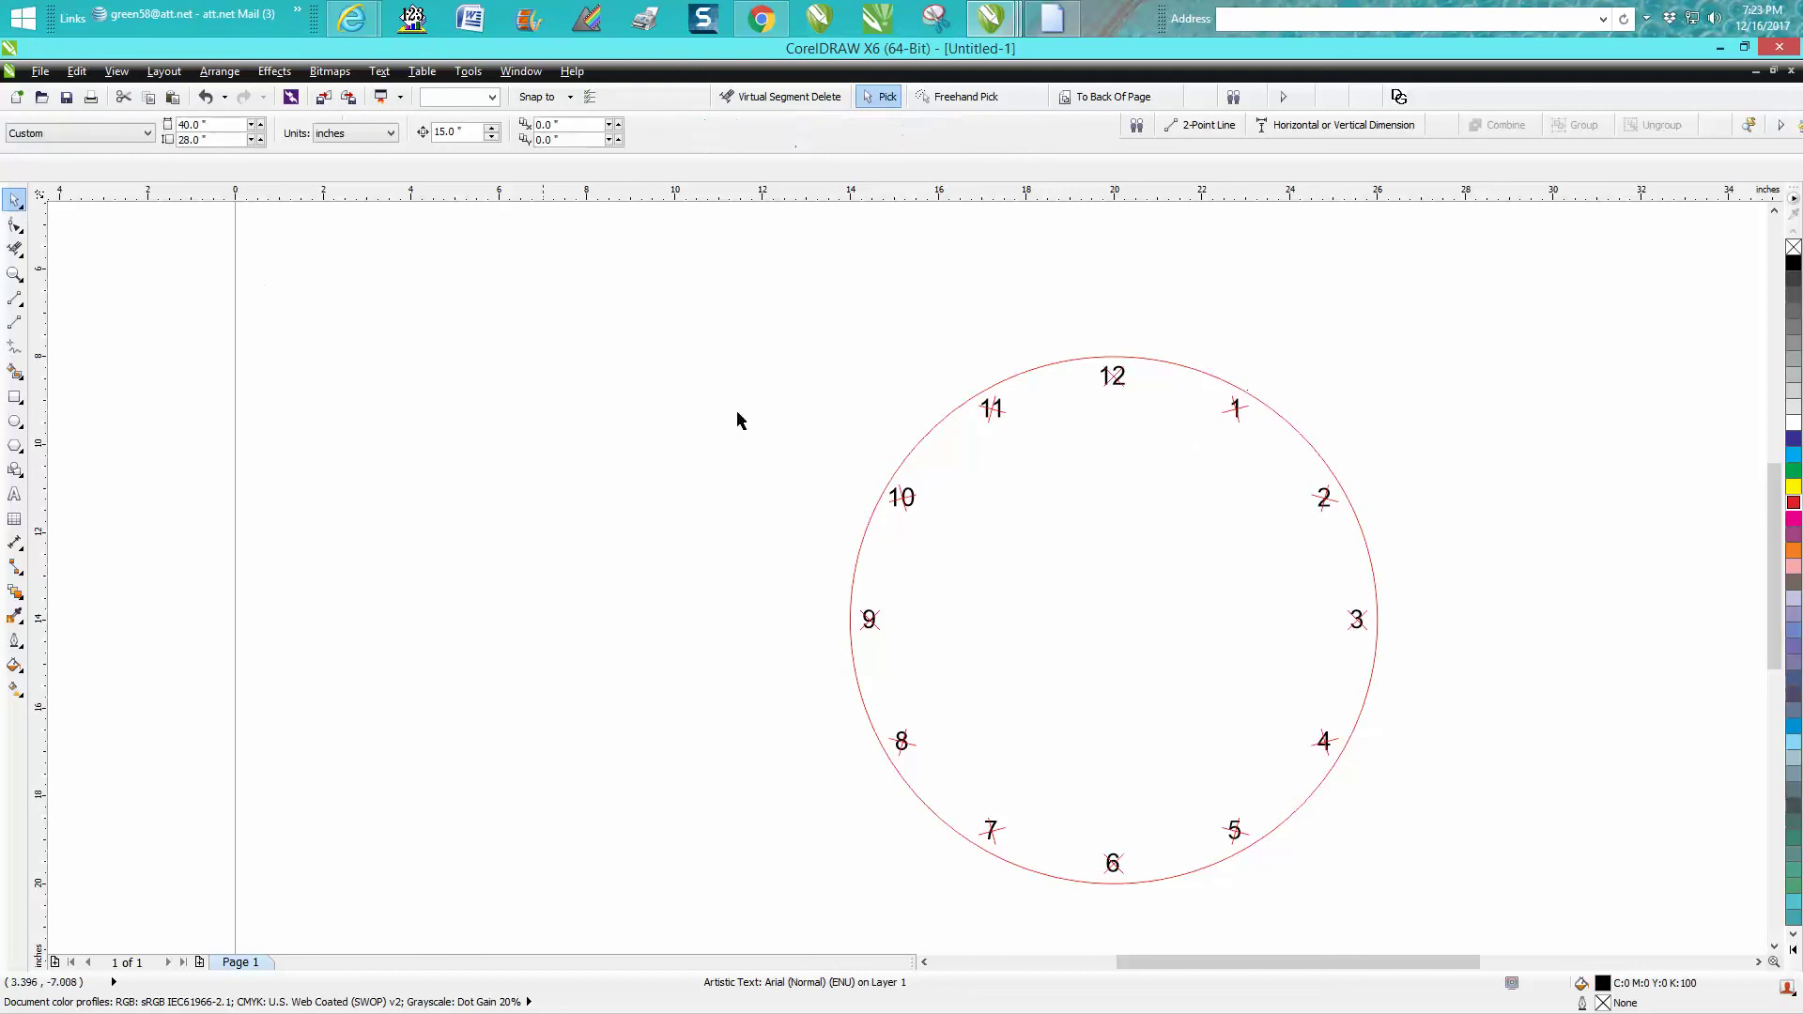
pyautogui.click(14, 273)
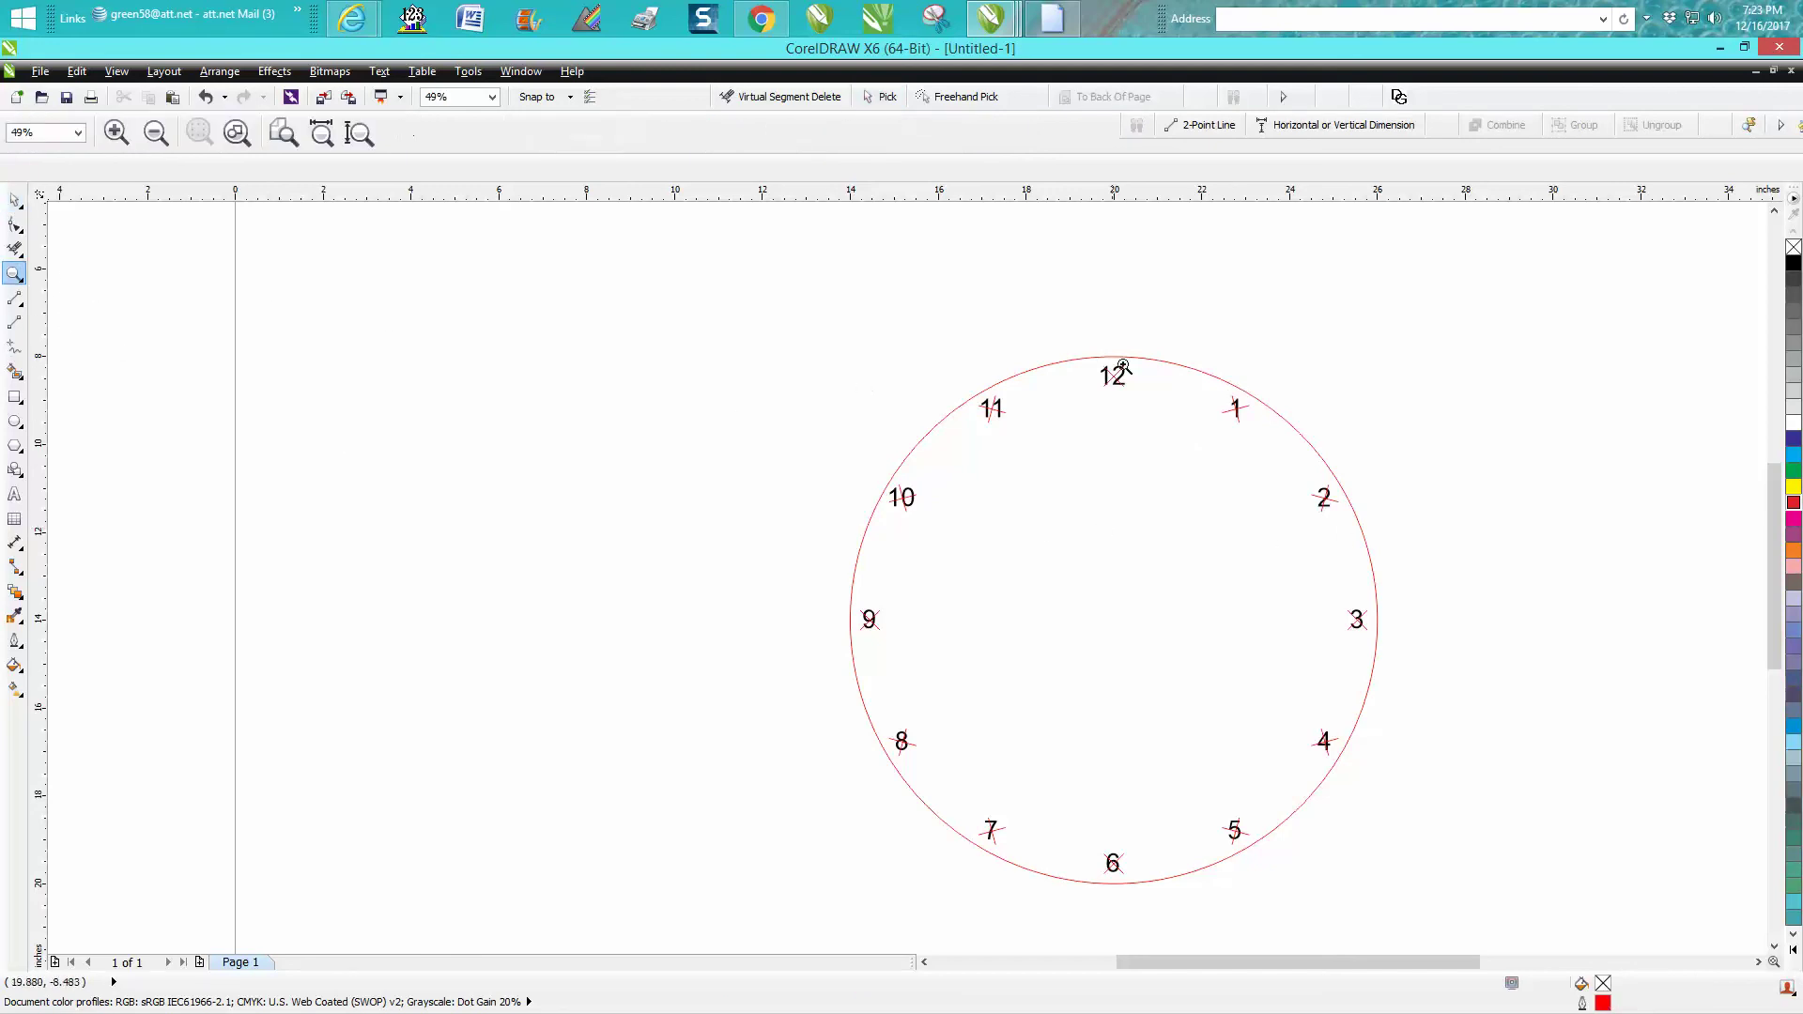
pyautogui.moveTo(1159, 330); pyautogui.dragTo(1445, 554)
pyautogui.click(14, 200)
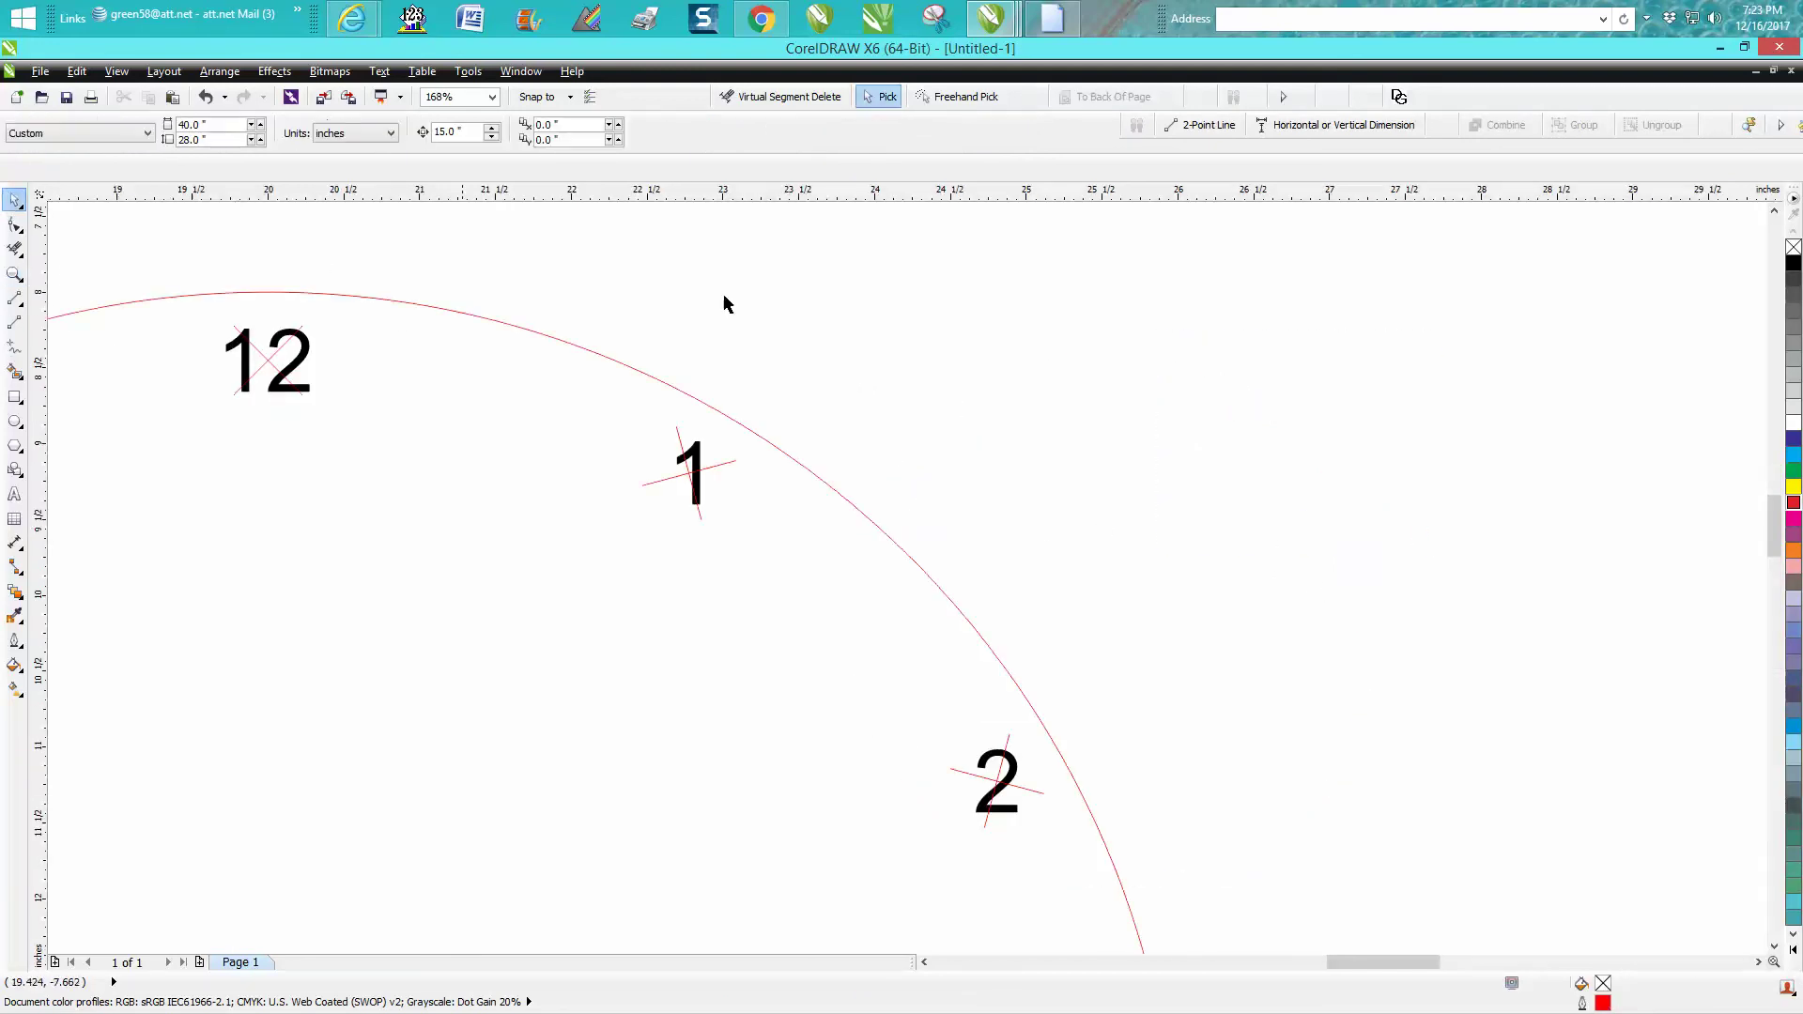
pyautogui.click(731, 463)
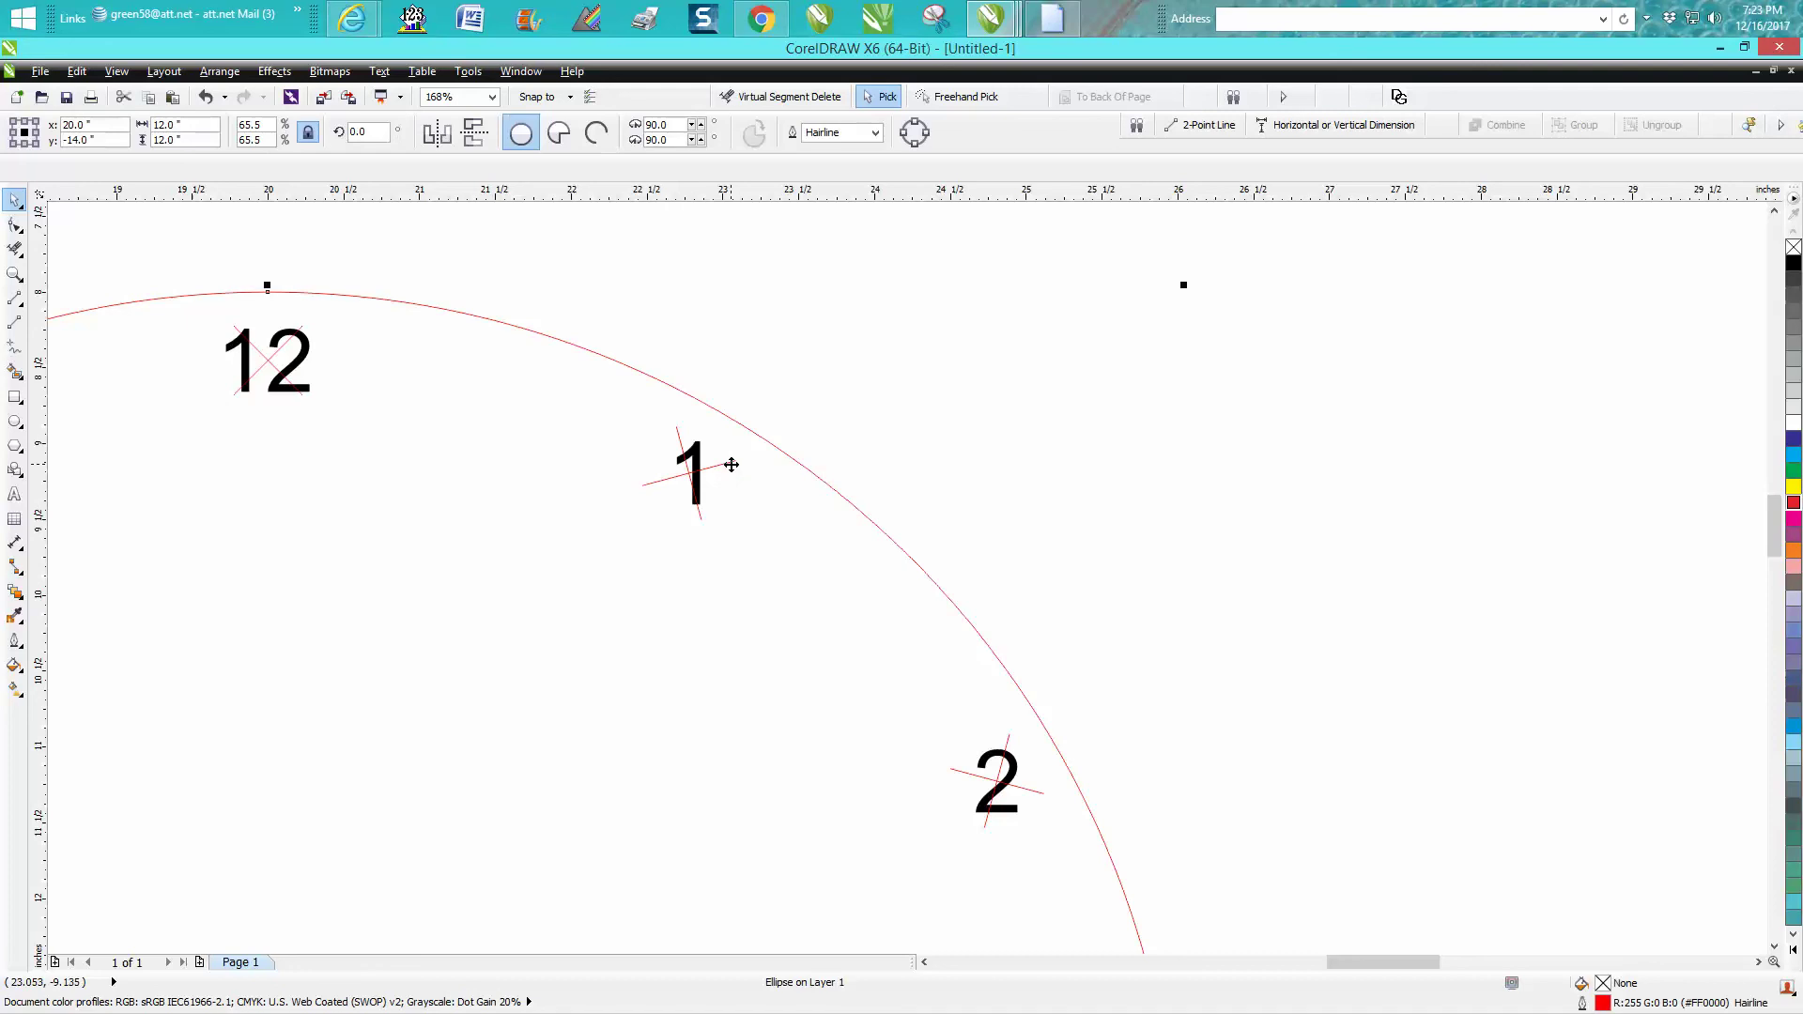
pyautogui.press('Delete')
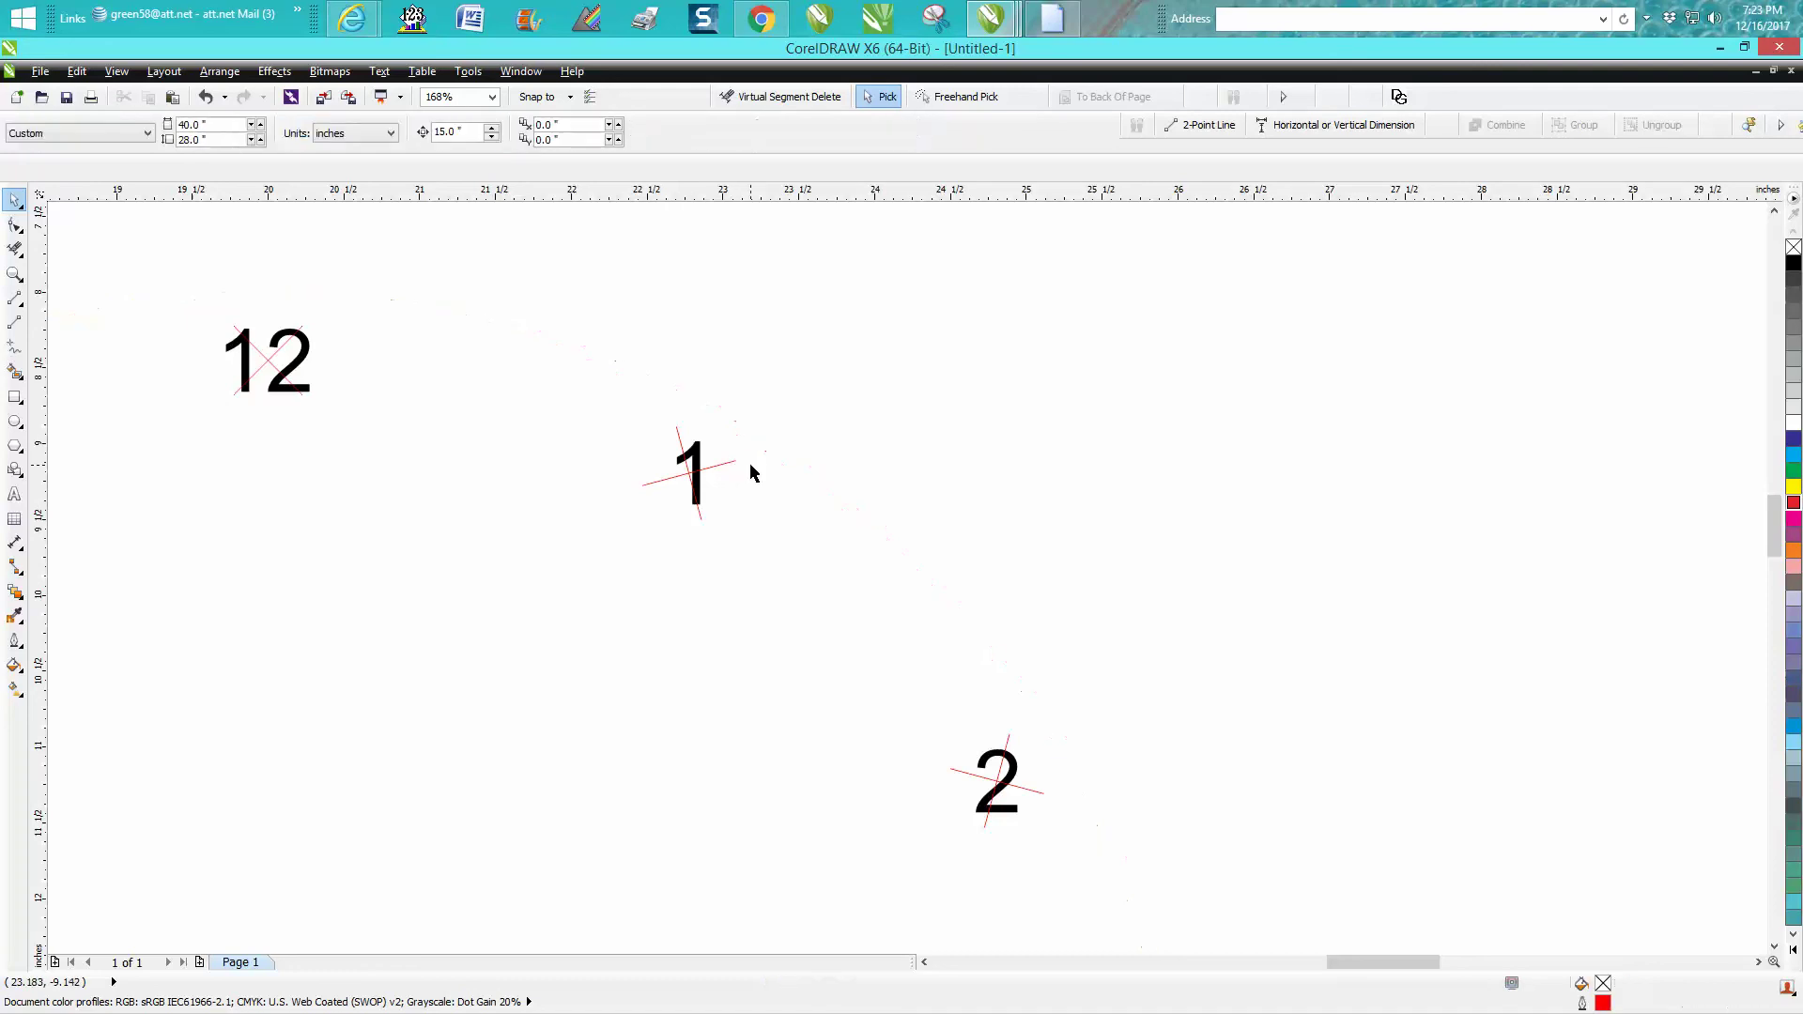
pyautogui.click(207, 94)
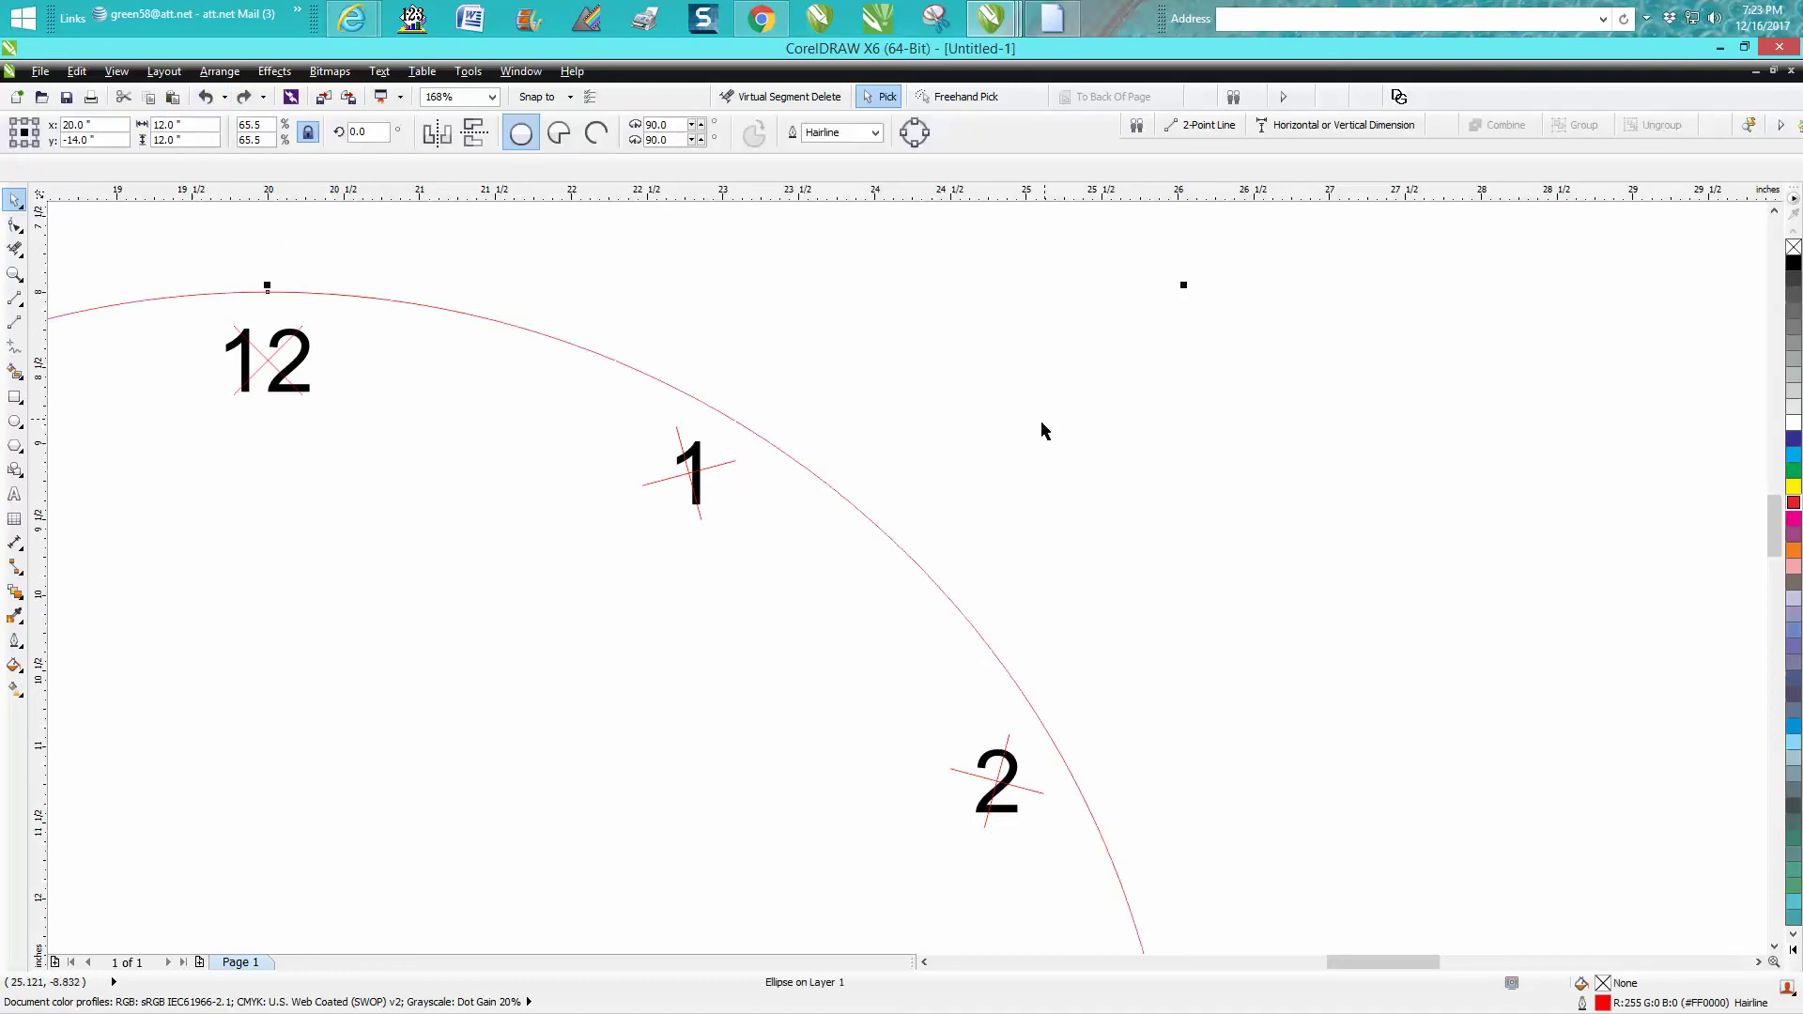
pyautogui.scroll(-4, 1045, 421)
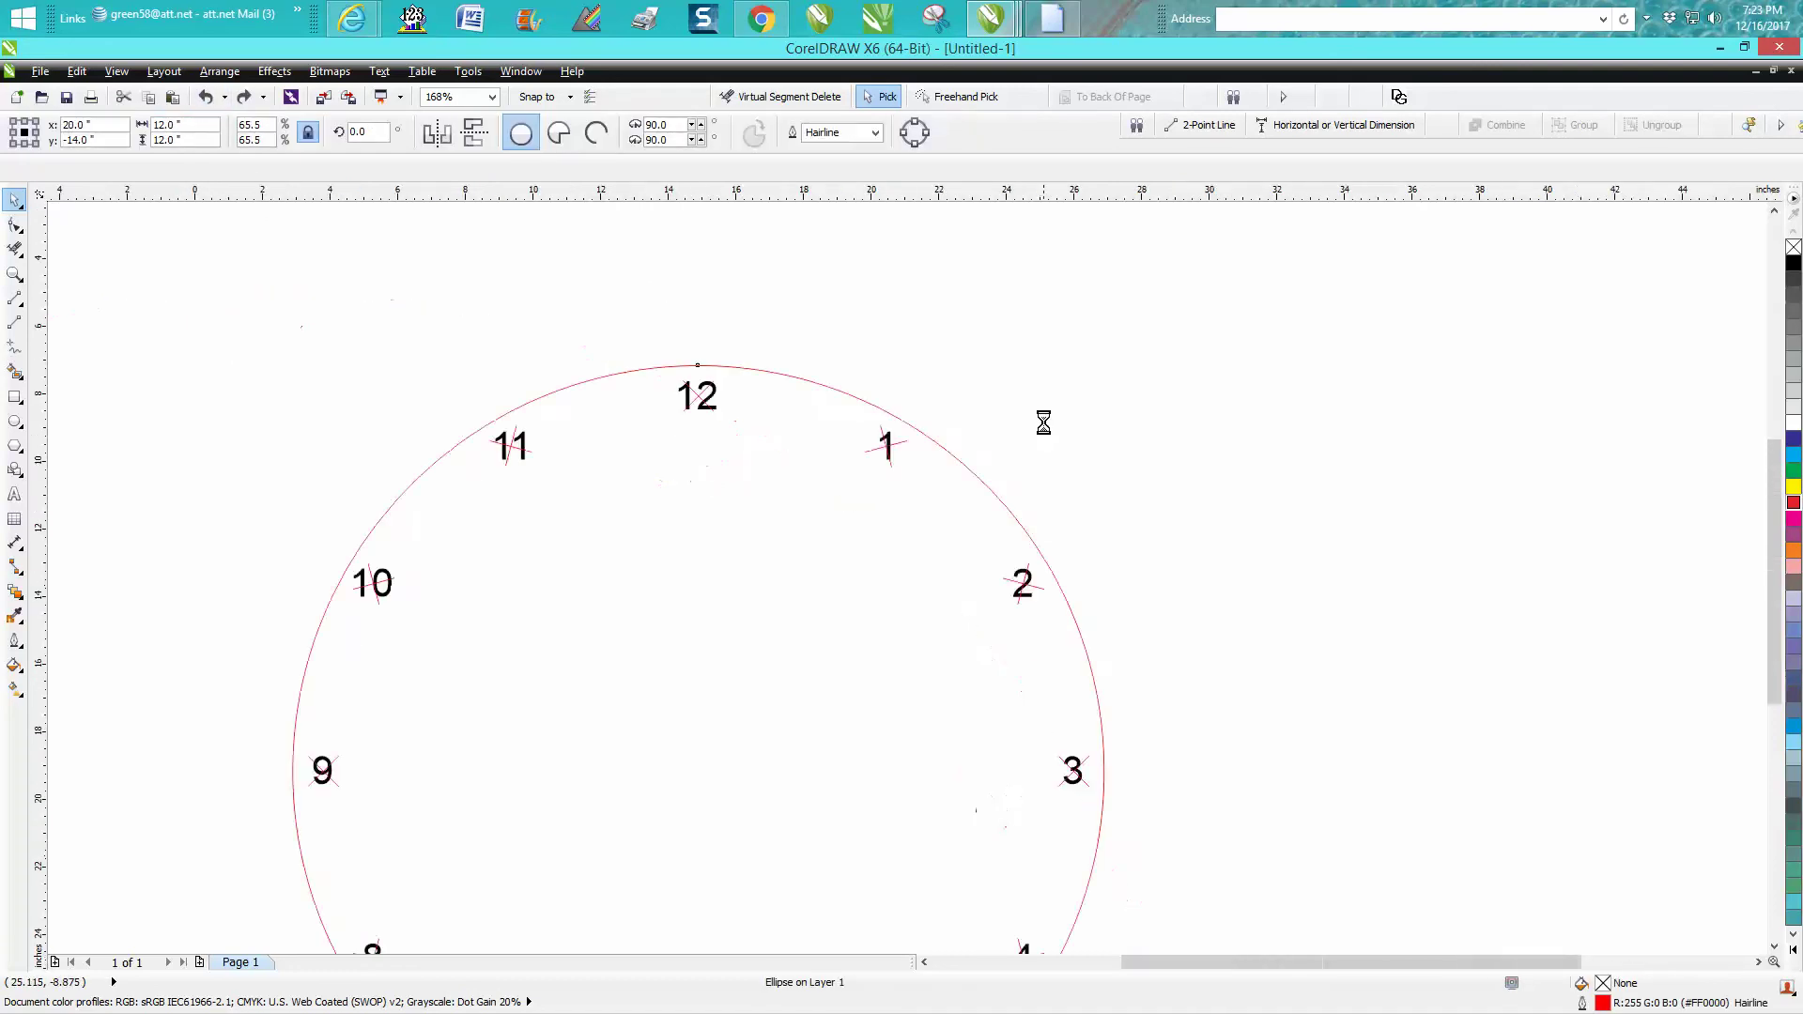
# Step: Clear the twelve X marks and press P to centre the red circle on the page
pyautogui.click(549, 342)
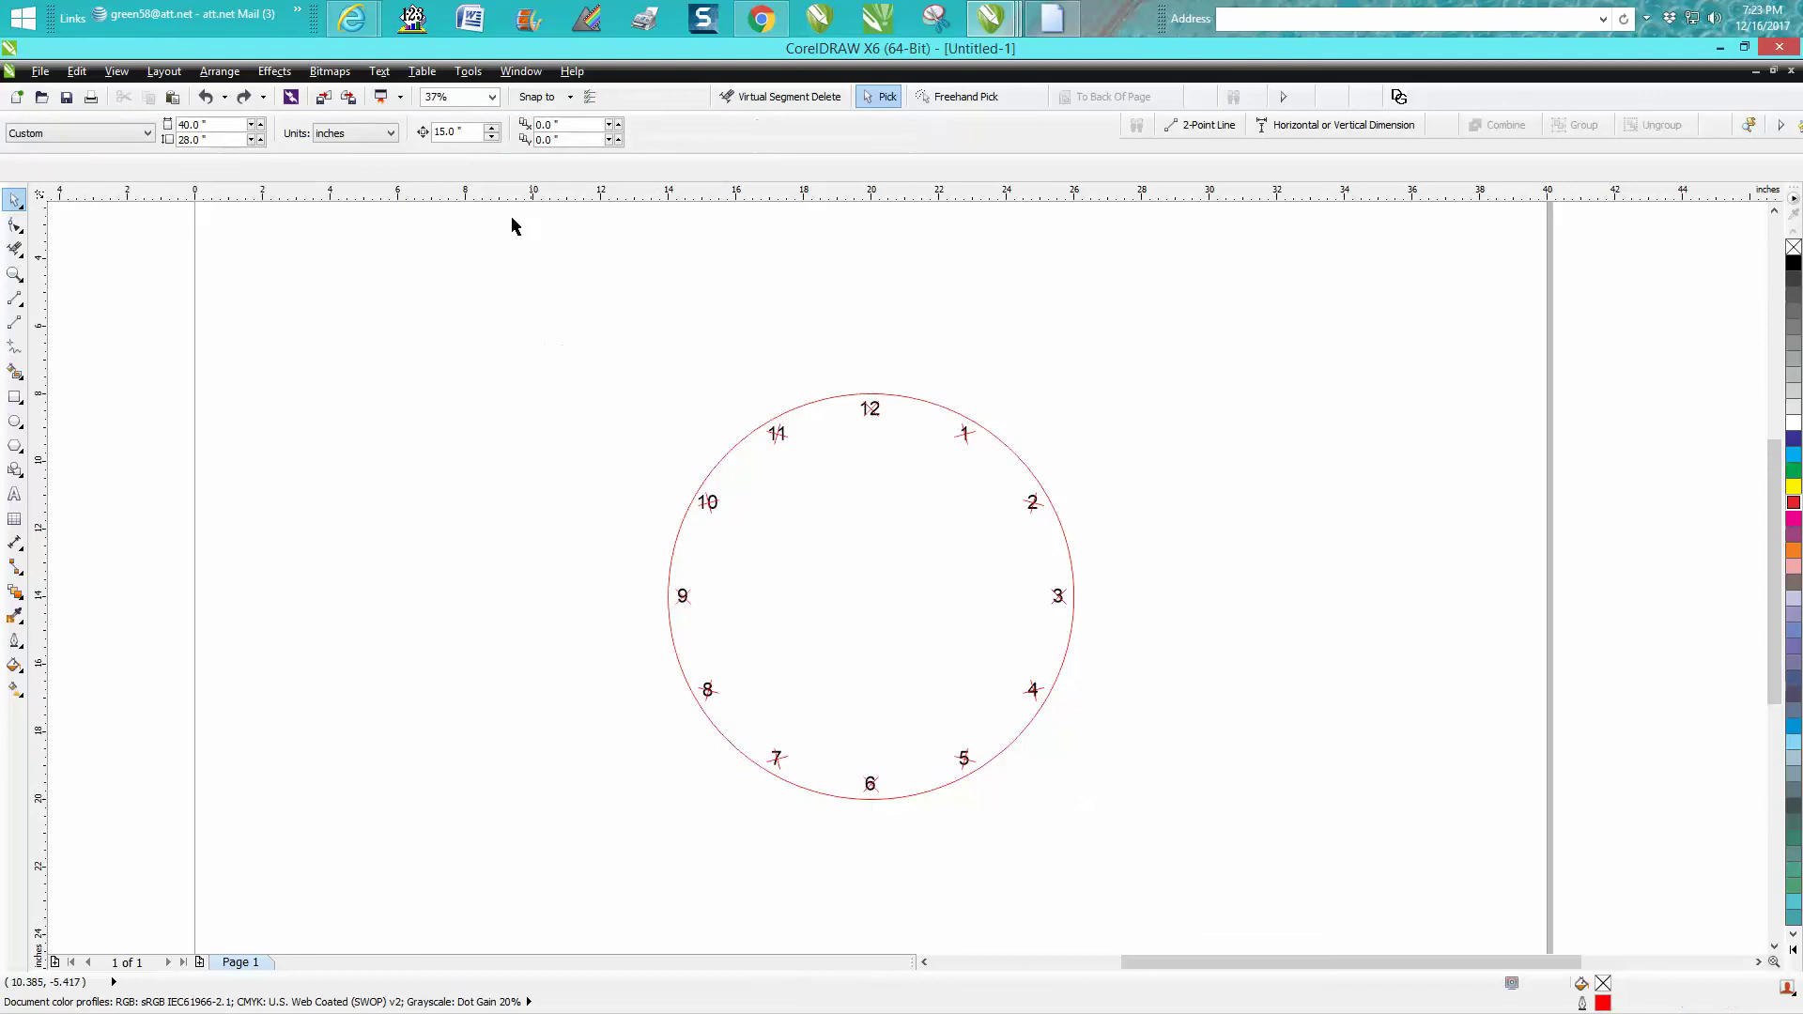
pyautogui.click(829, 402)
pyautogui.hotkey('ctrl', 'z')
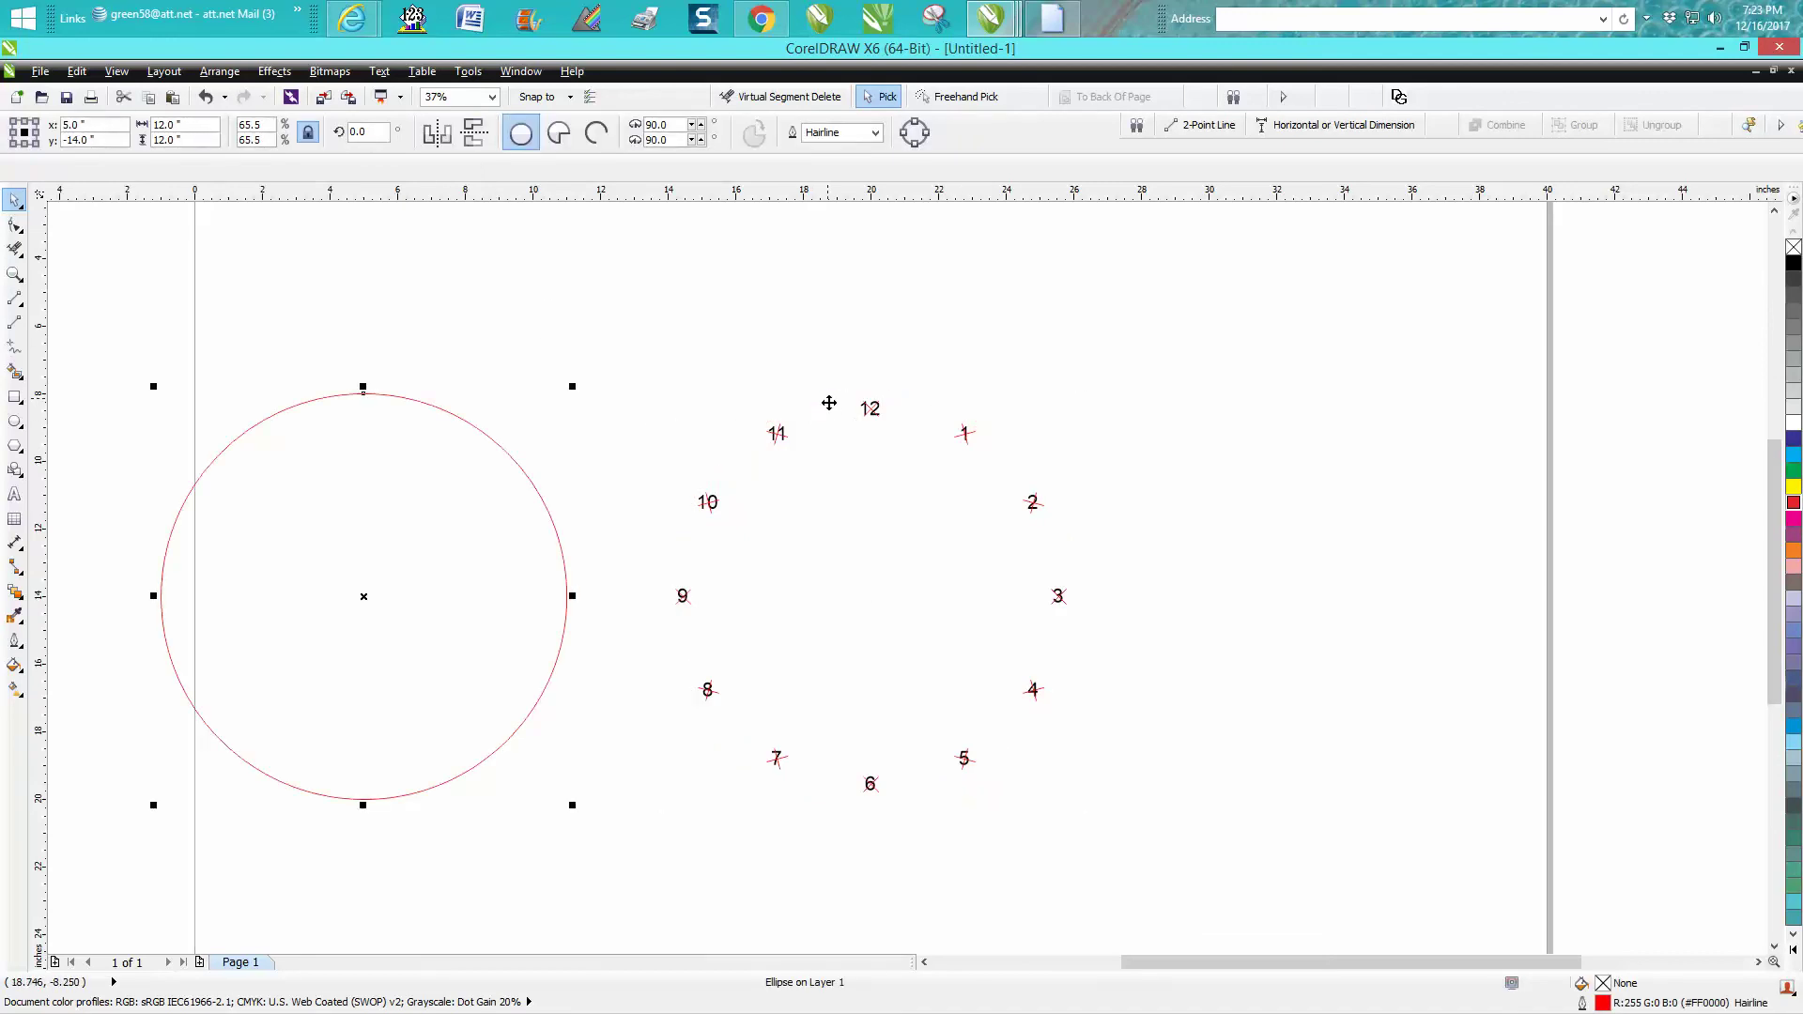
pyautogui.click(979, 434)
pyautogui.click(970, 433)
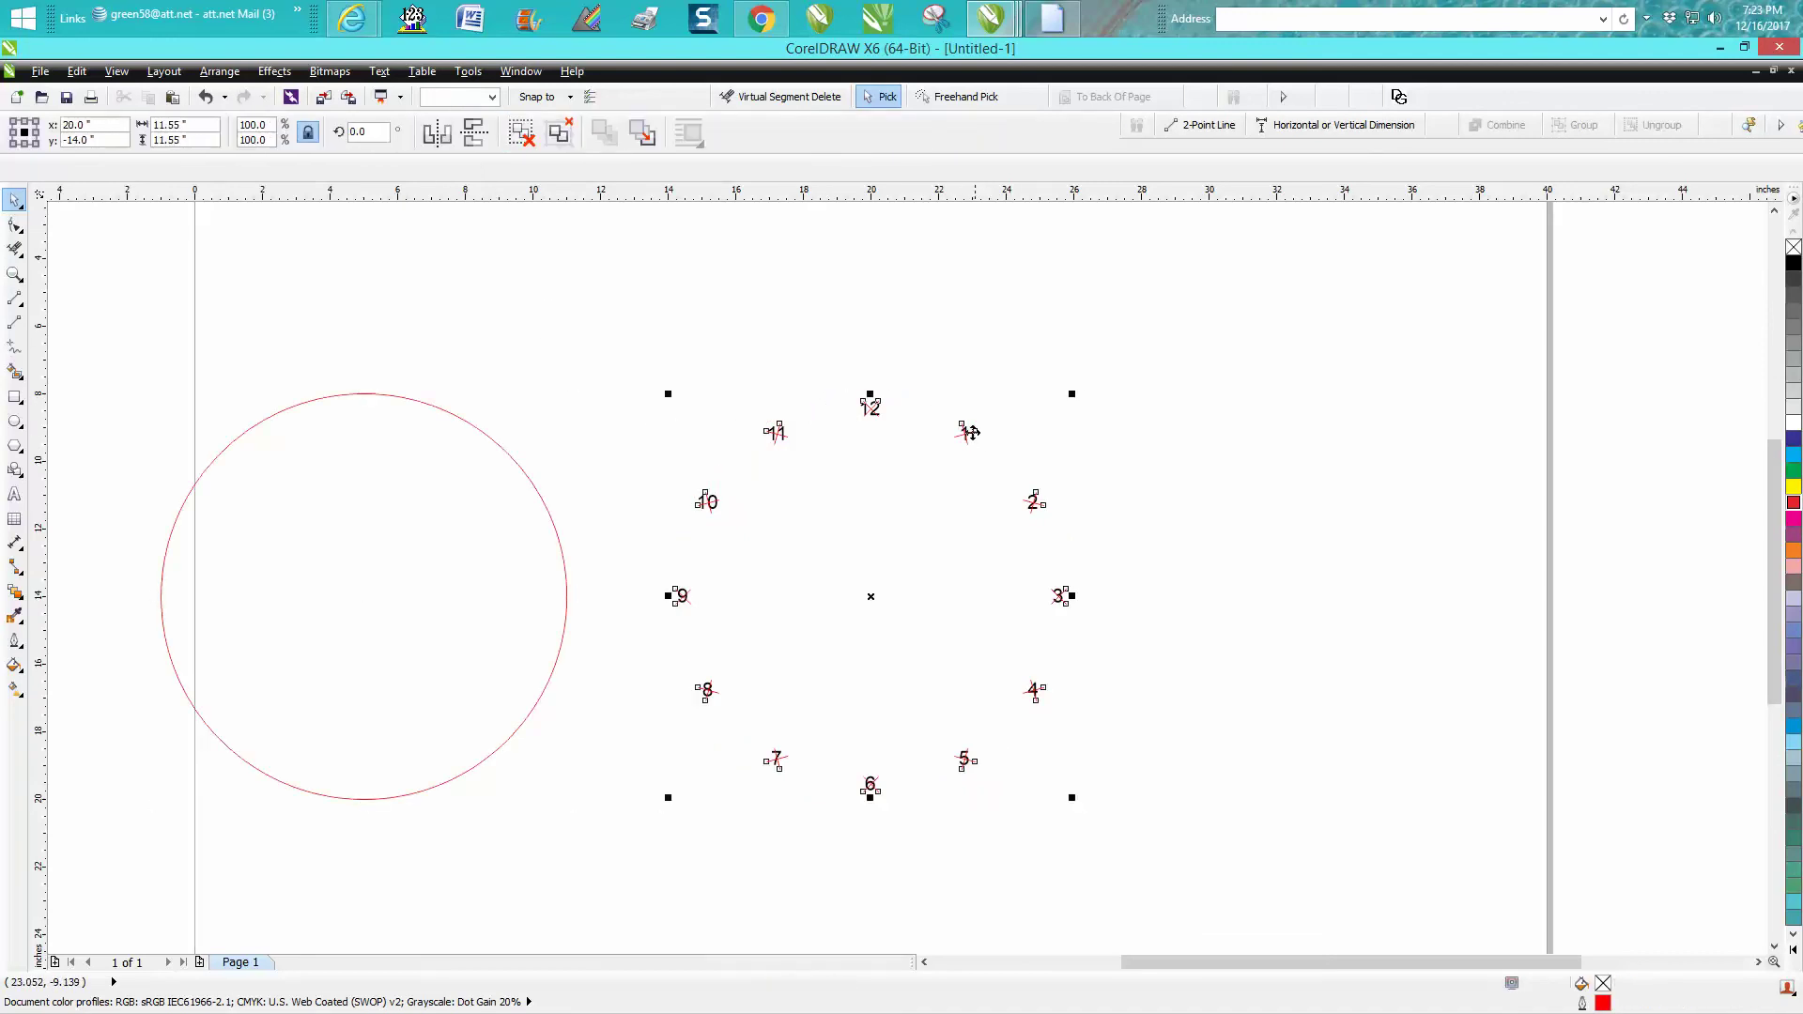
pyautogui.click(977, 434)
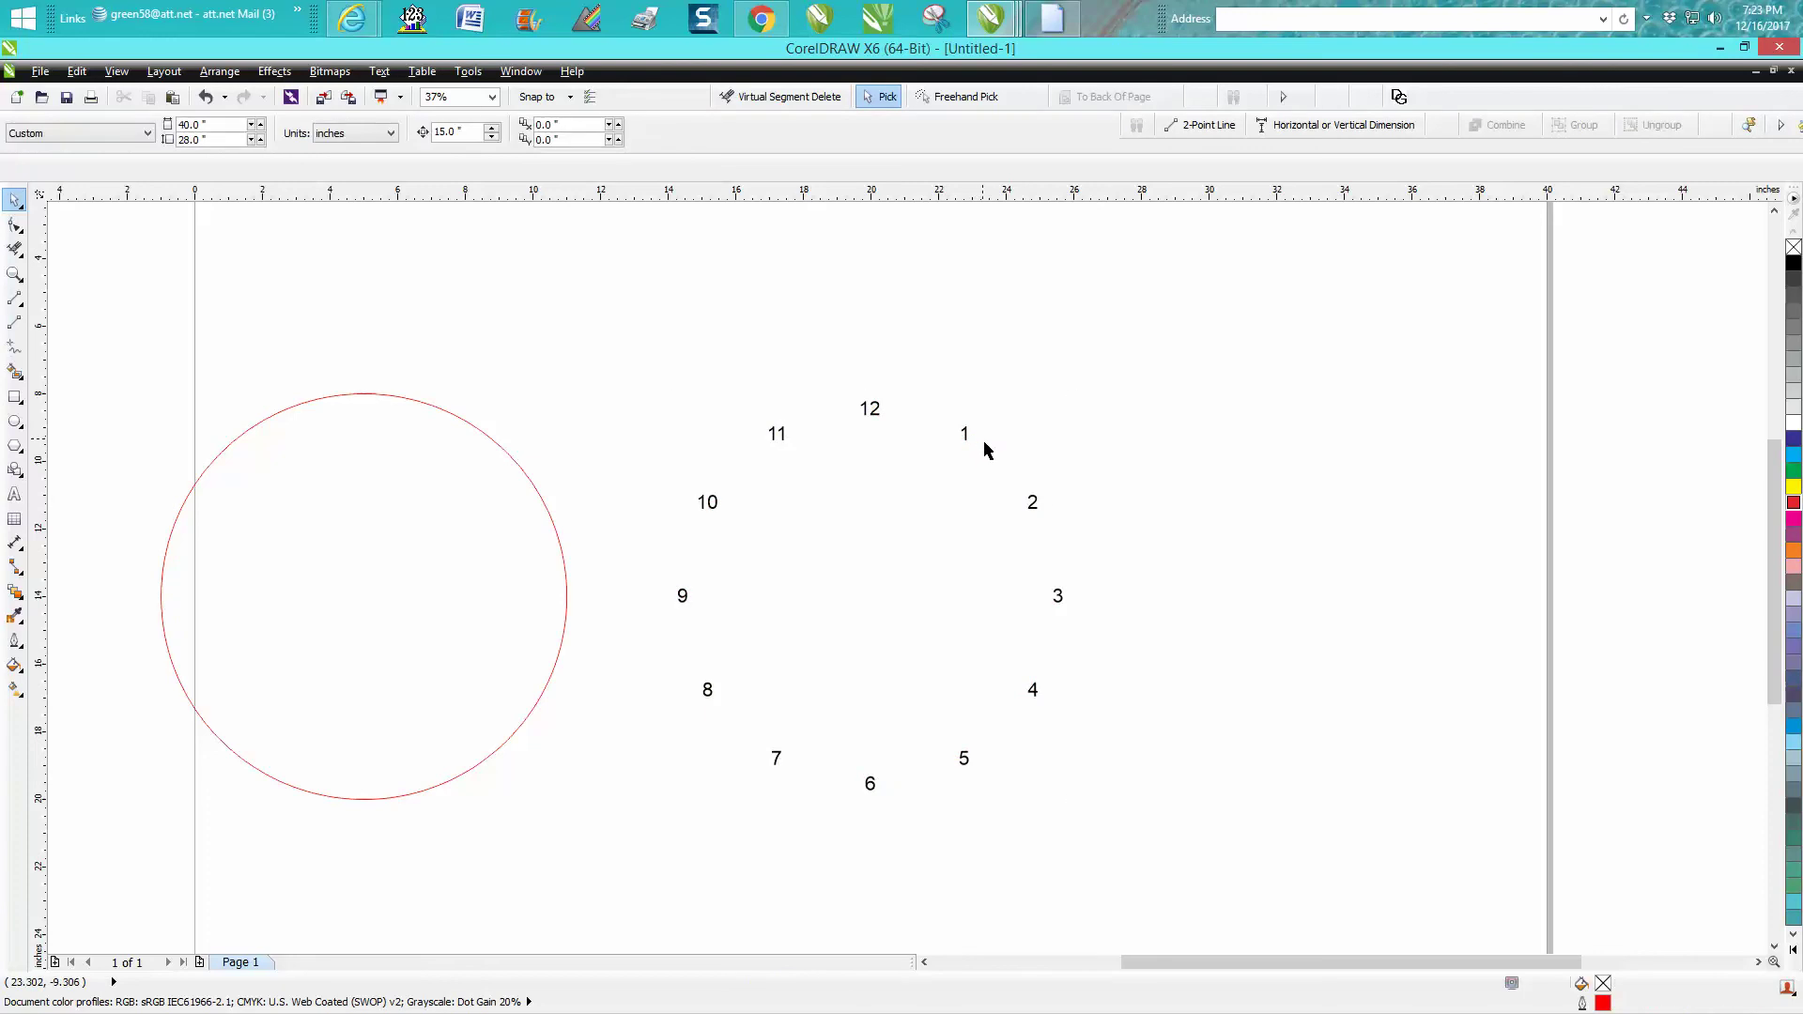
pyautogui.click(554, 526)
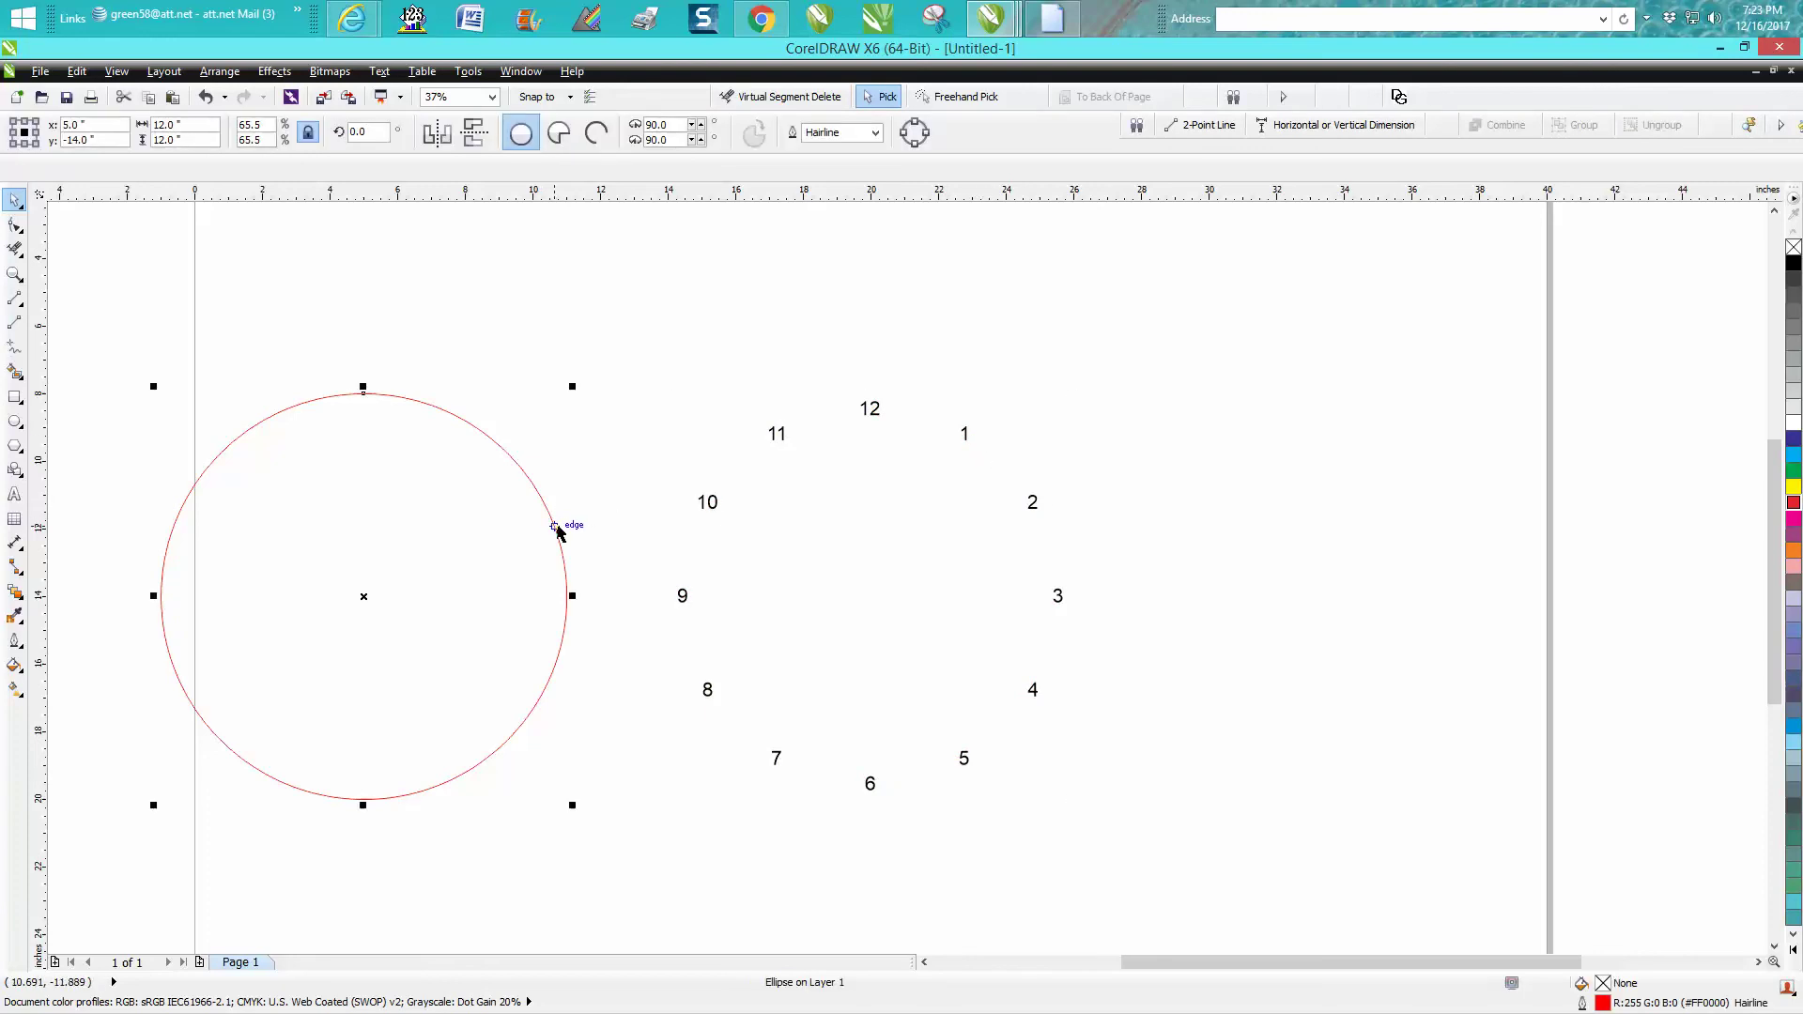
pyautogui.press('p')
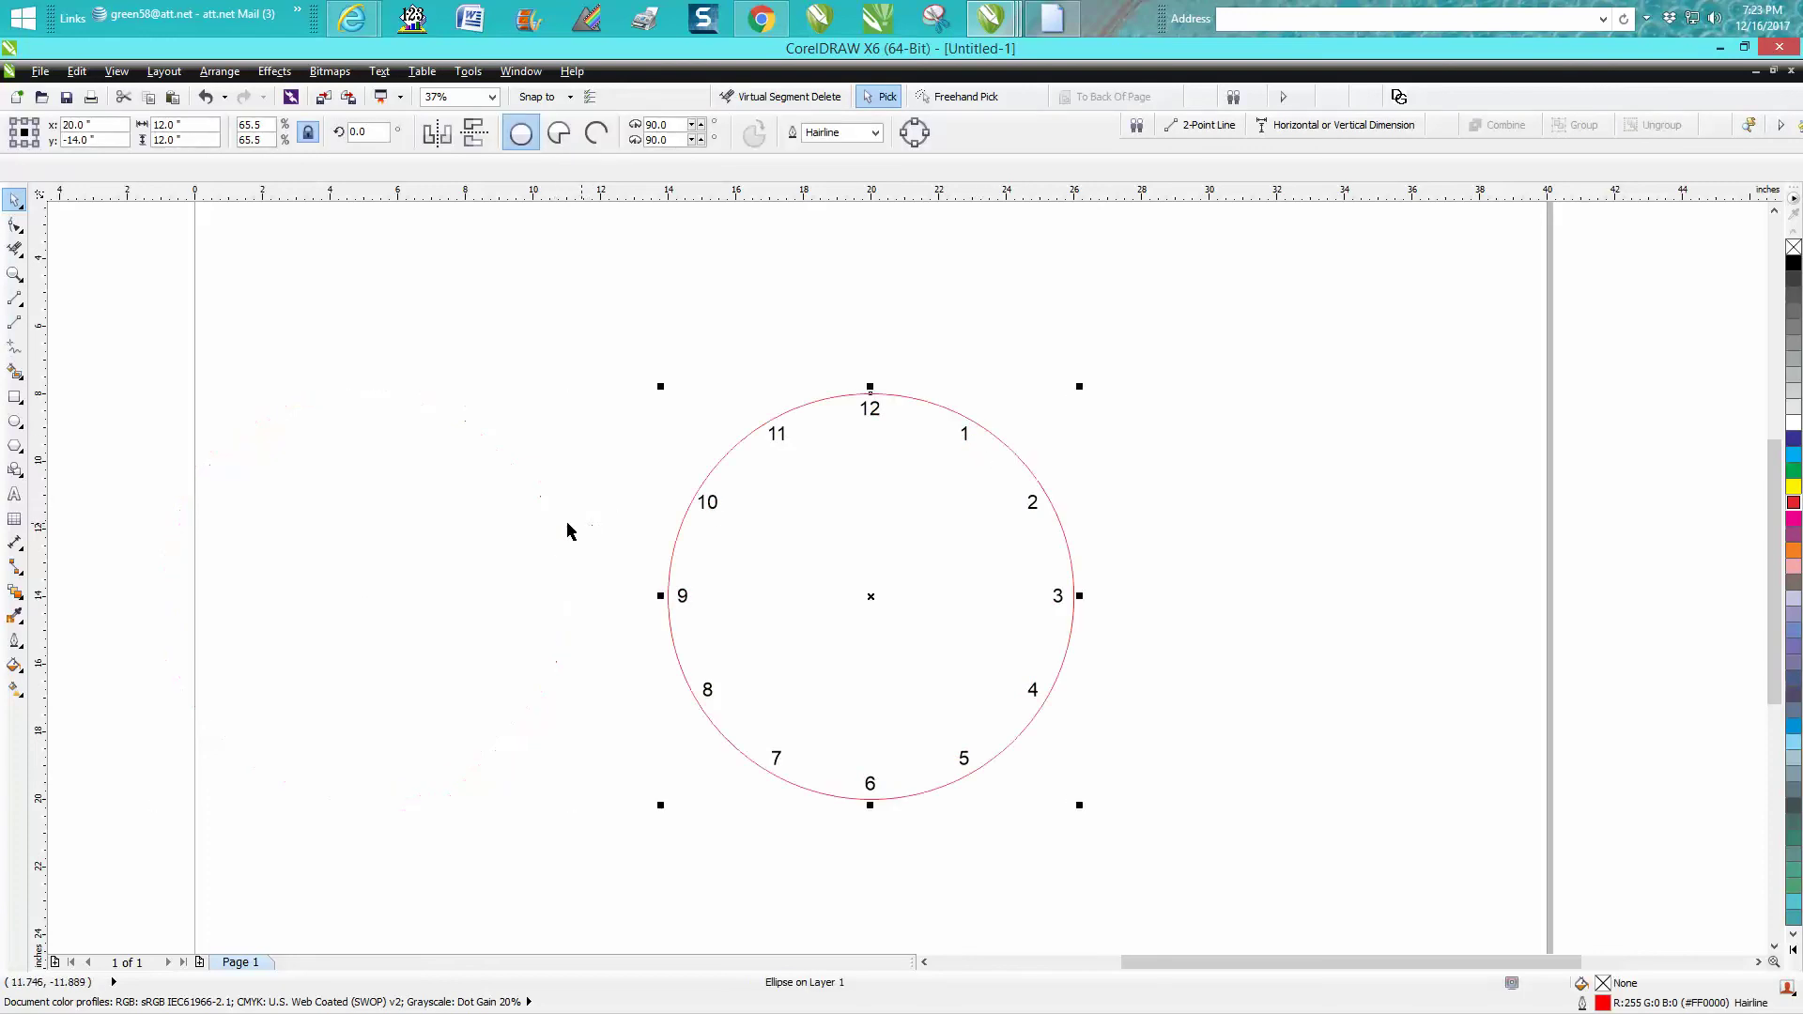
pyautogui.click(558, 549)
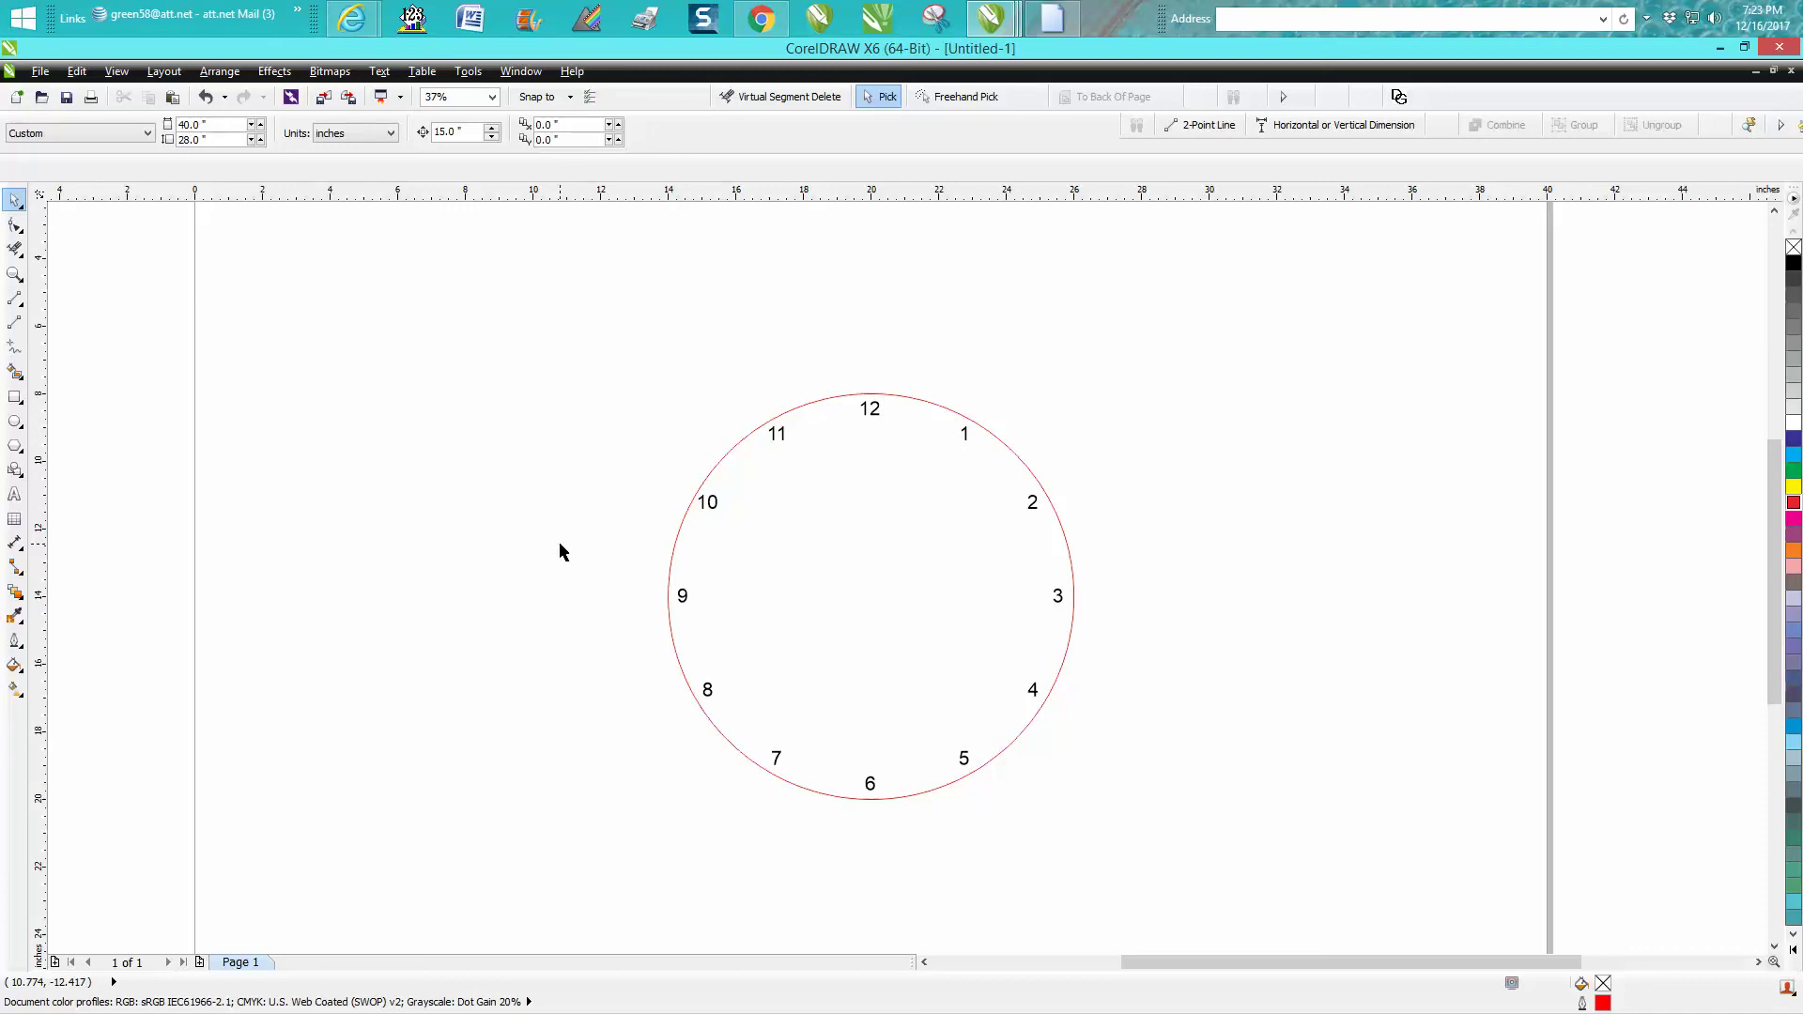